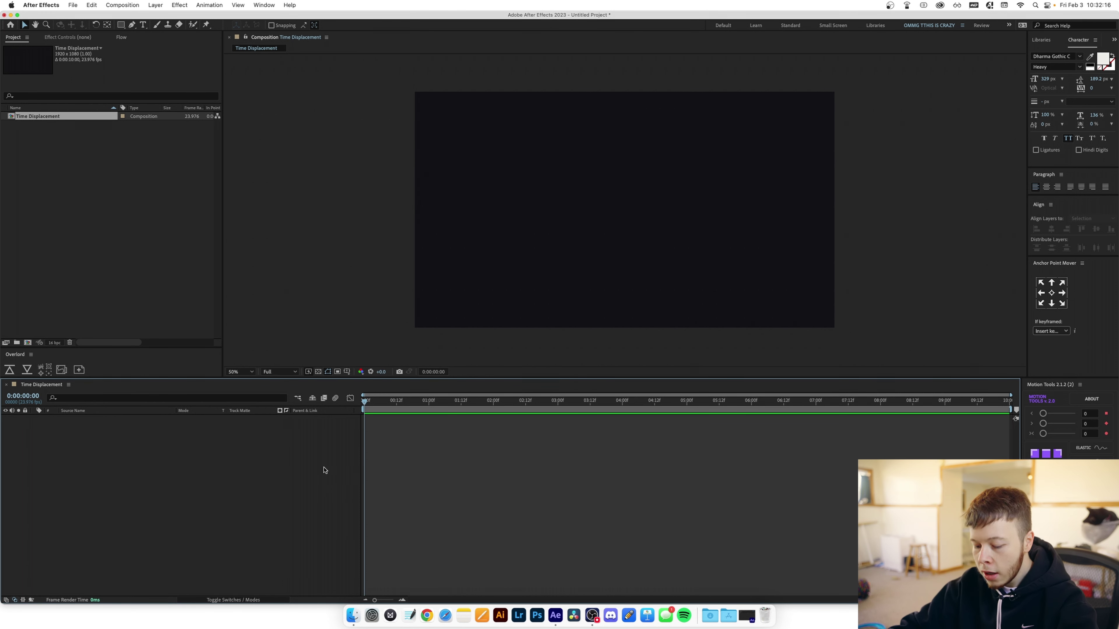
Type a MORNING title and centre it horizontally and vertically in the composition
click(143, 24)
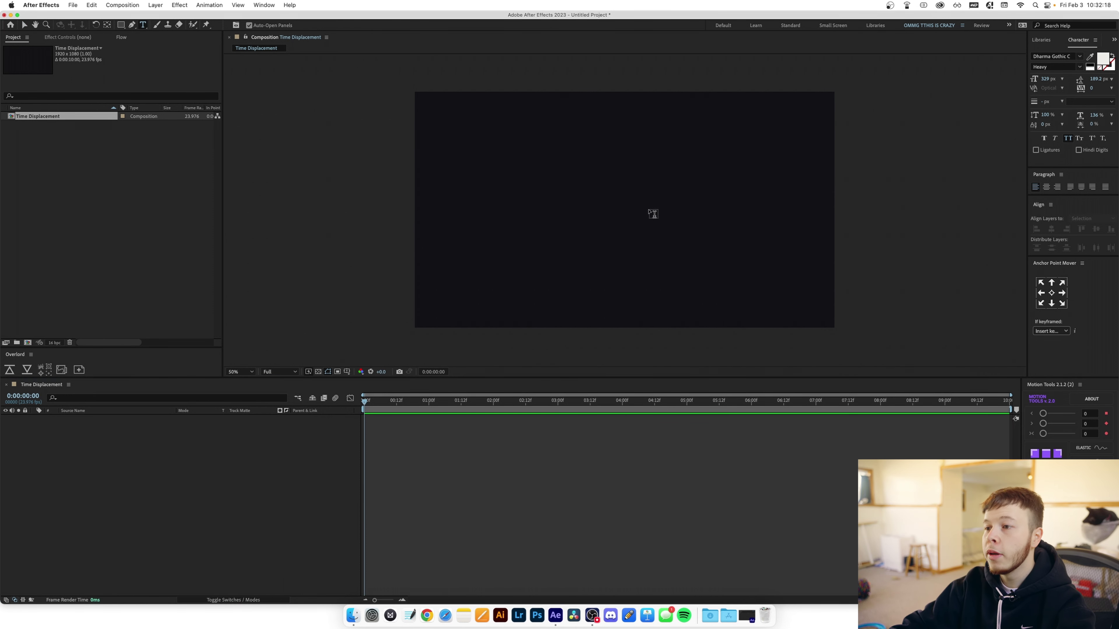
click(549, 211)
key(Caps_Lock)
text(MORNING)
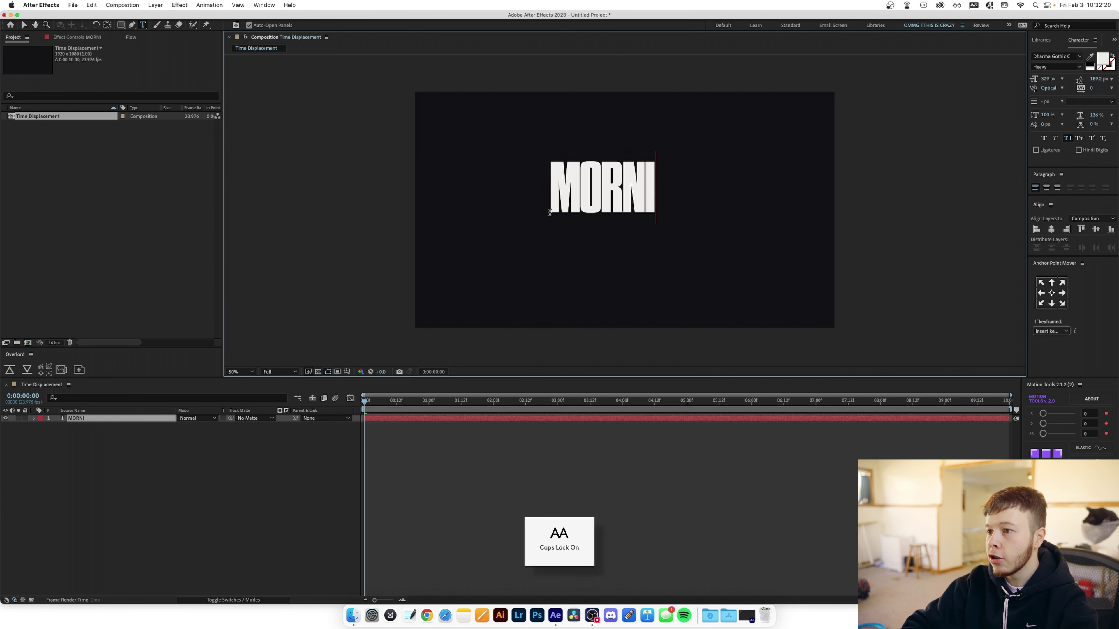
click(24, 25)
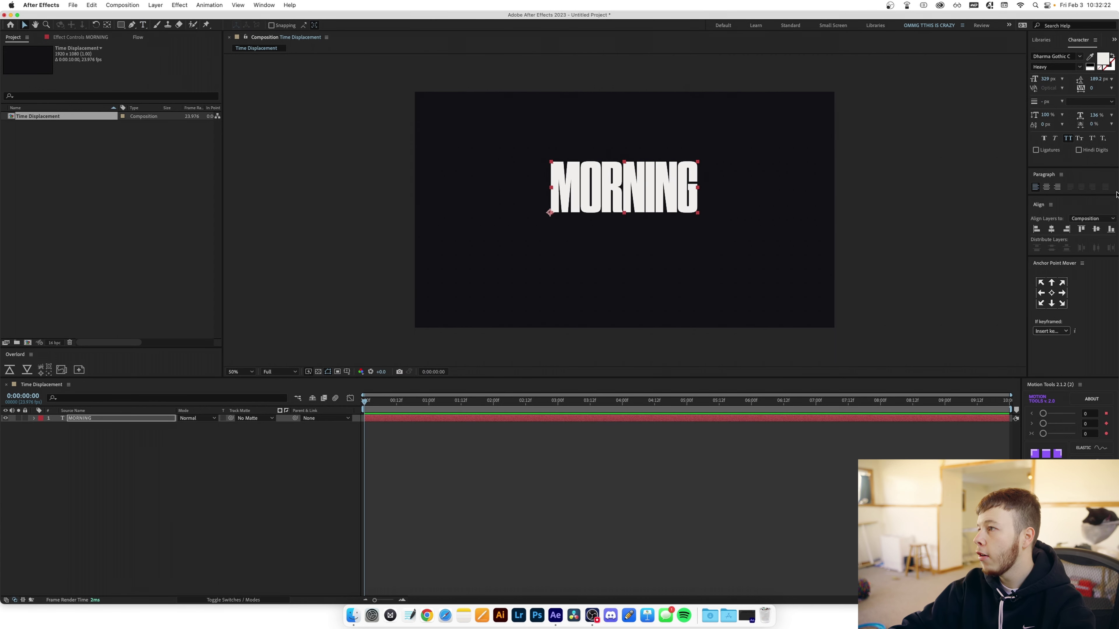
click(1055, 231)
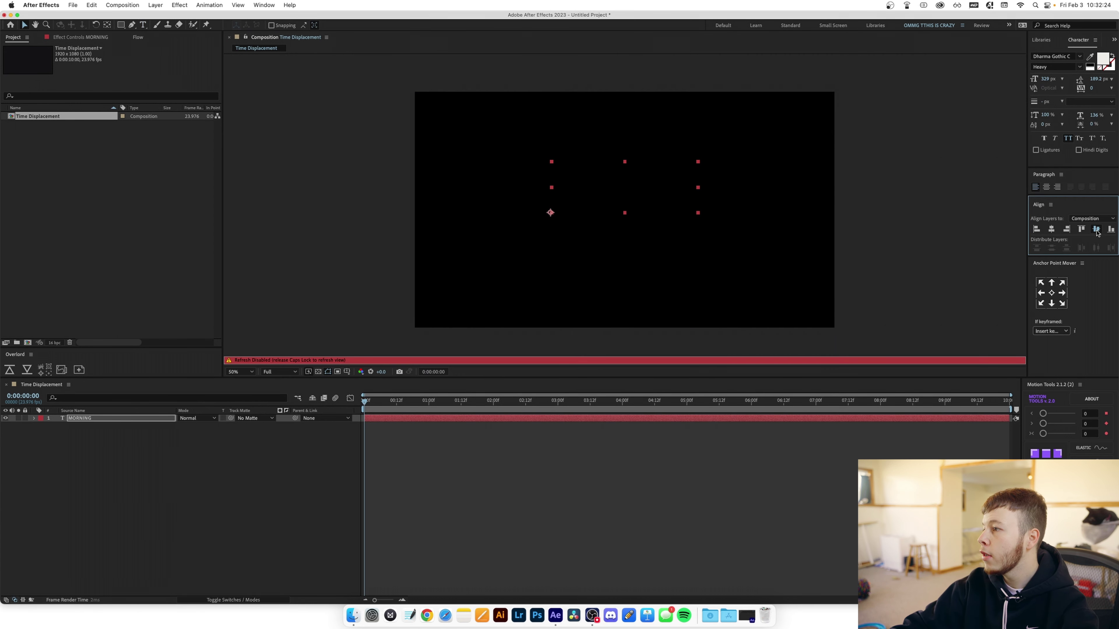
click(1096, 229)
key(Caps_Lock)
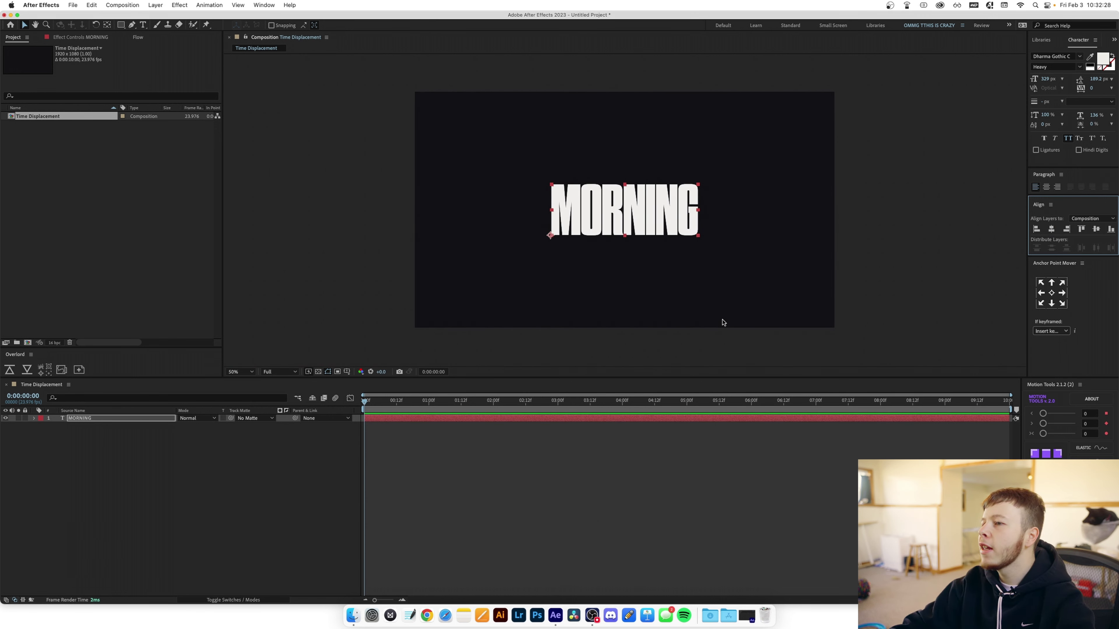
Duplicate the MORNING layer, hide the original, and retype the copy as EVENING in Thin weight
click(92, 421)
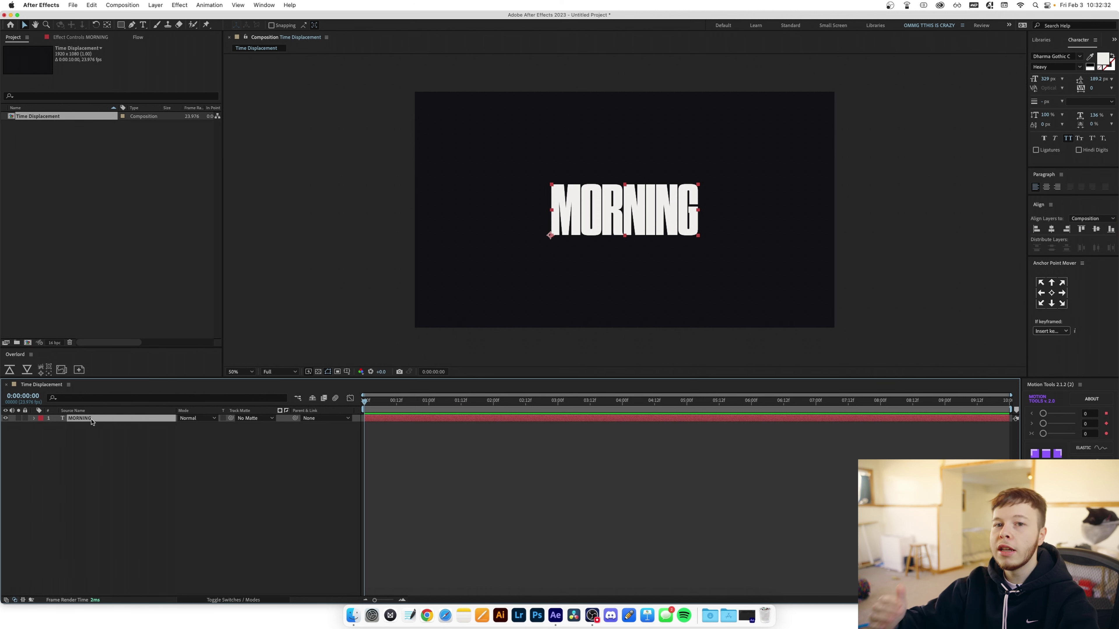
key(super+d)
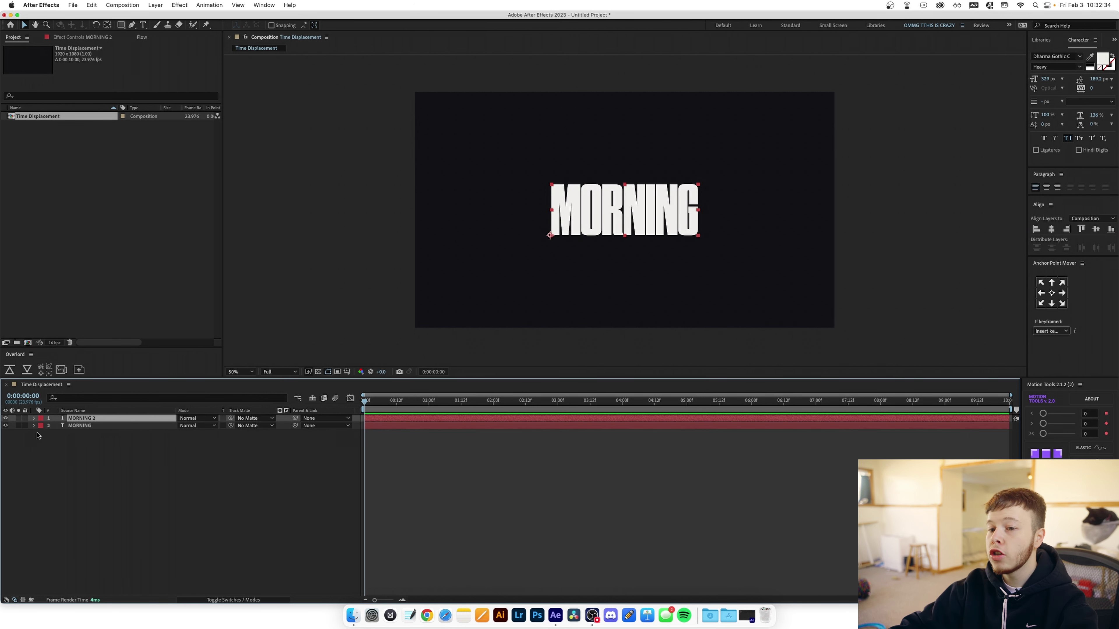
click(6, 426)
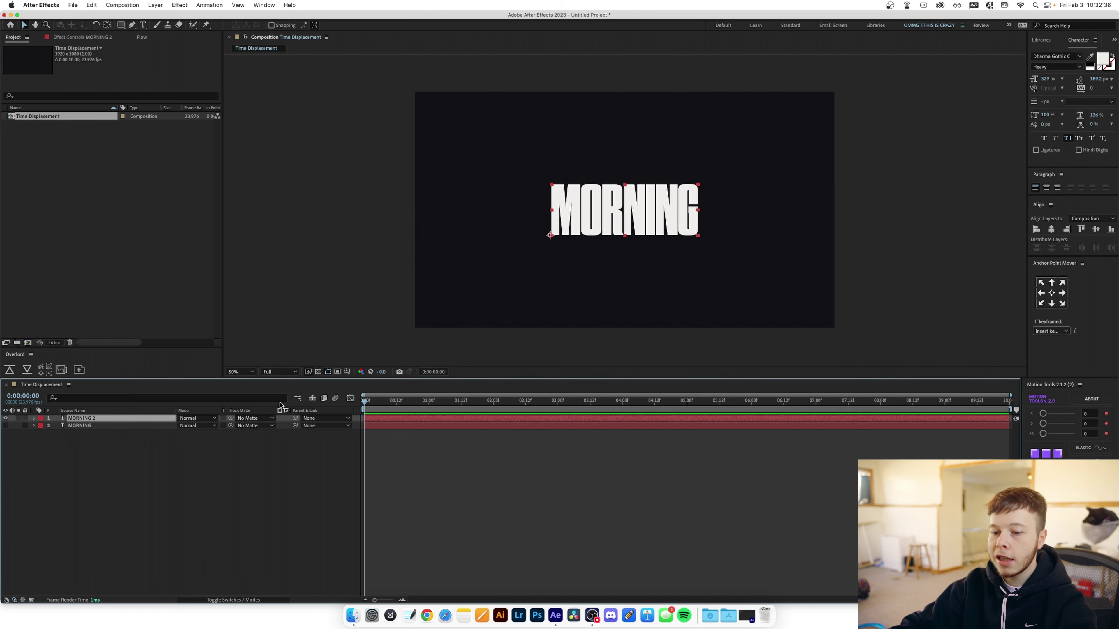
double_click(594, 238)
key(Caps_Lock)
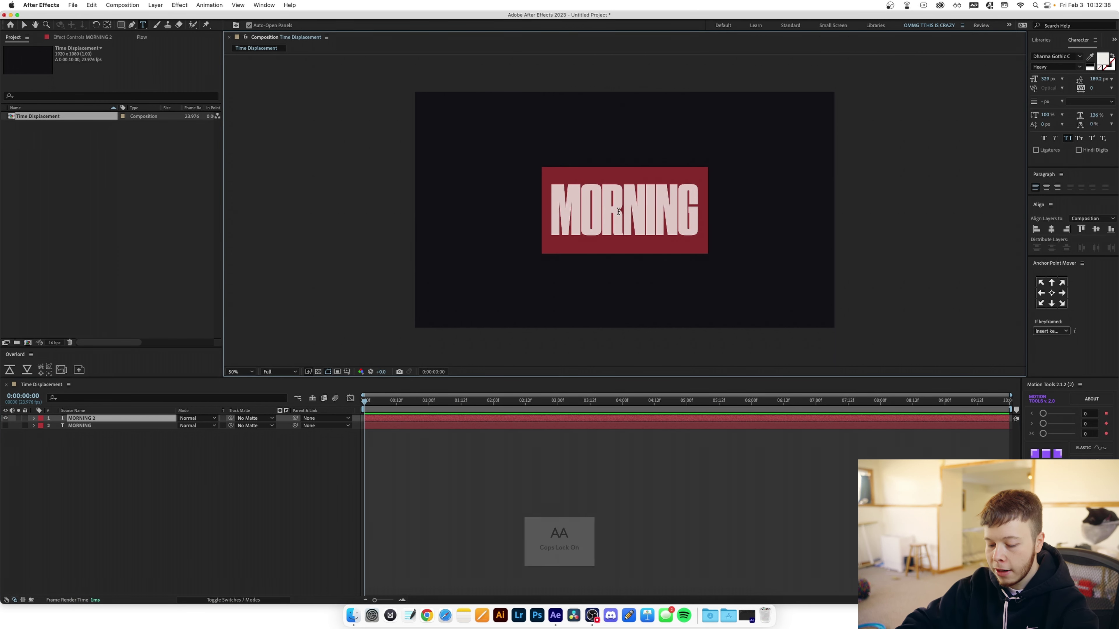
text(EVENING)
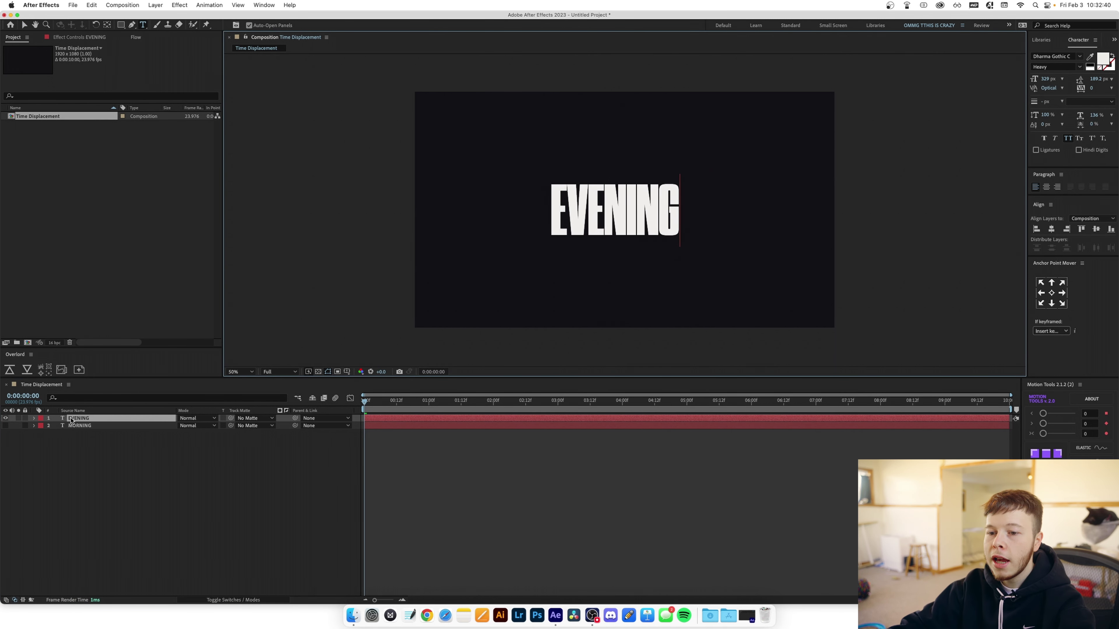
key(Escape)
key(Caps_Lock)
click(1078, 66)
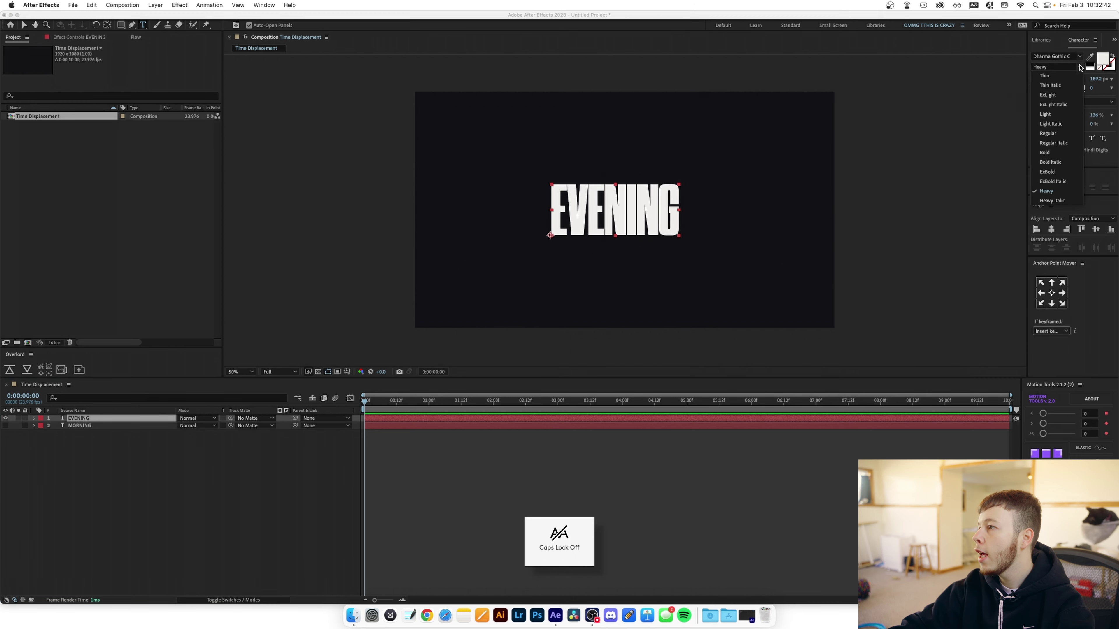
click(1057, 76)
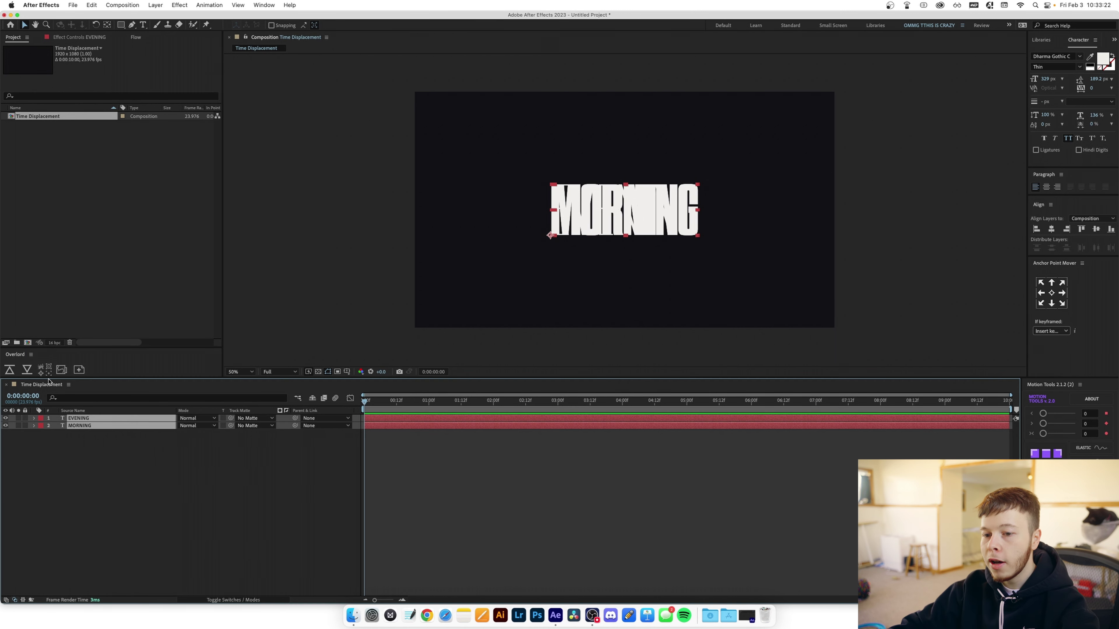
With snapping on, move EVENING's anchor point to the title's right-middle edge
click(119, 453)
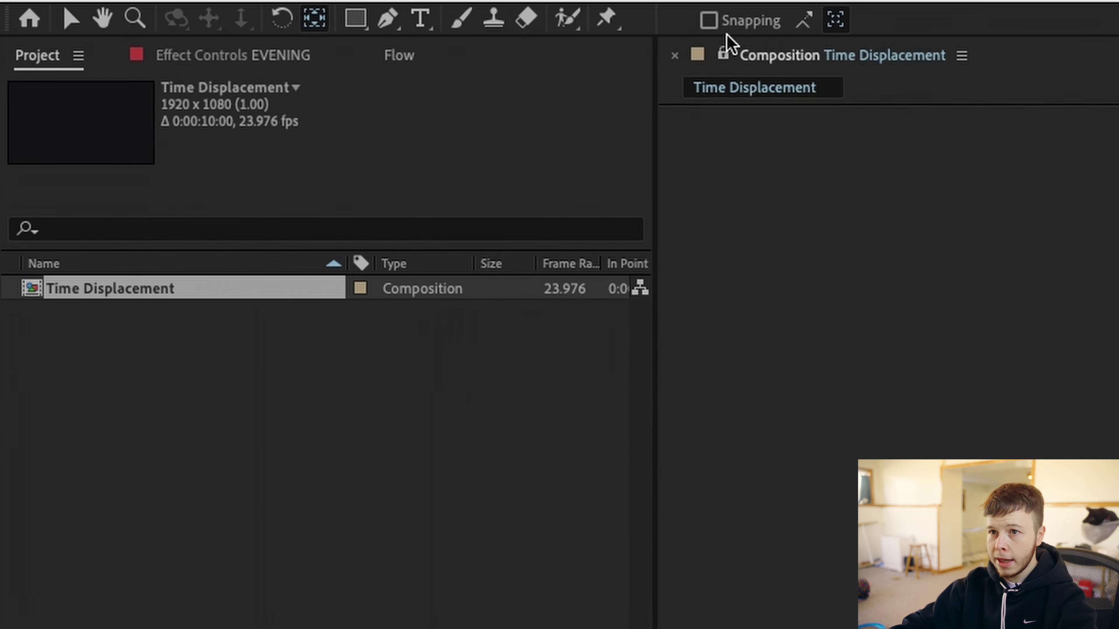
click(764, 22)
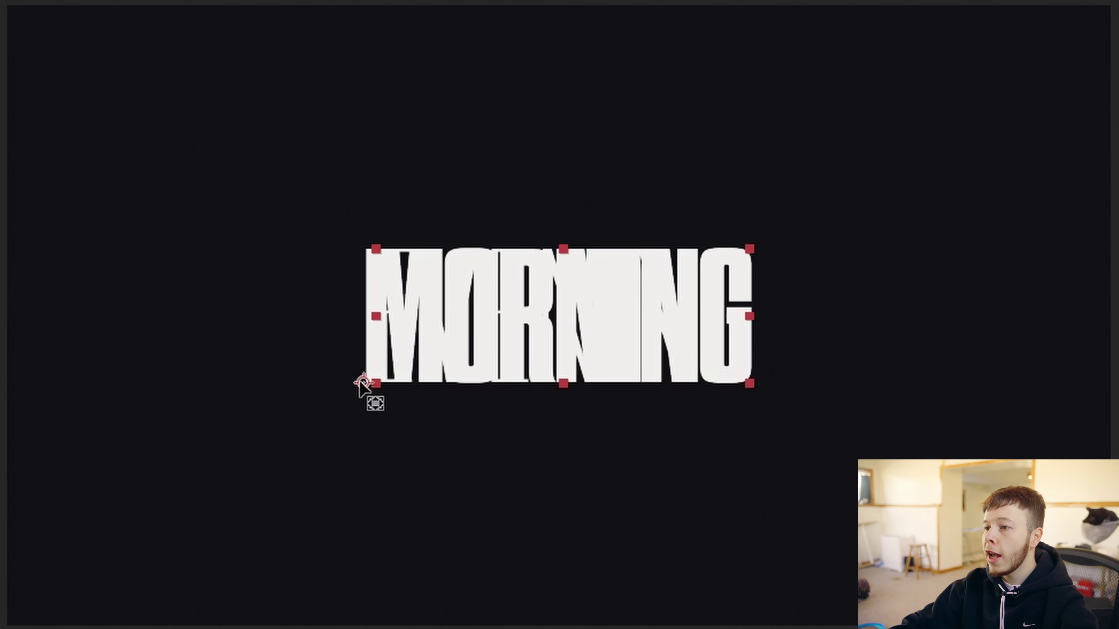
drag(365, 390, 378, 325)
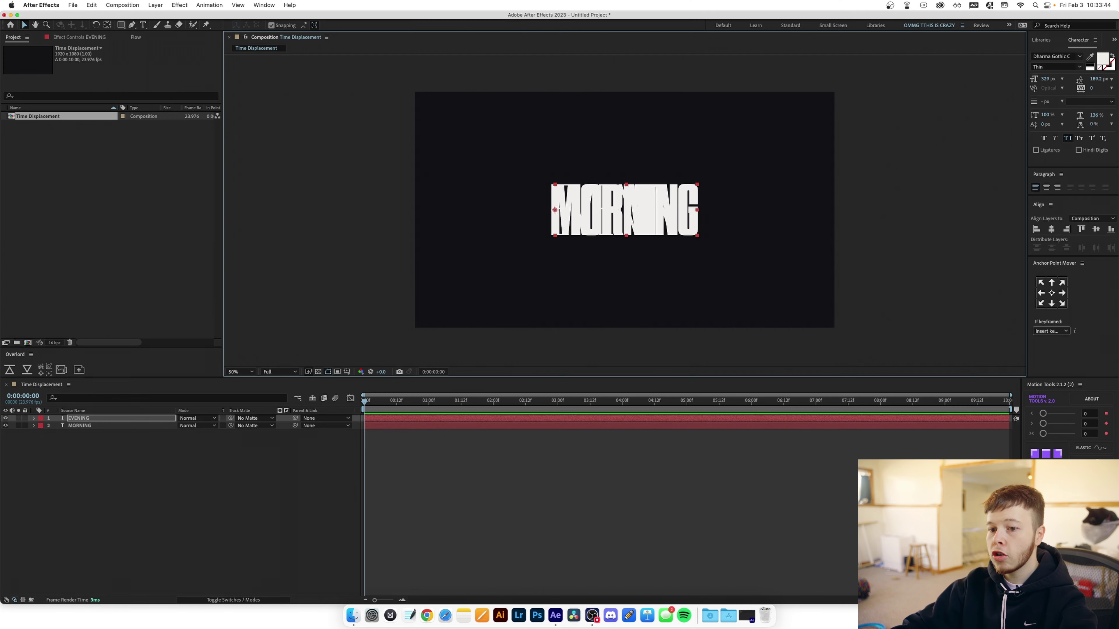
click(1061, 487)
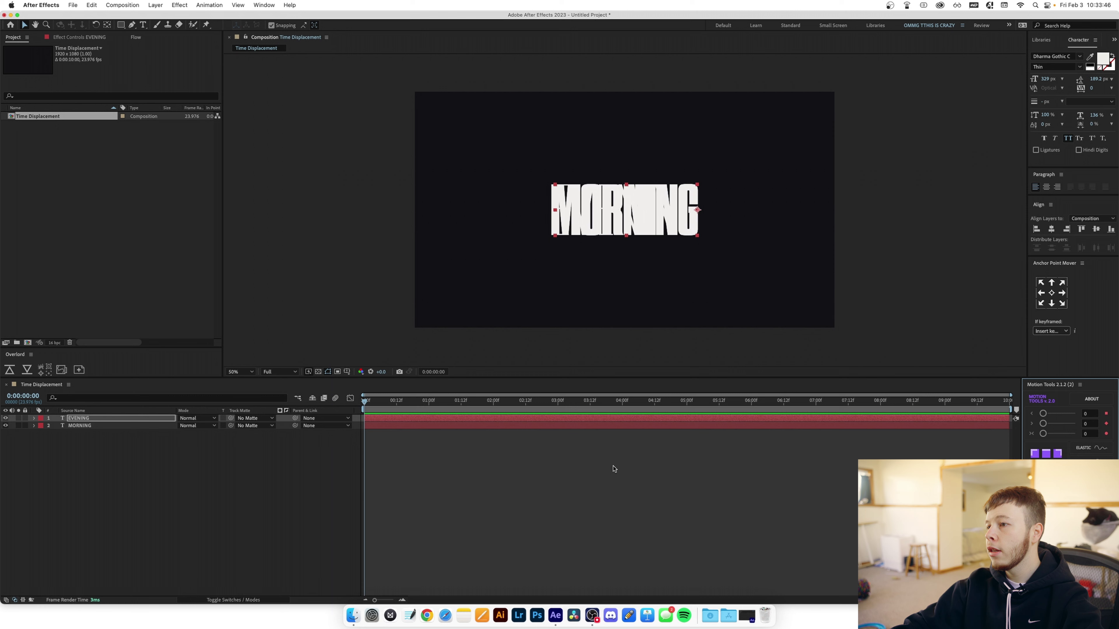
click(87, 426)
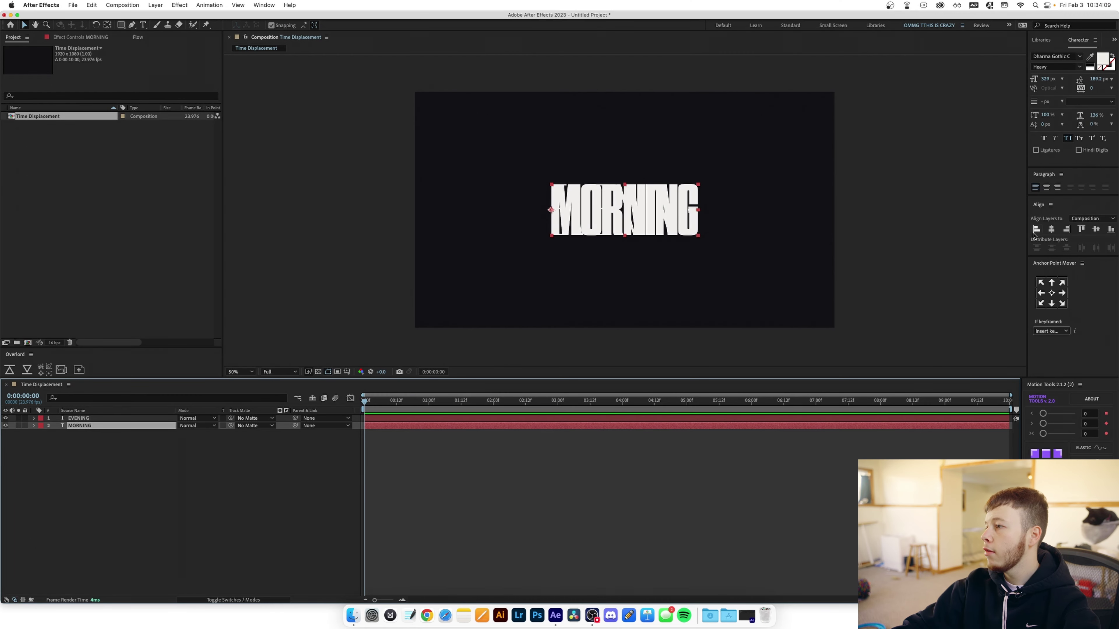
Add Scale keyframes to both title layers, then unlink scale at frame 12
click(1050, 229)
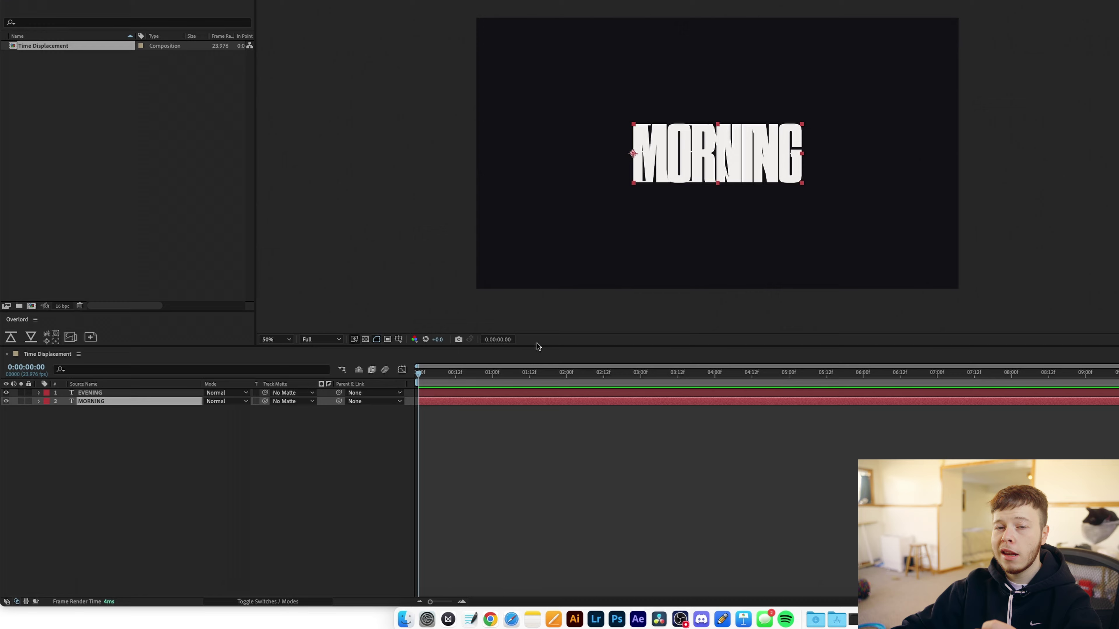
drag(160, 477, 63, 411)
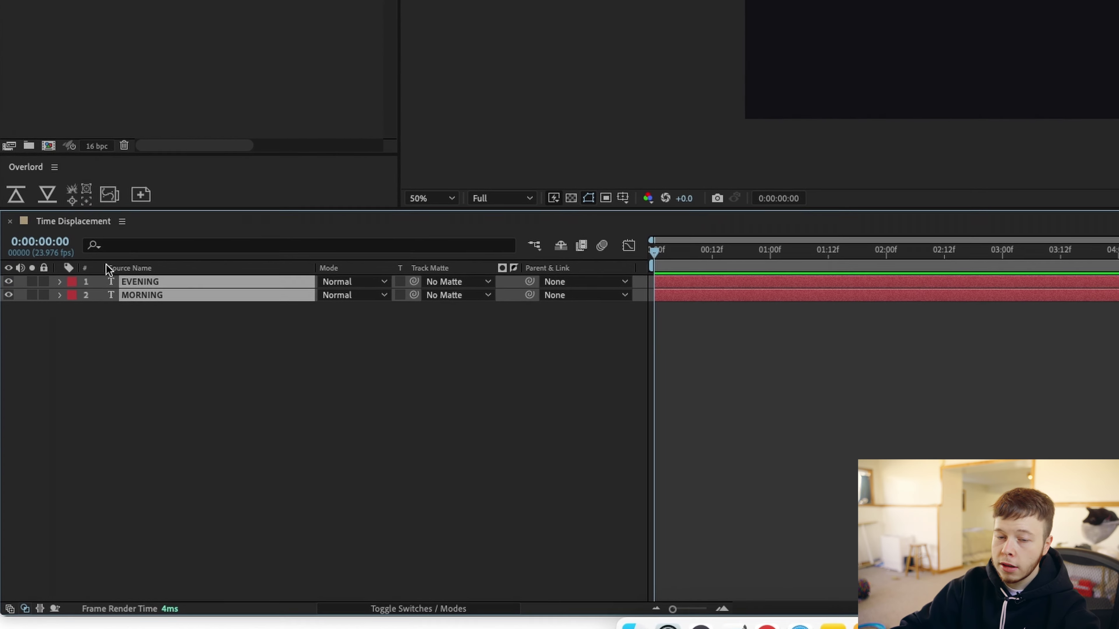
key(s)
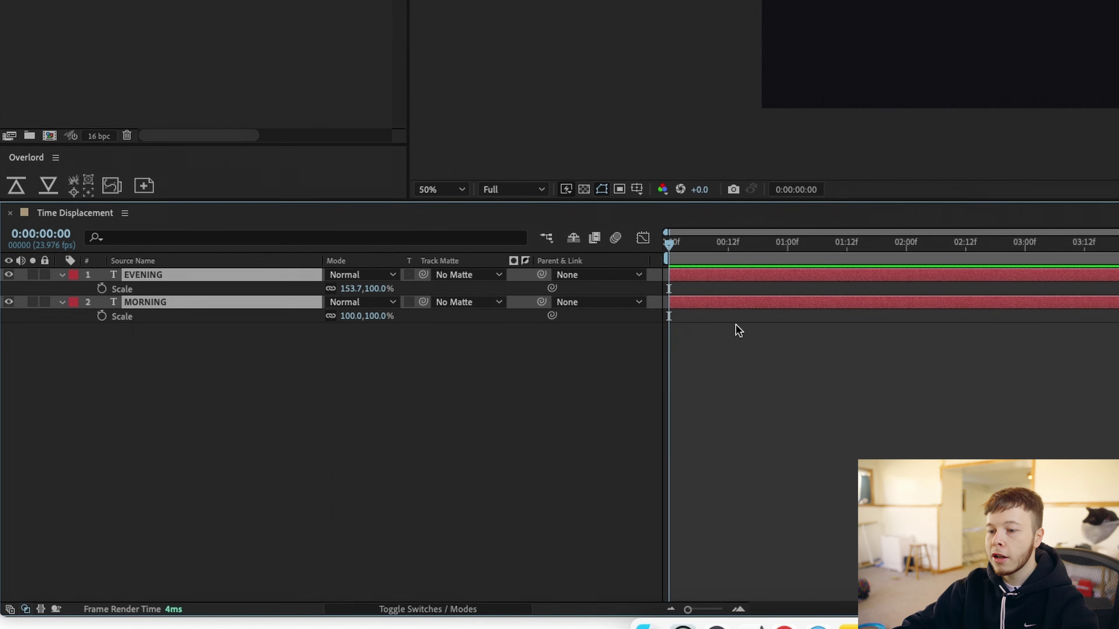
click(101, 288)
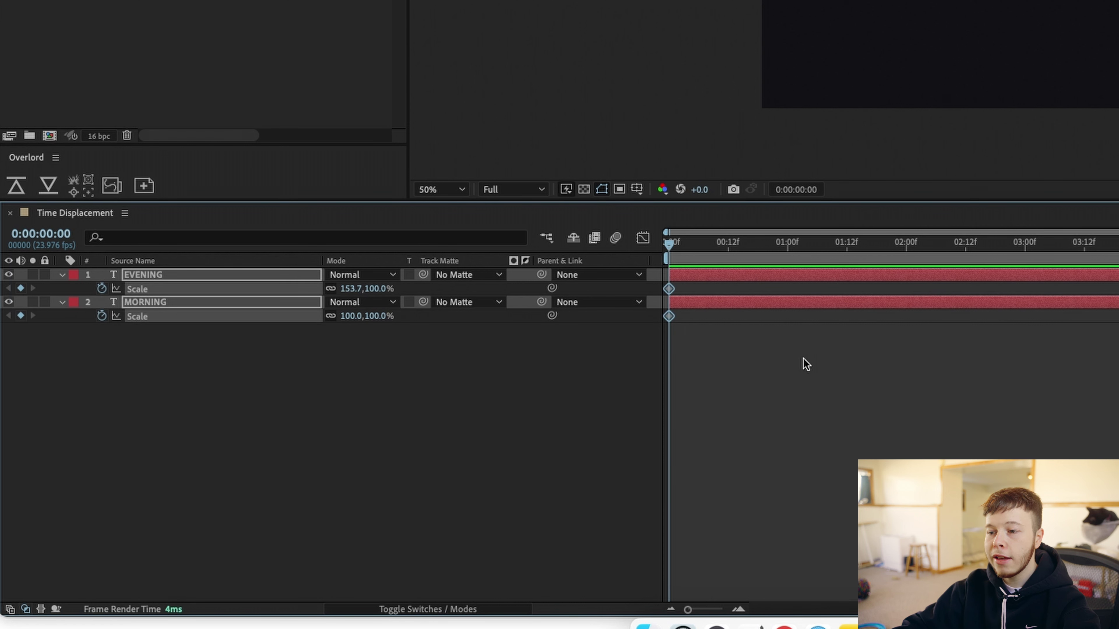
click(732, 254)
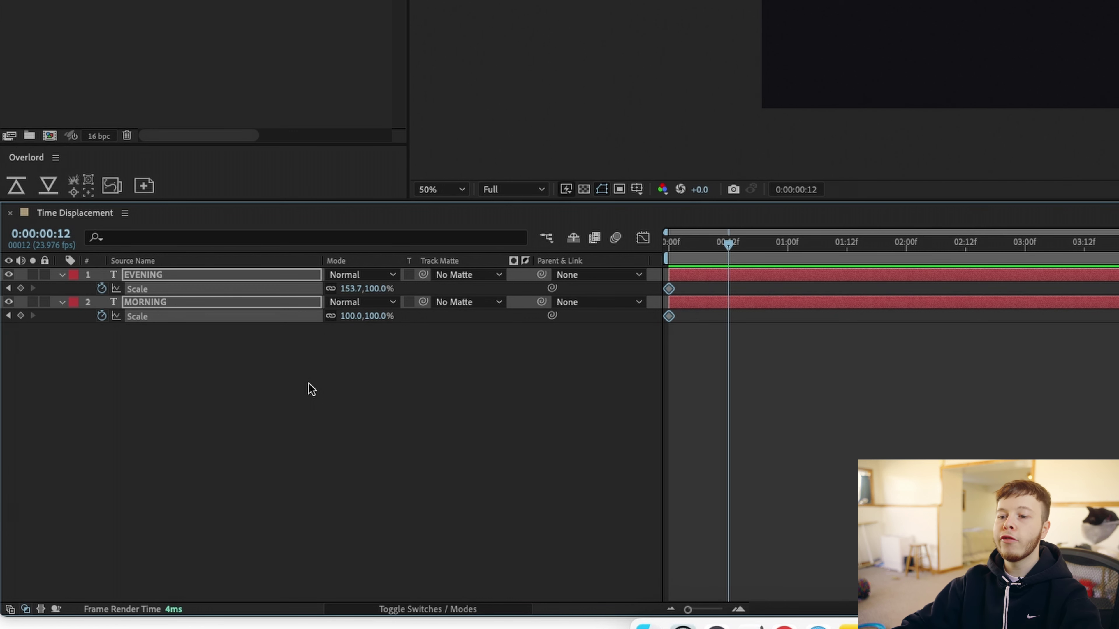
click(331, 289)
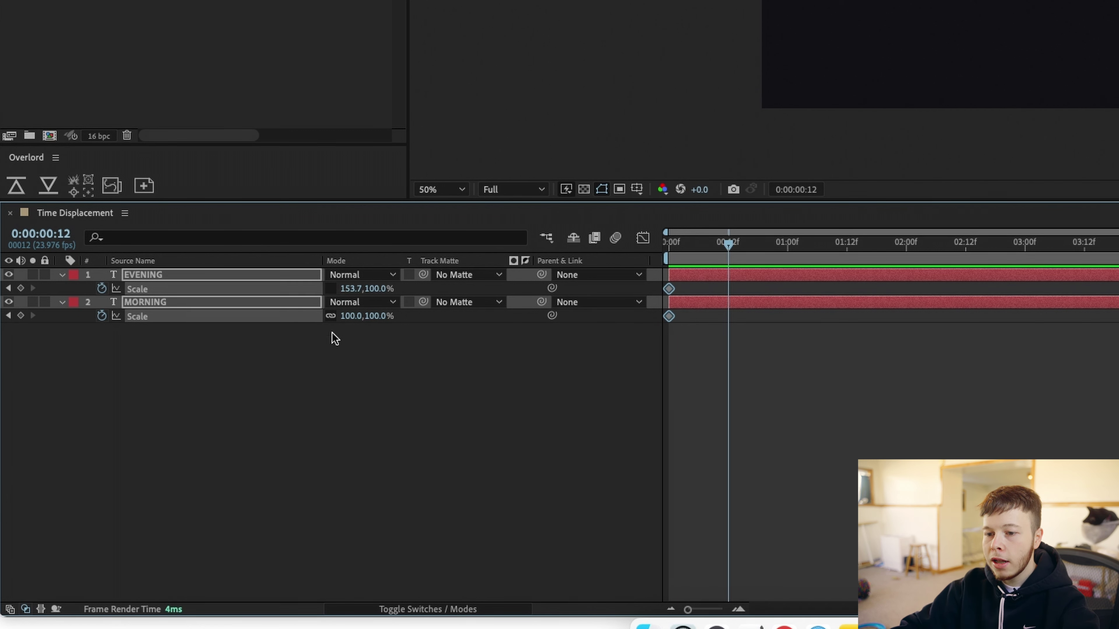
Set MORNING's and EVENING's horizontal scale to 0% at frame 12
click(334, 325)
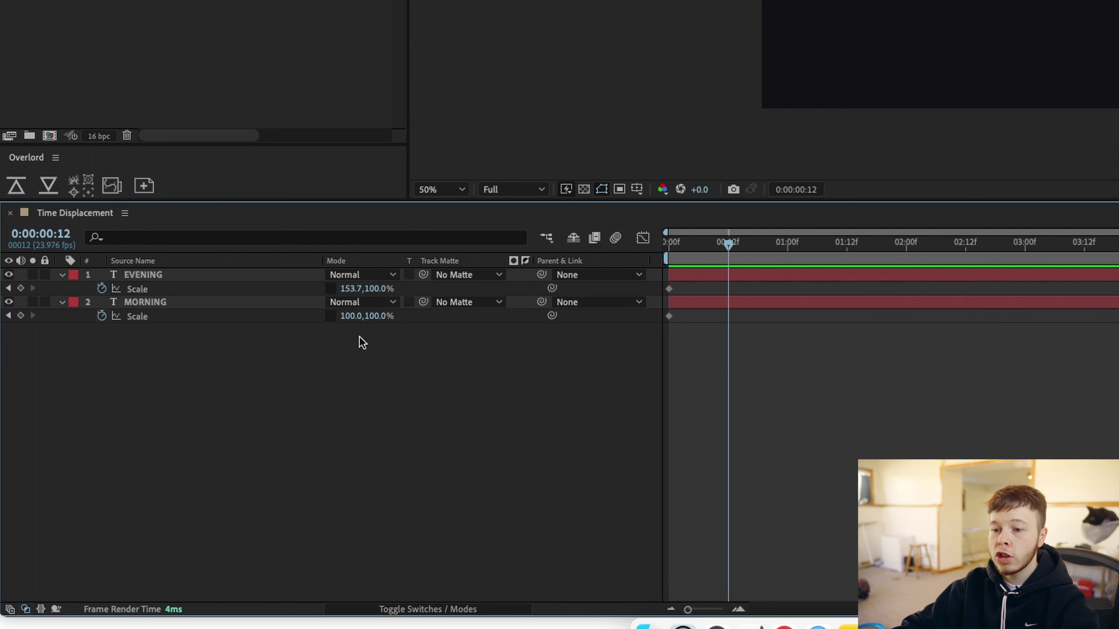
click(352, 321)
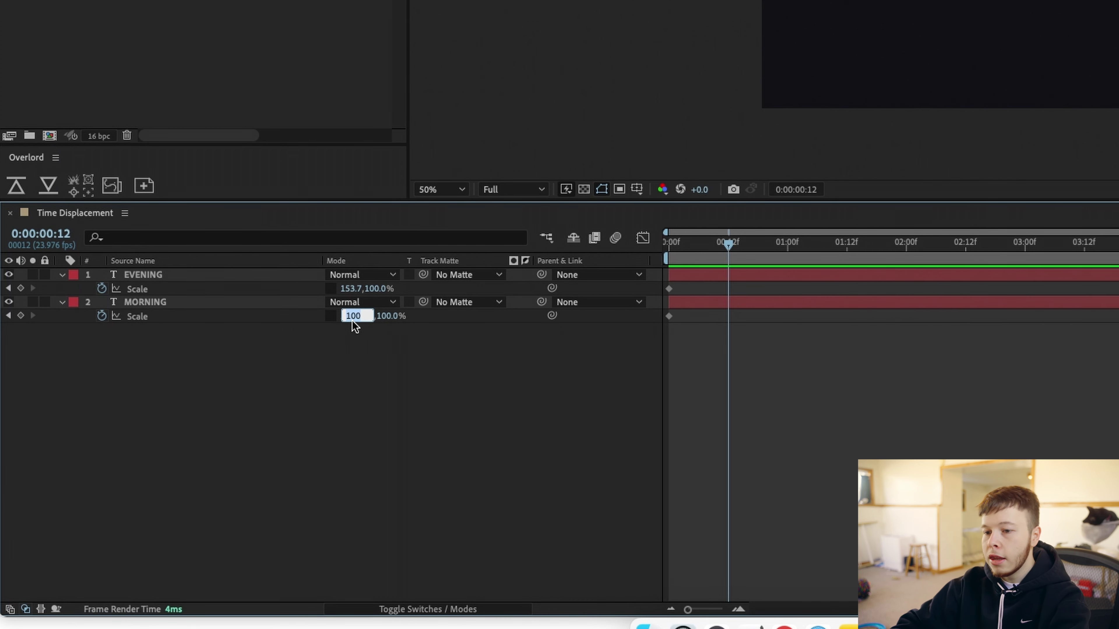
text(0)
key(Return)
click(350, 289)
text(0)
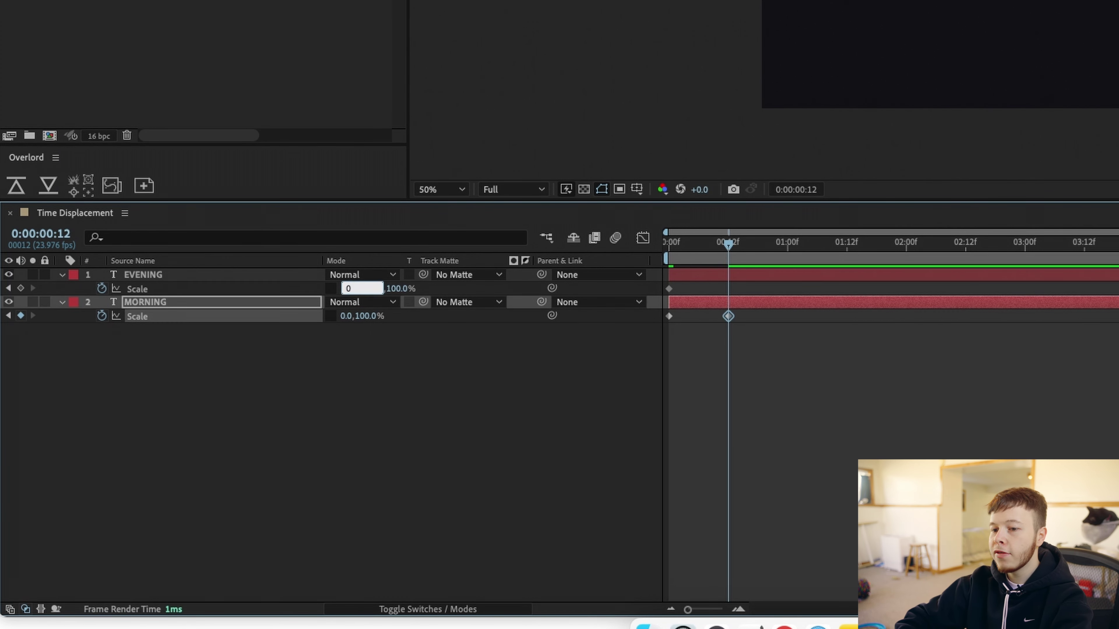
key(Return)
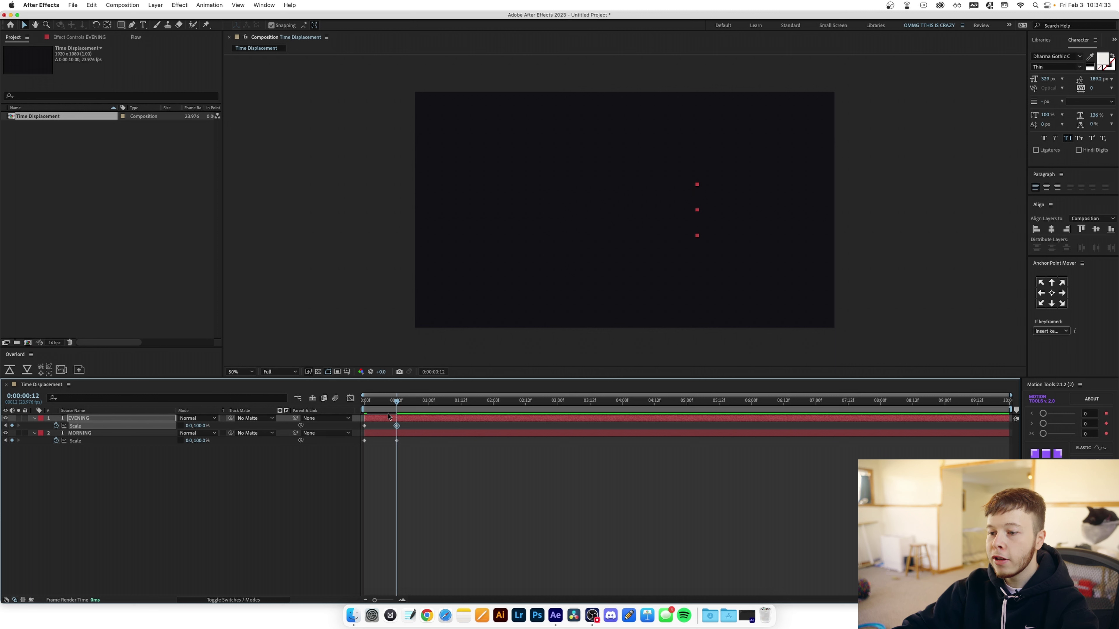
drag(391, 418, 430, 401)
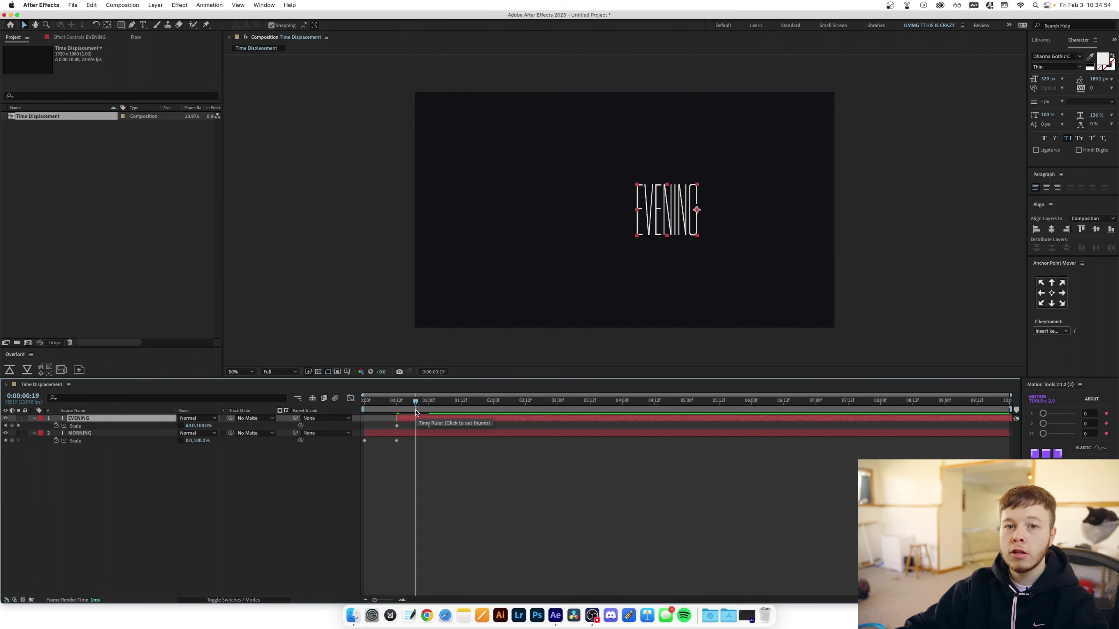
drag(414, 419, 333, 436)
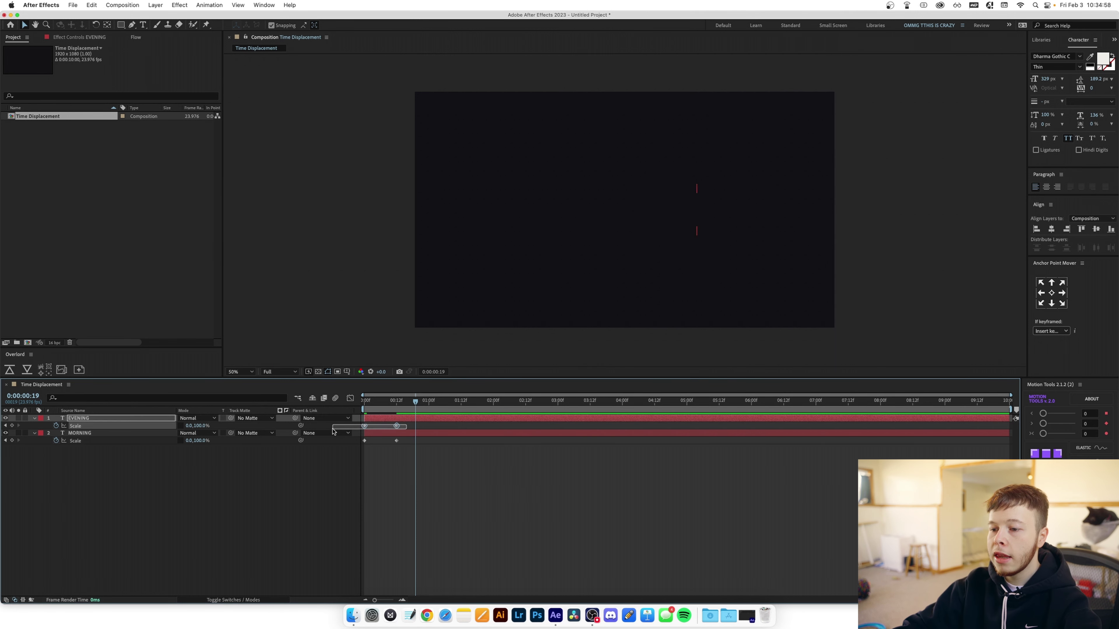
Time-reverse EVENING's Scale keyframes, preview the transition, and select both layers
right_click(397, 426)
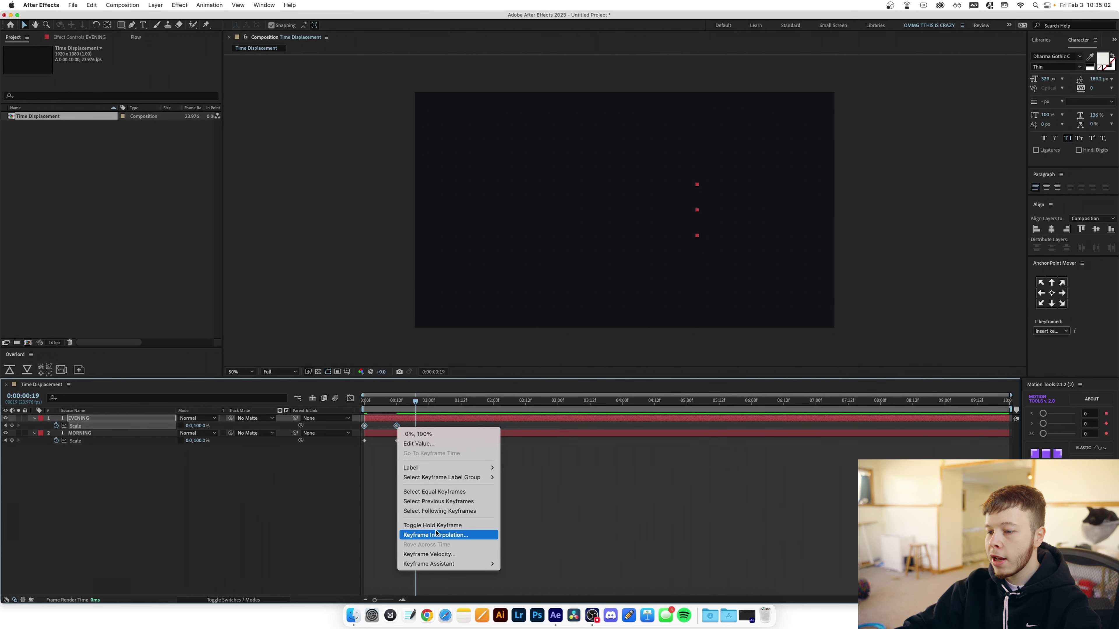
mouse_move(459, 566)
click(537, 594)
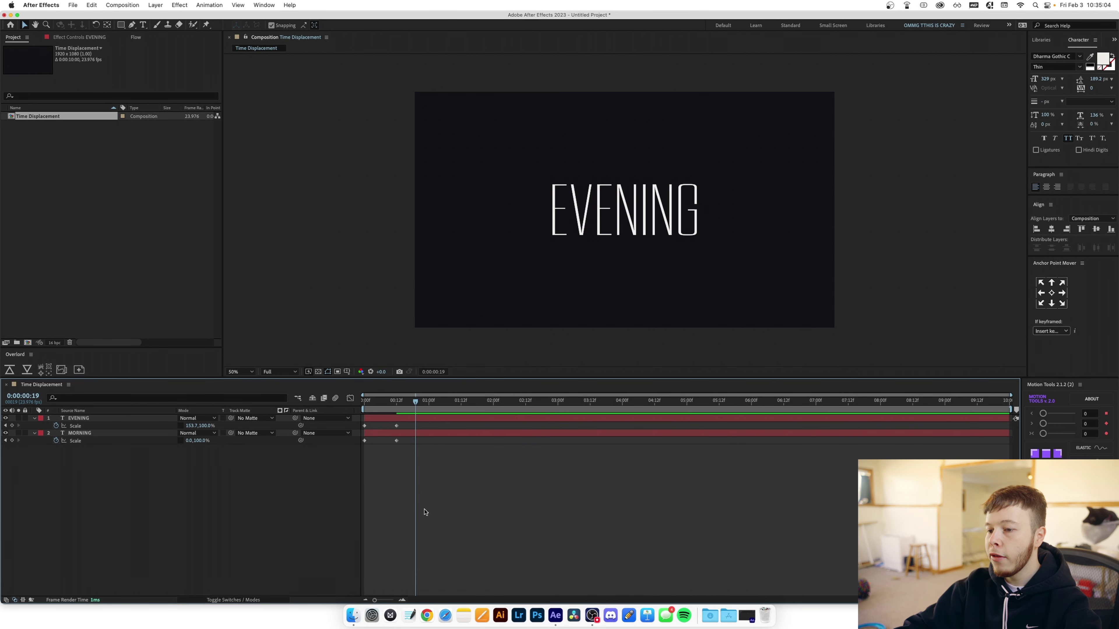
key(space)
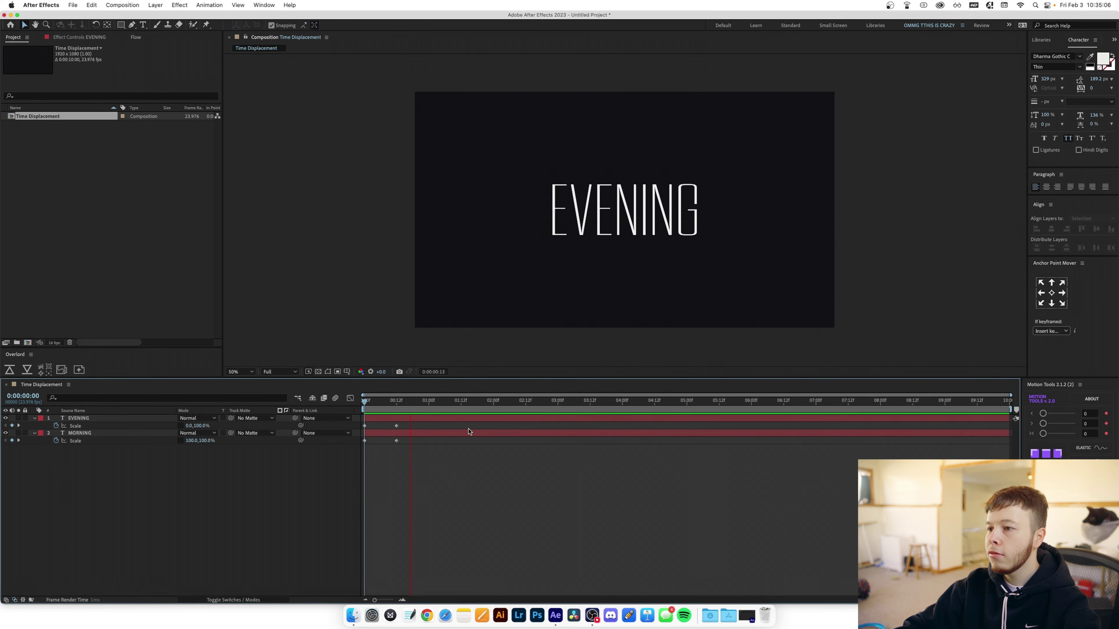
key(space)
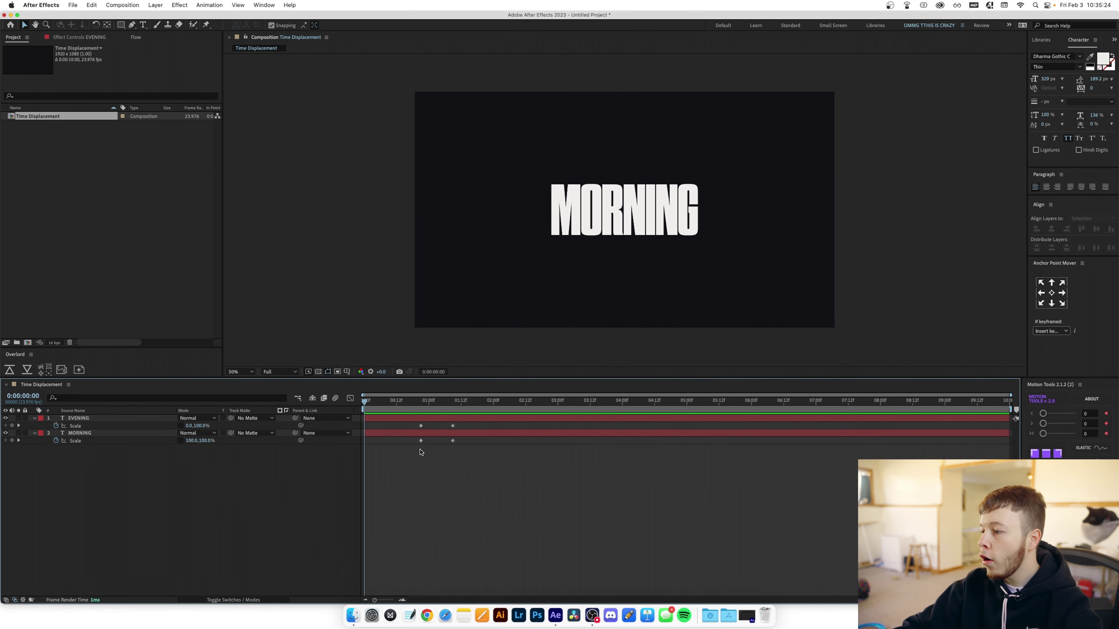
drag(145, 478, 61, 416)
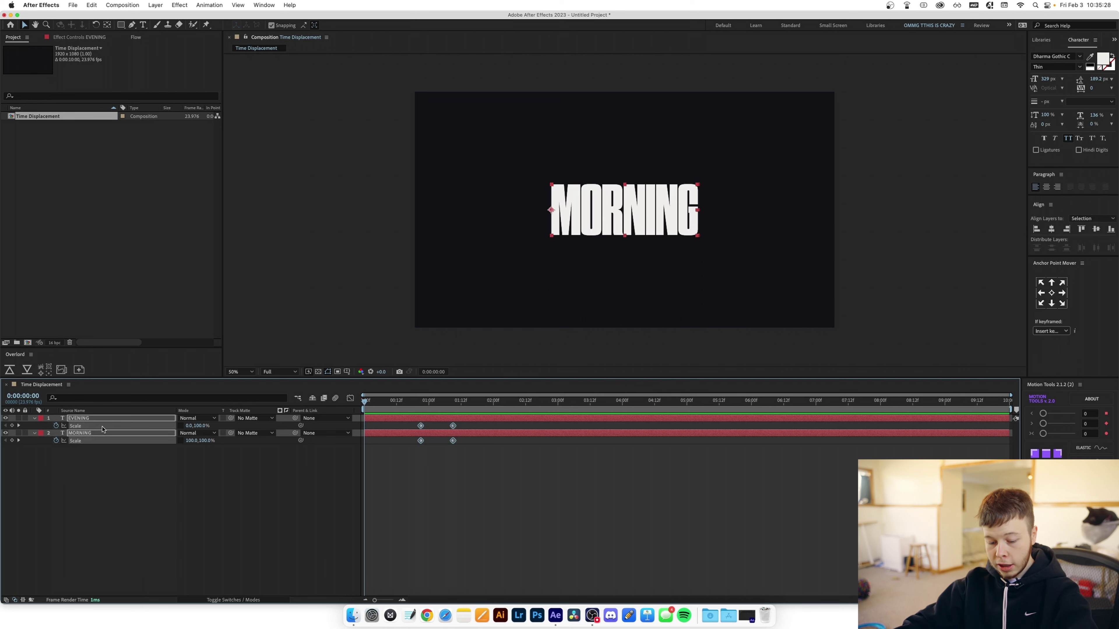
Pre-compose both title layers into a composition named Text and open it
key(super+shift+c)
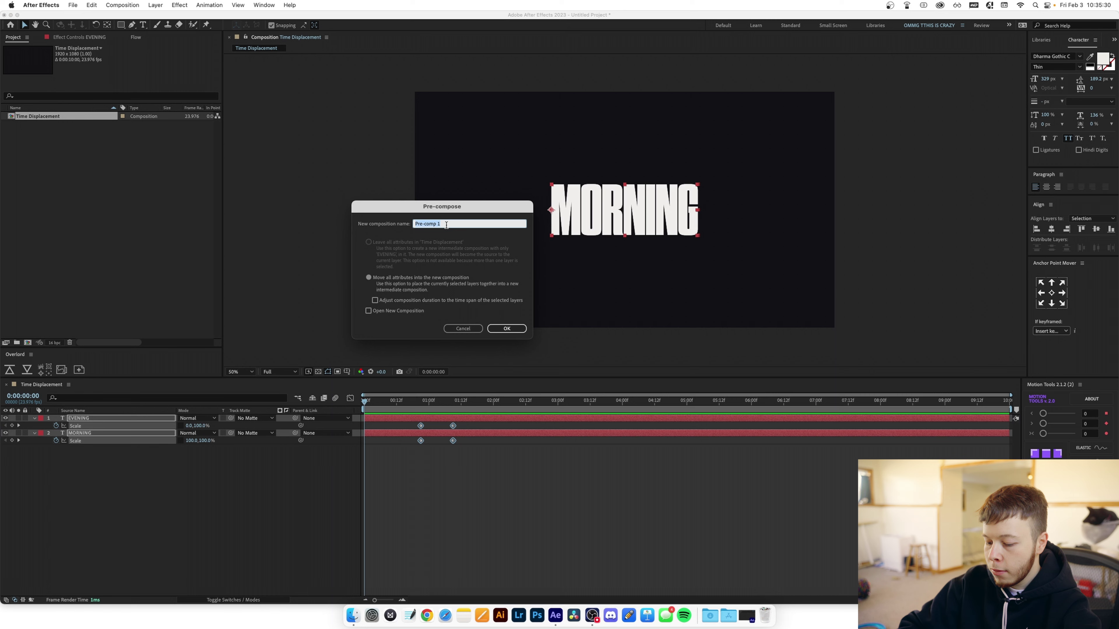
key(Return)
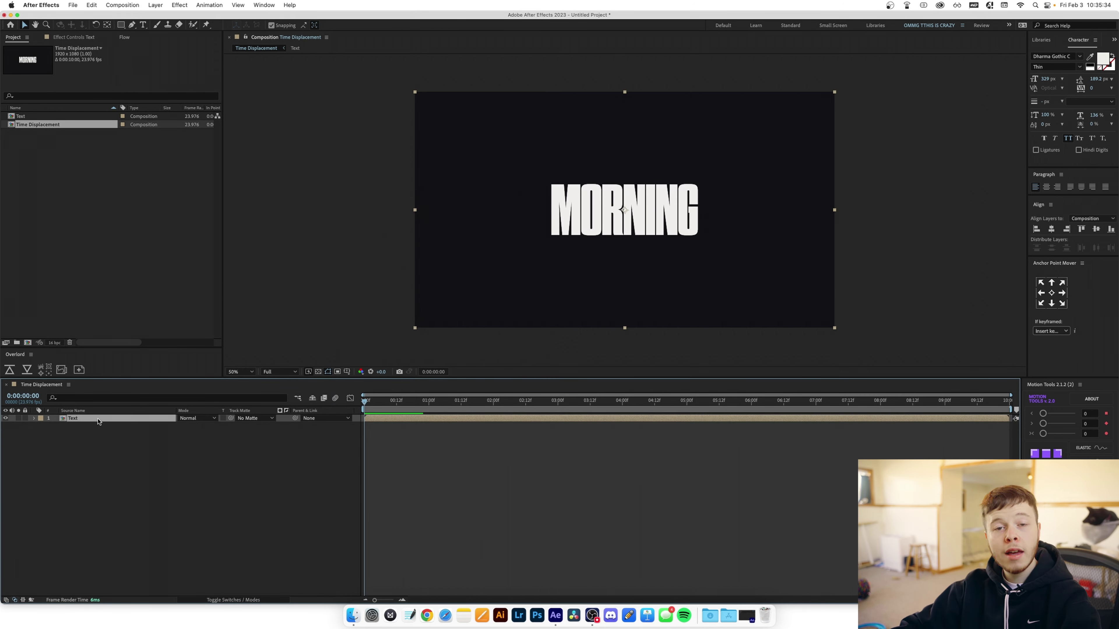
double_click(111, 418)
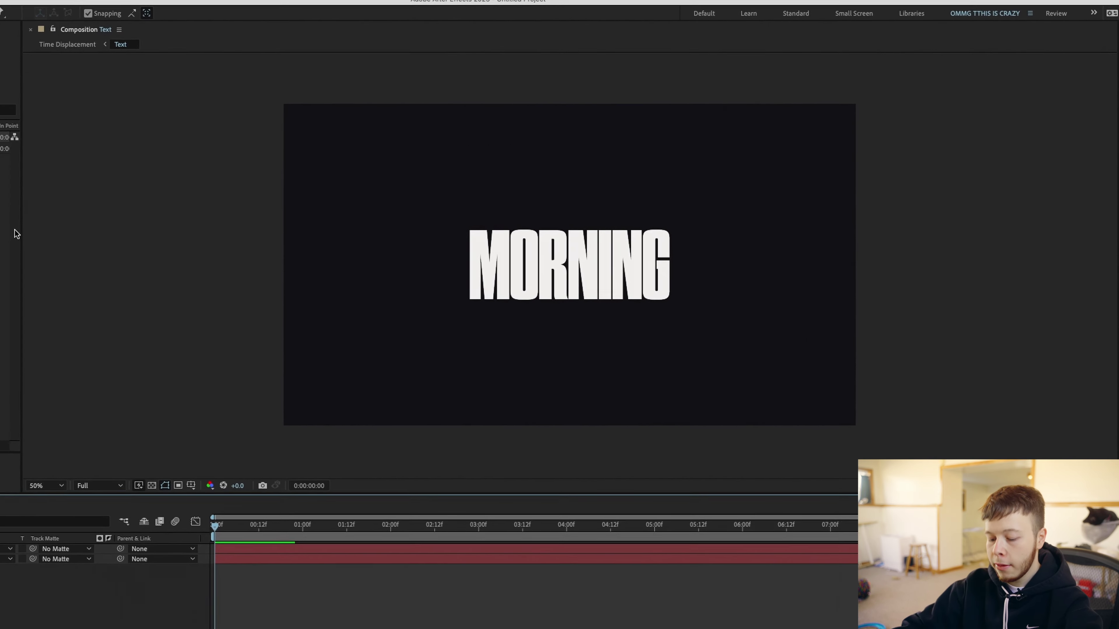
Resize the Text composition to 703 px wide and 256 px high
key(super+k)
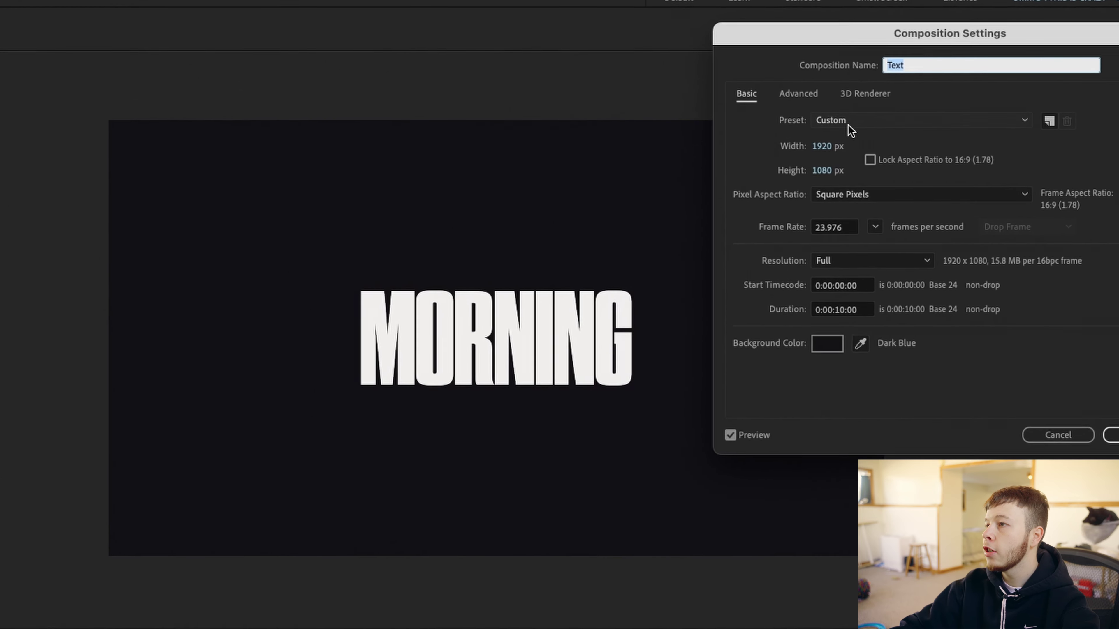
drag(816, 134, 732, 156)
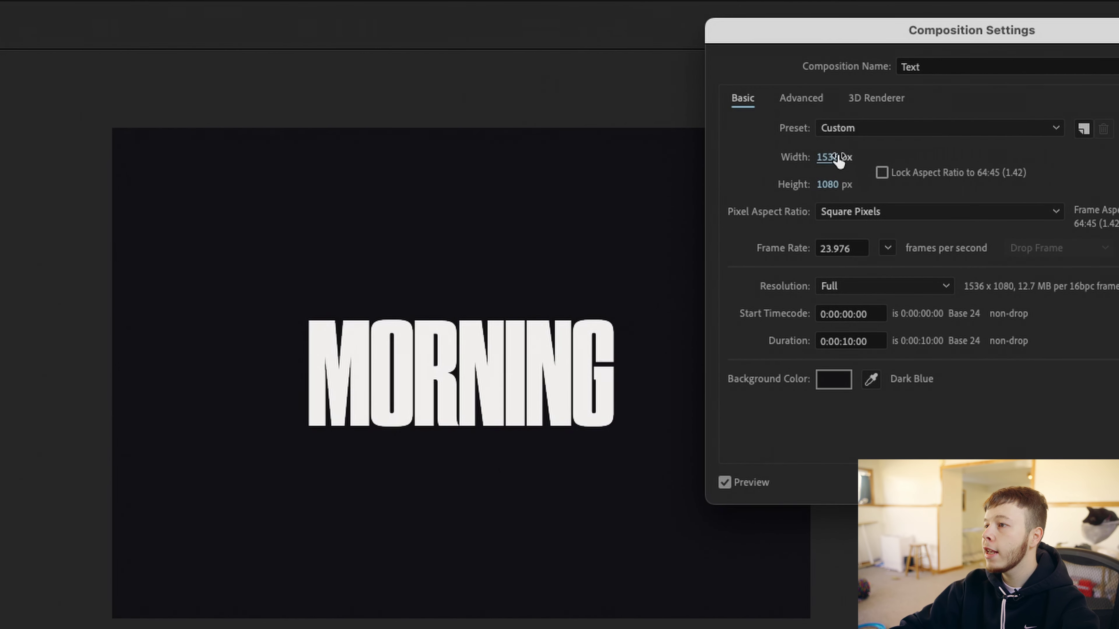
drag(838, 161, 799, 158)
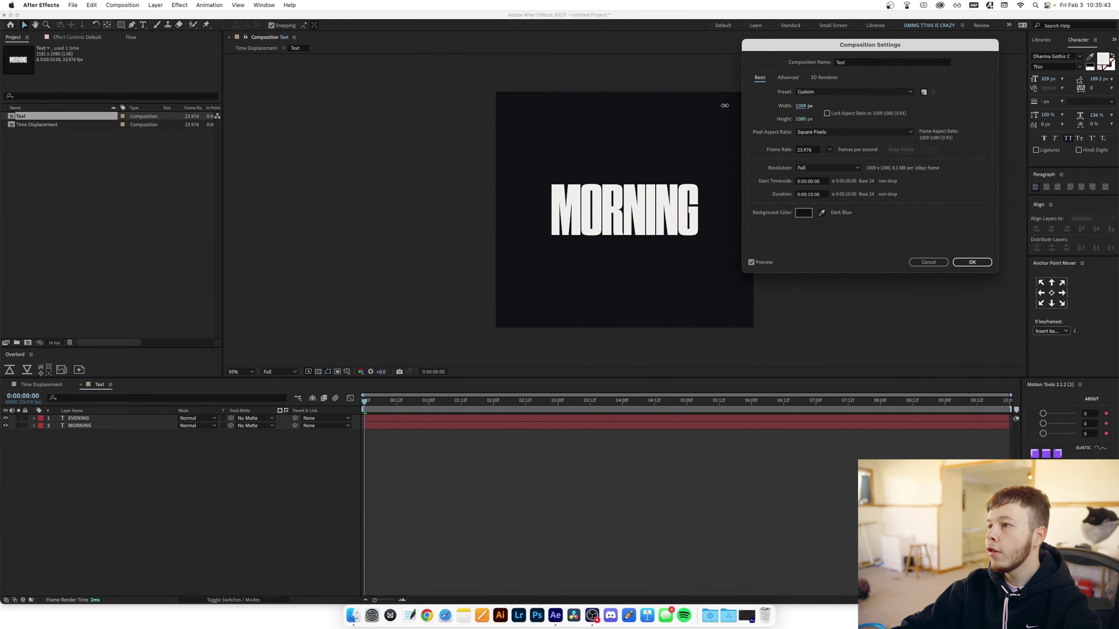
drag(725, 106, 794, 117)
drag(712, 117, 610, 117)
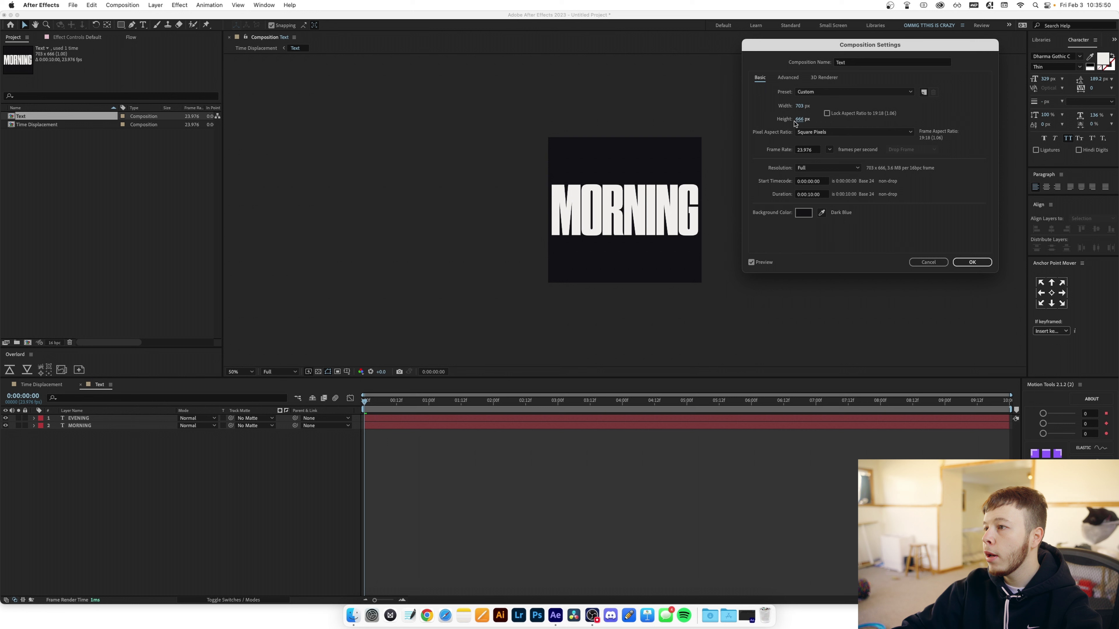
drag(796, 121, 752, 124)
key(Return)
scroll(640, 206, up, 3)
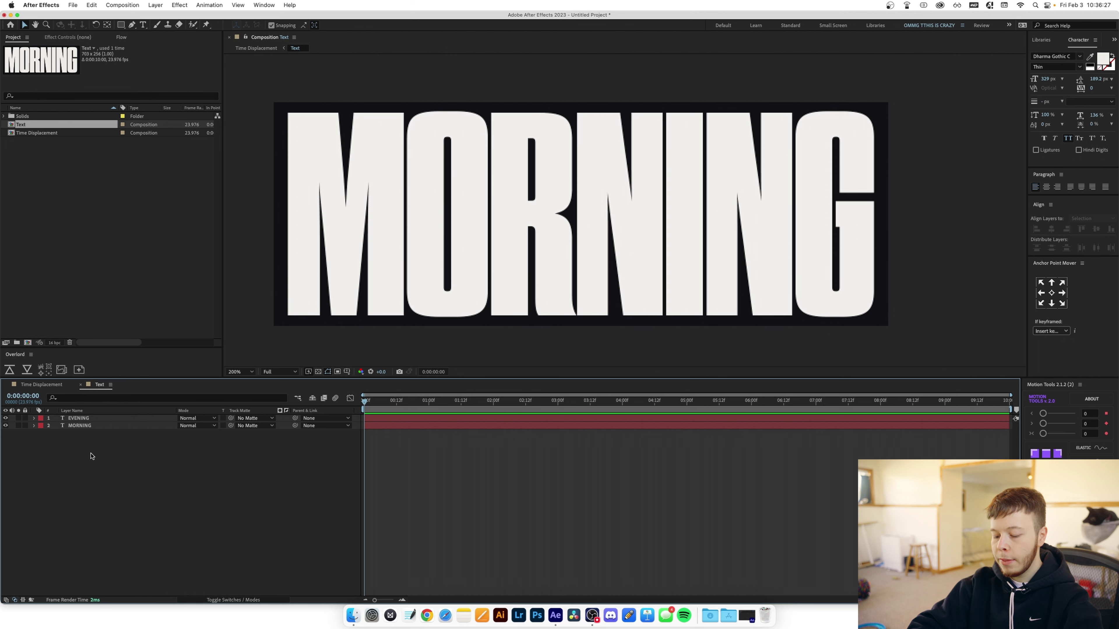
Add an adjustment layer and apply Time Displacement to it
key(super+alt+y)
key(ctrl+space)
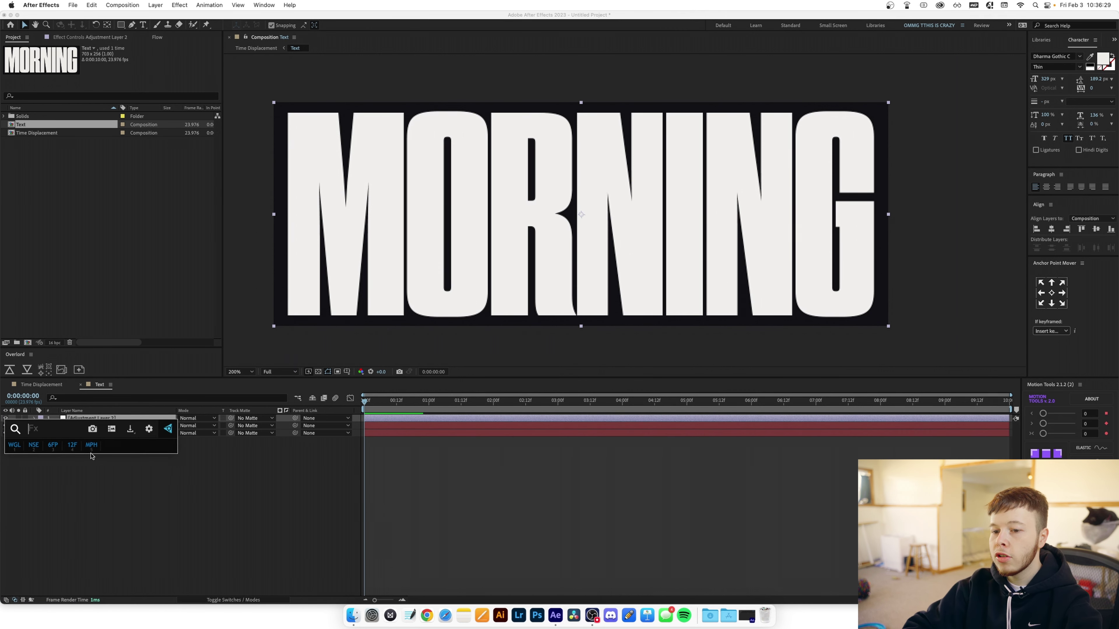
text(time)
key(Down)
key(Down)
key(Down)
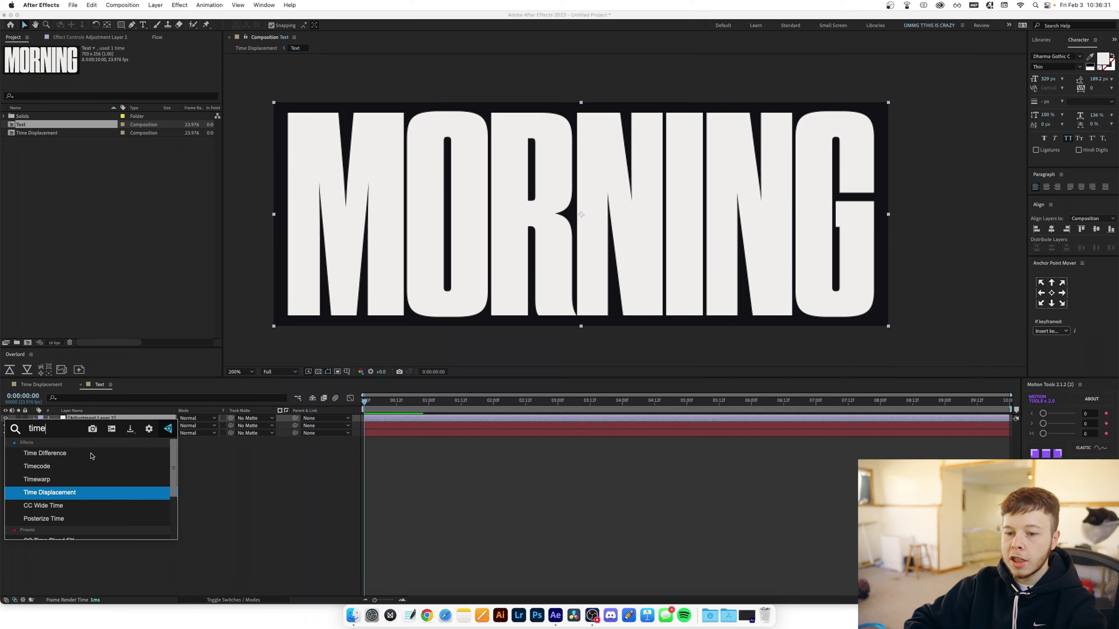
key(Return)
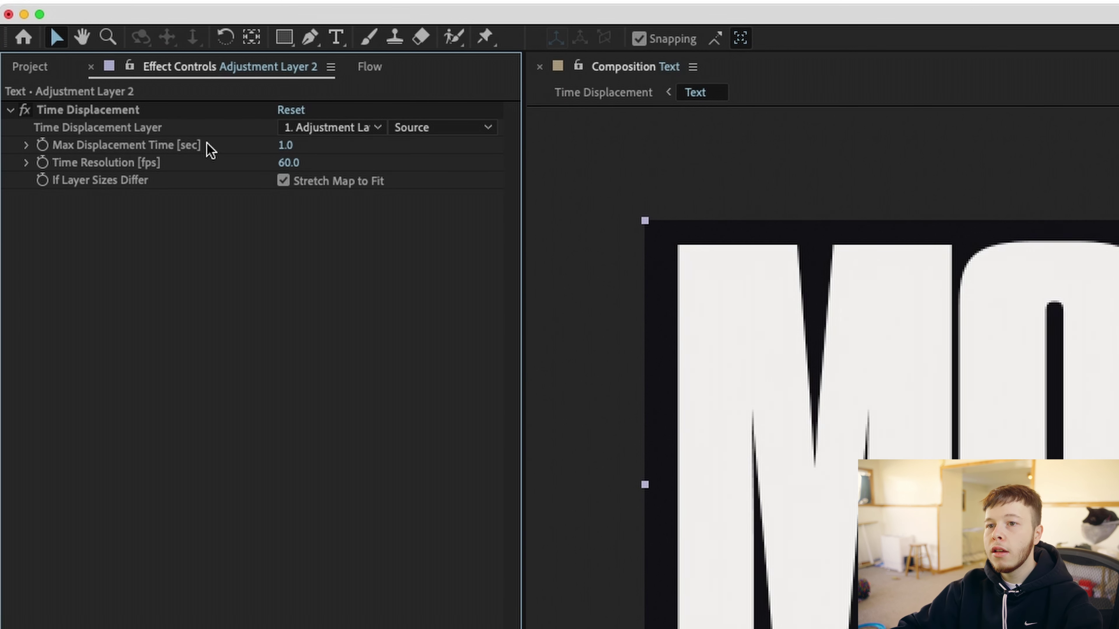
Set Time Displacement's Time Resolution to 24 fps
click(295, 164)
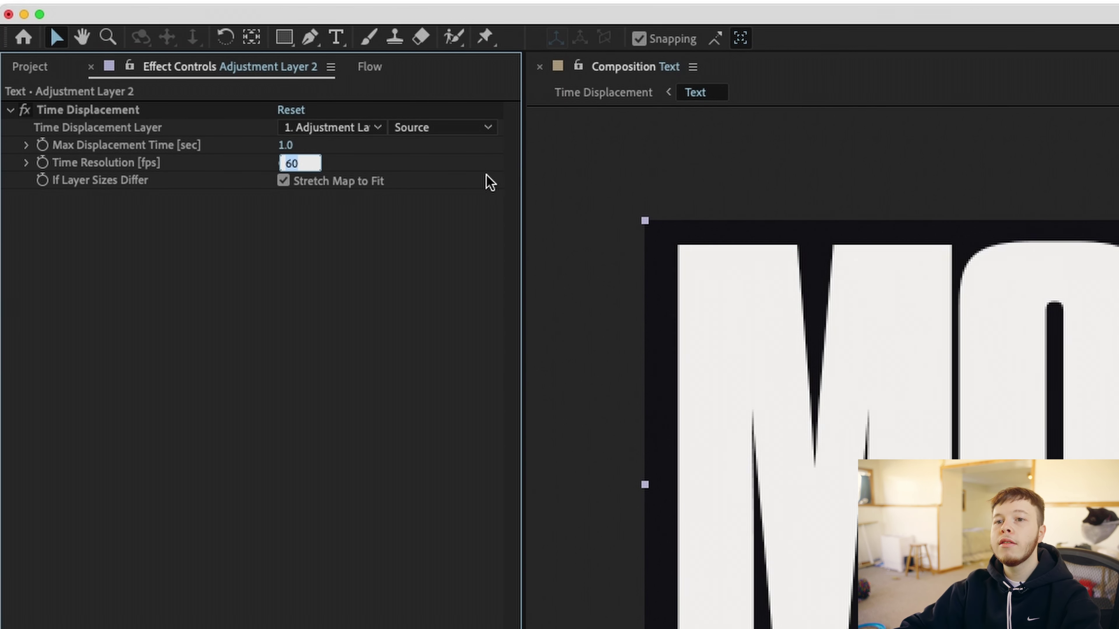
text(24)
key(Return)
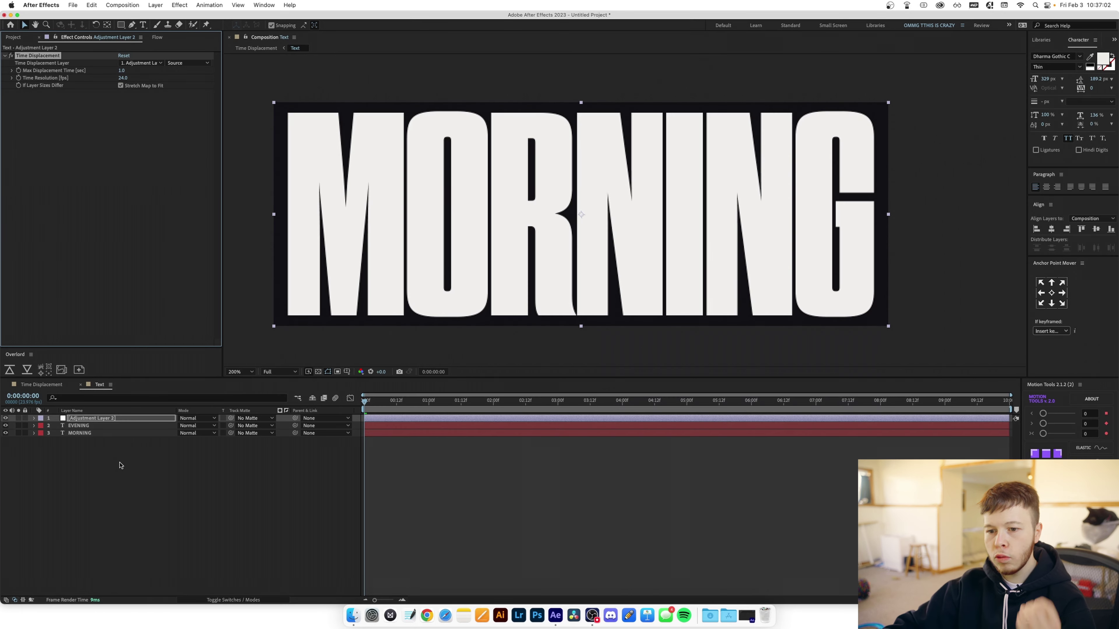
click(122, 471)
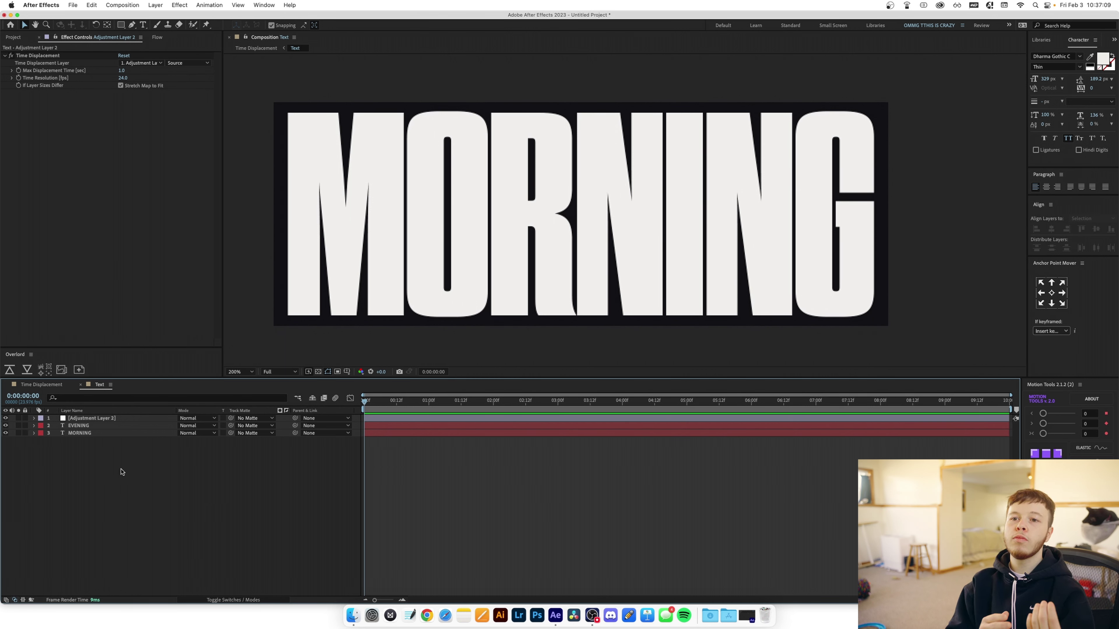
Create a white solid with a left-to-right Gradient Ramp across the frame
key(super+y)
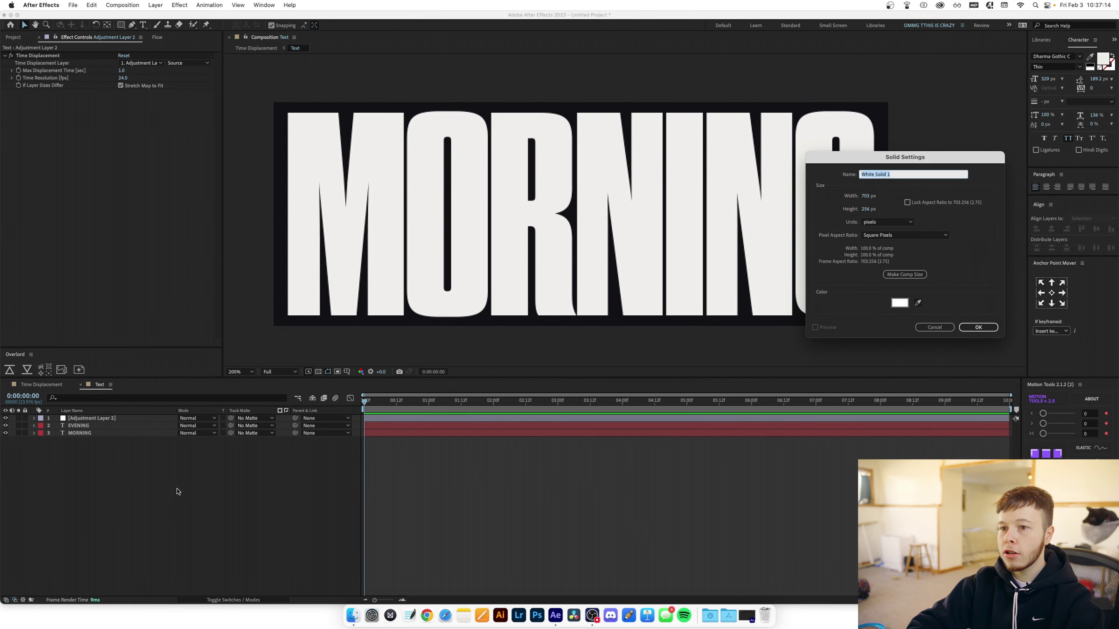
key(Return)
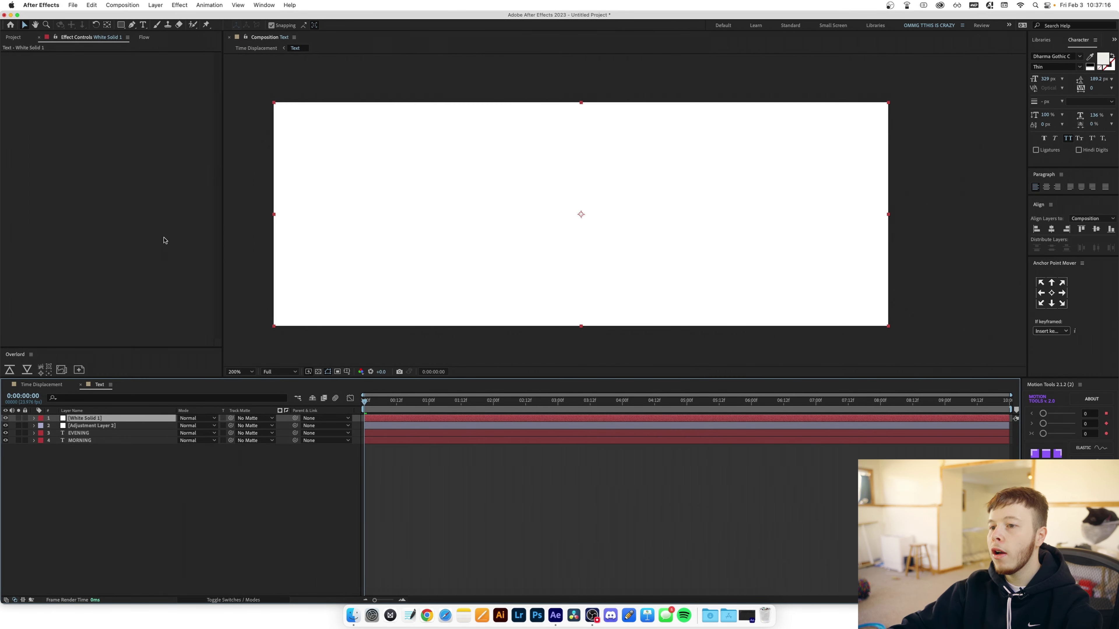
key(ctrl+space)
text(grad)
key(Return)
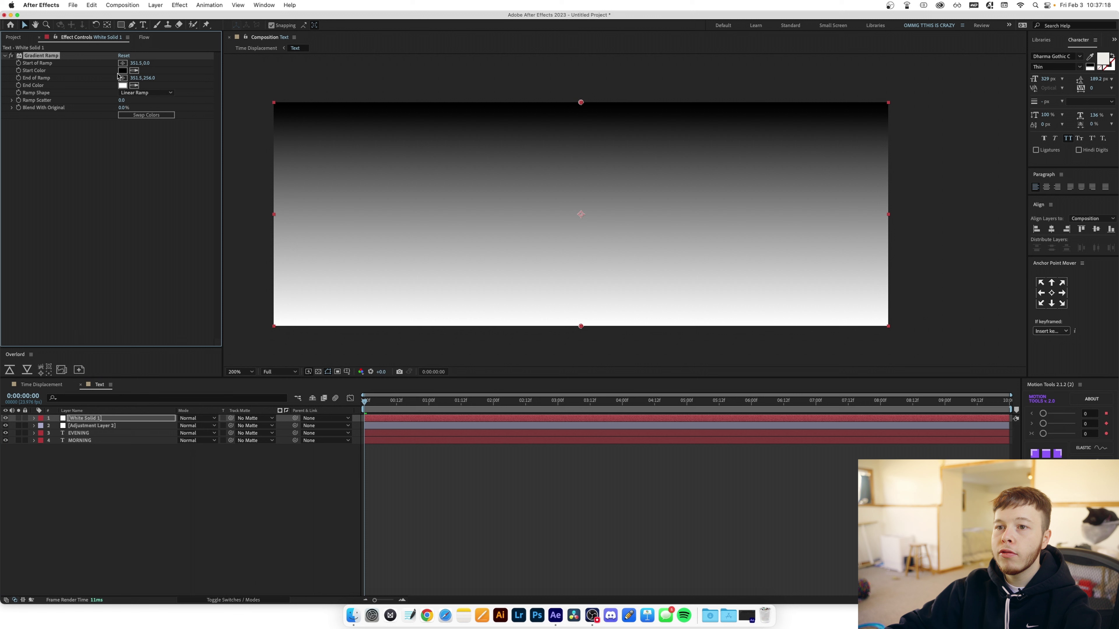
drag(580, 102, 271, 215)
drag(581, 326, 889, 214)
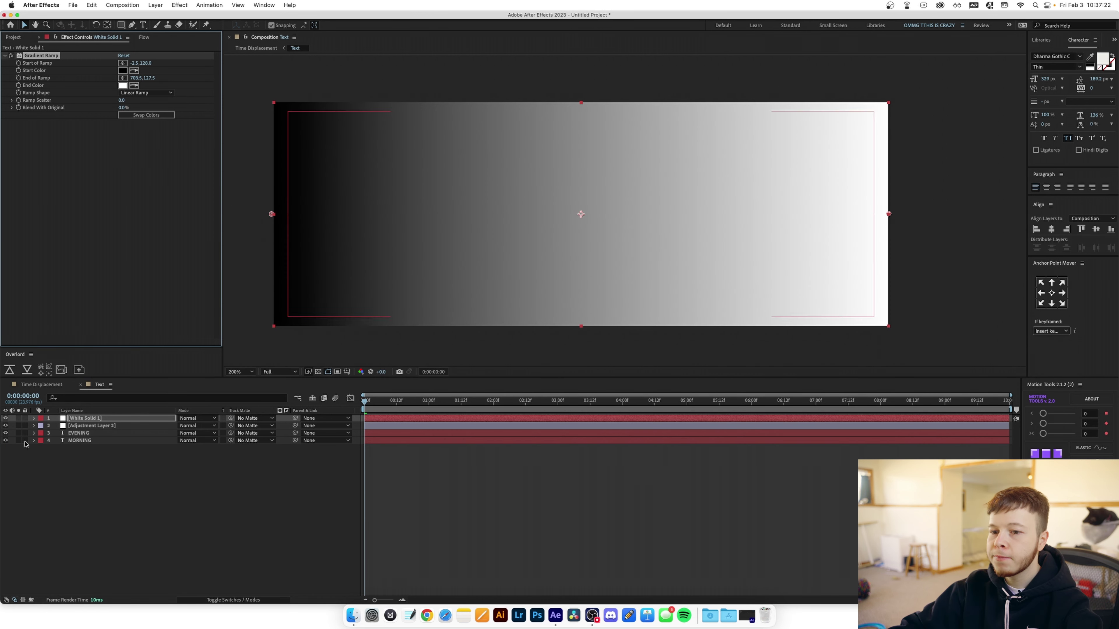
Hide the solid, use White Solid 1 with Effects & Masks as the displacement map, and preview
click(6, 418)
click(93, 427)
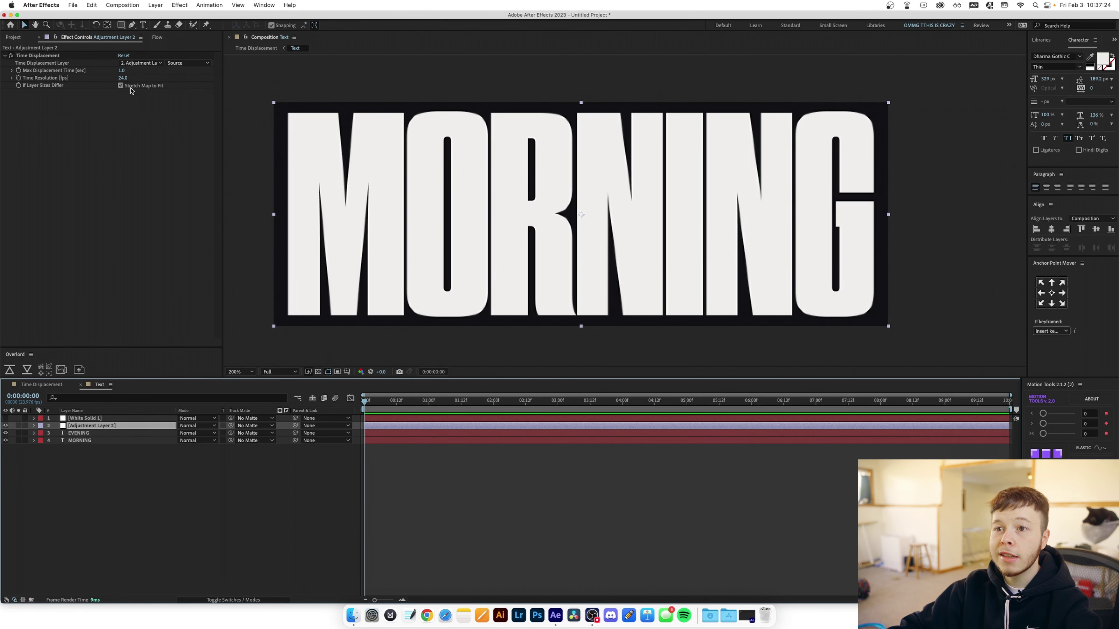
click(141, 63)
click(146, 86)
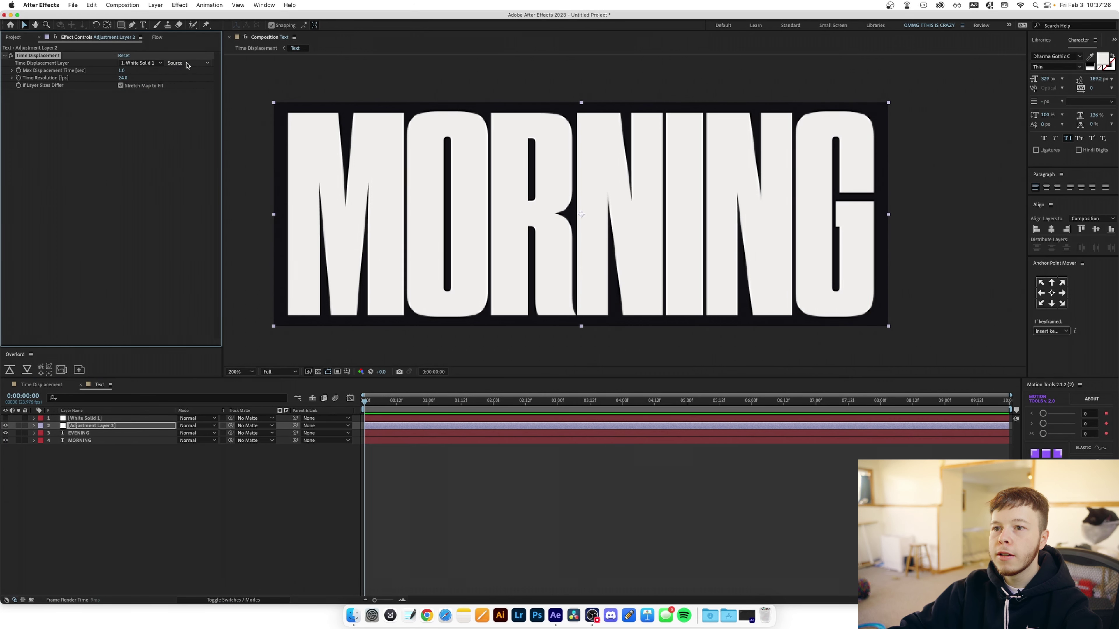
click(188, 64)
click(194, 91)
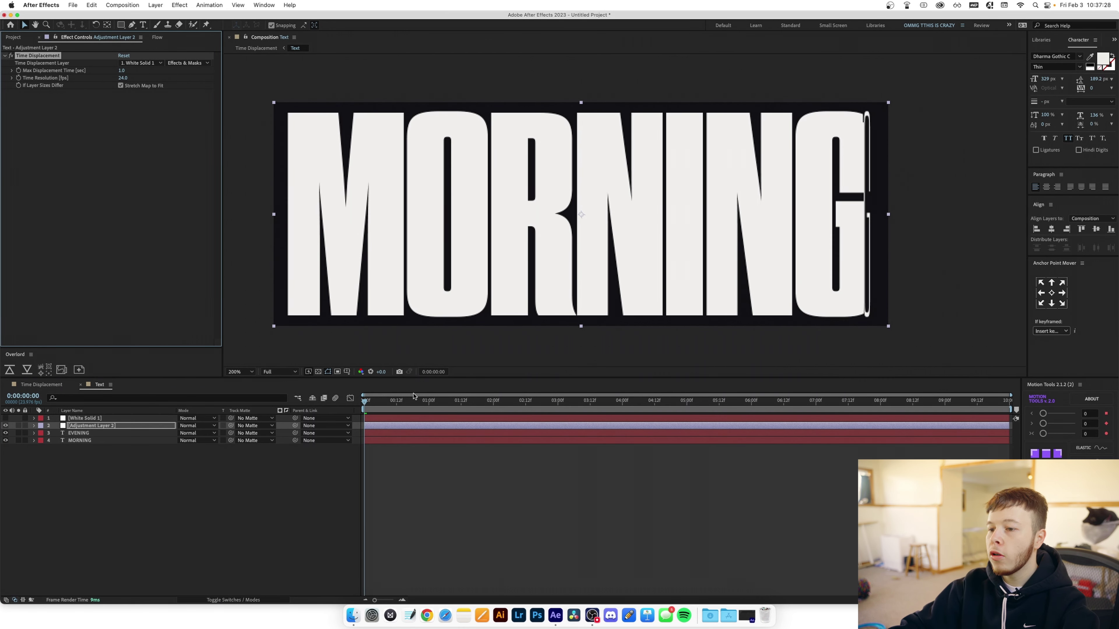
key(space)
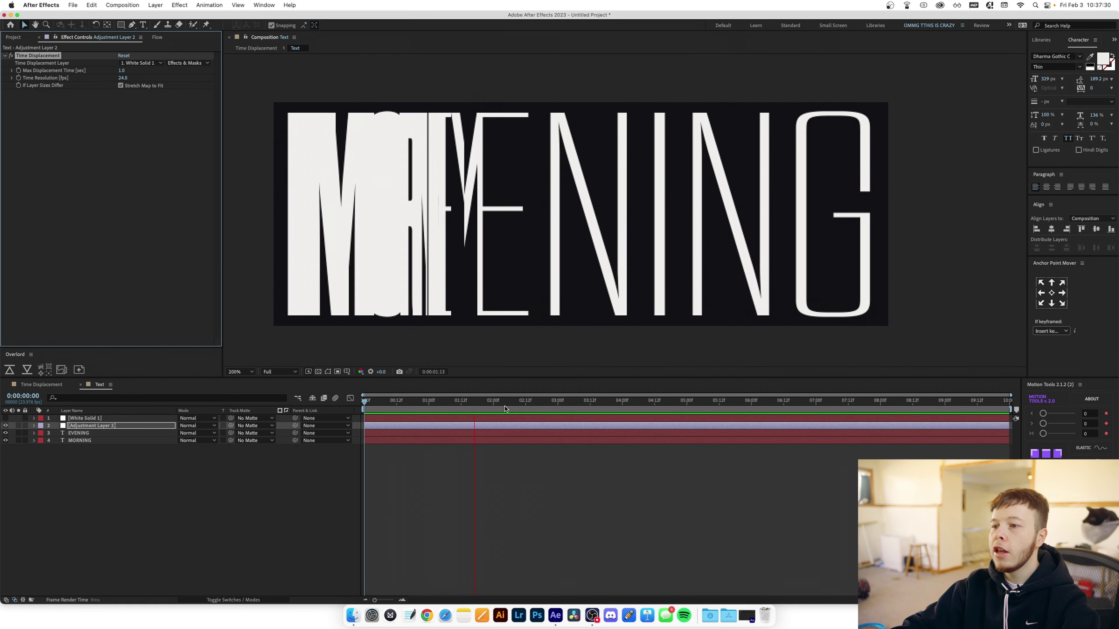
click(400, 402)
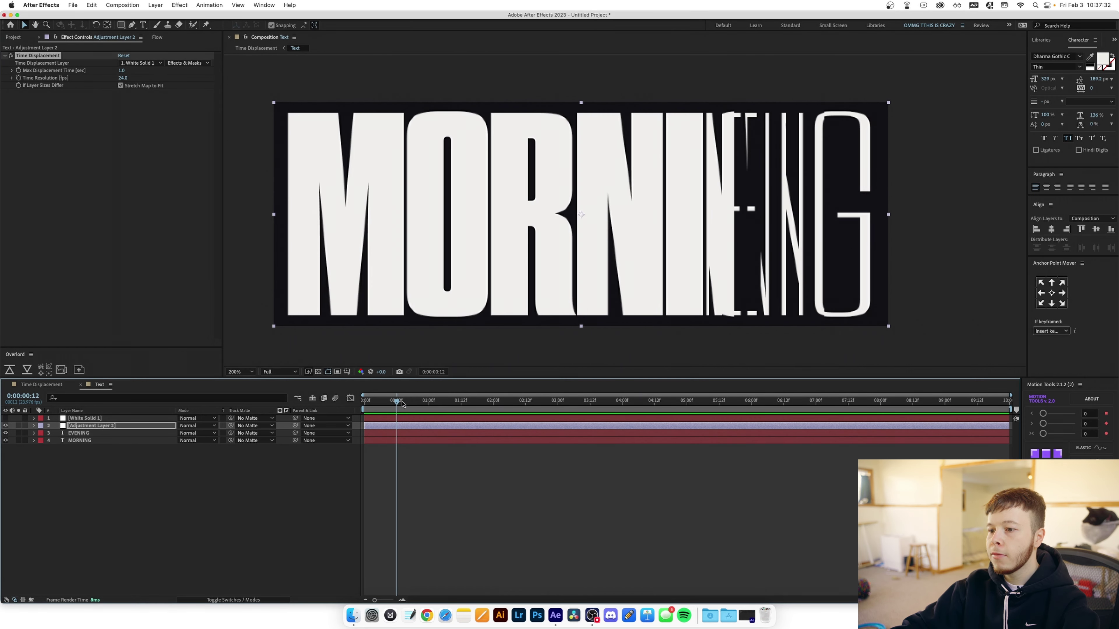
drag(419, 404, 455, 406)
Reposition the Gradient Ramp start and end points diagonally and preview the glitch
click(113, 418)
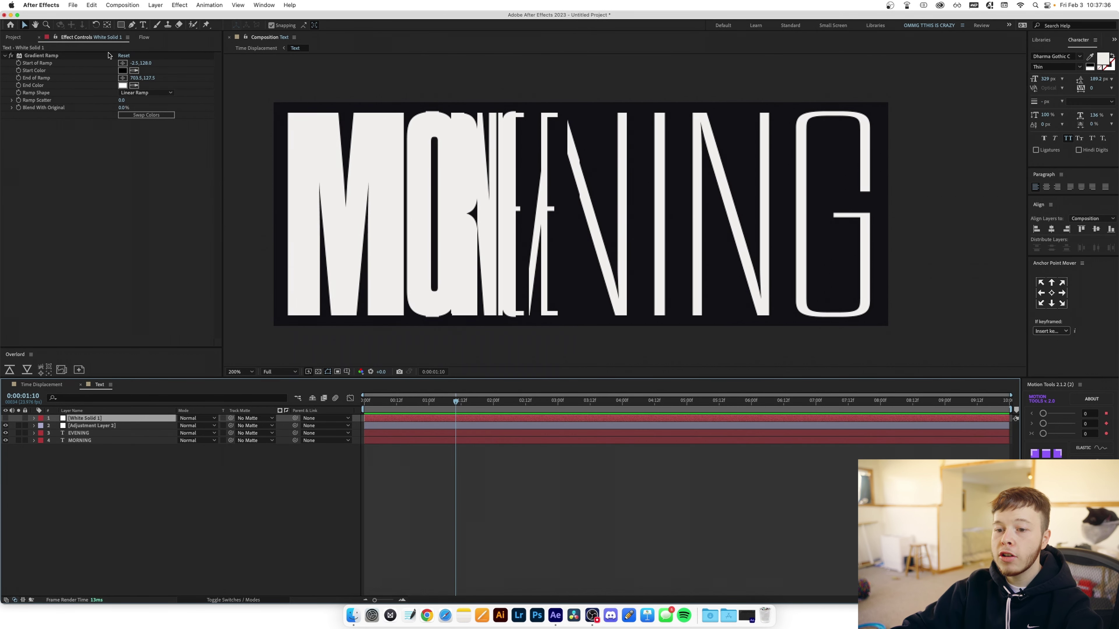
click(123, 62)
click(351, 321)
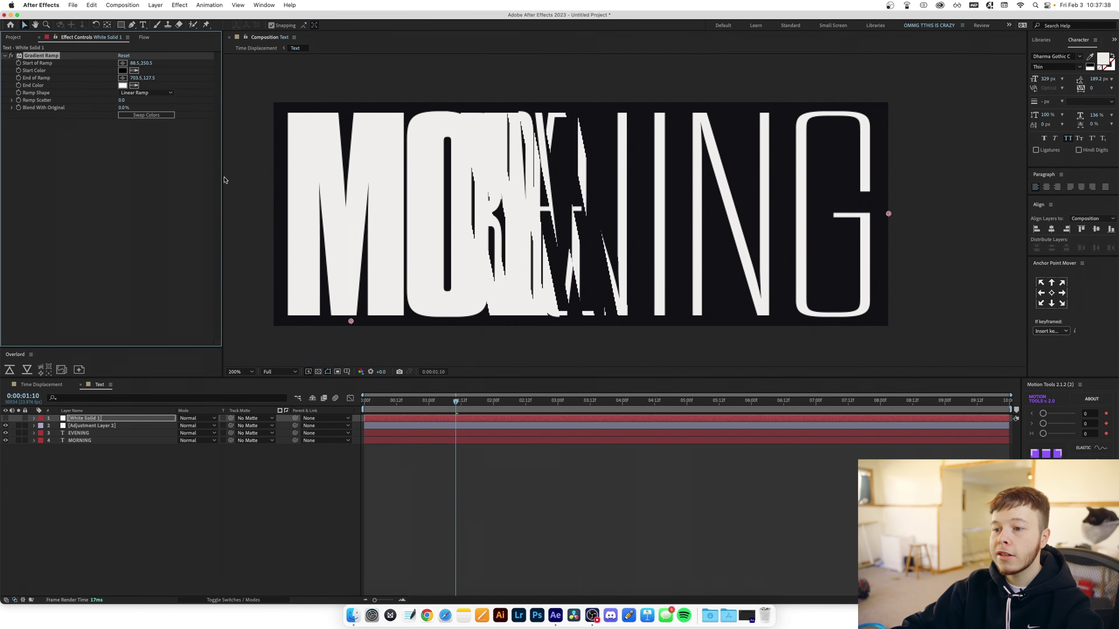
click(123, 78)
click(665, 95)
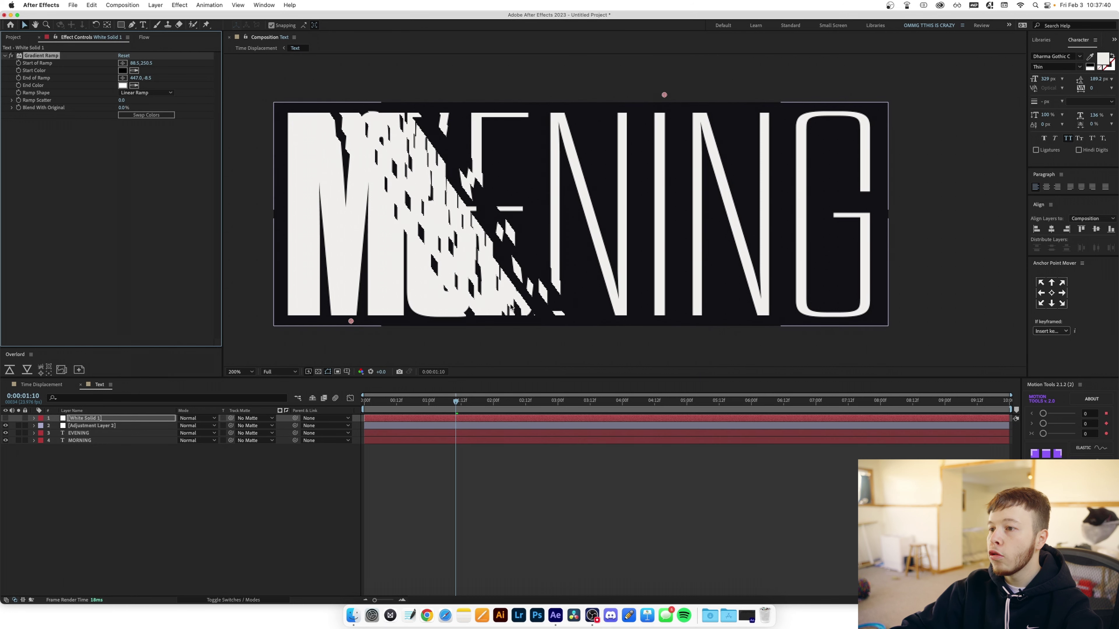
key(space)
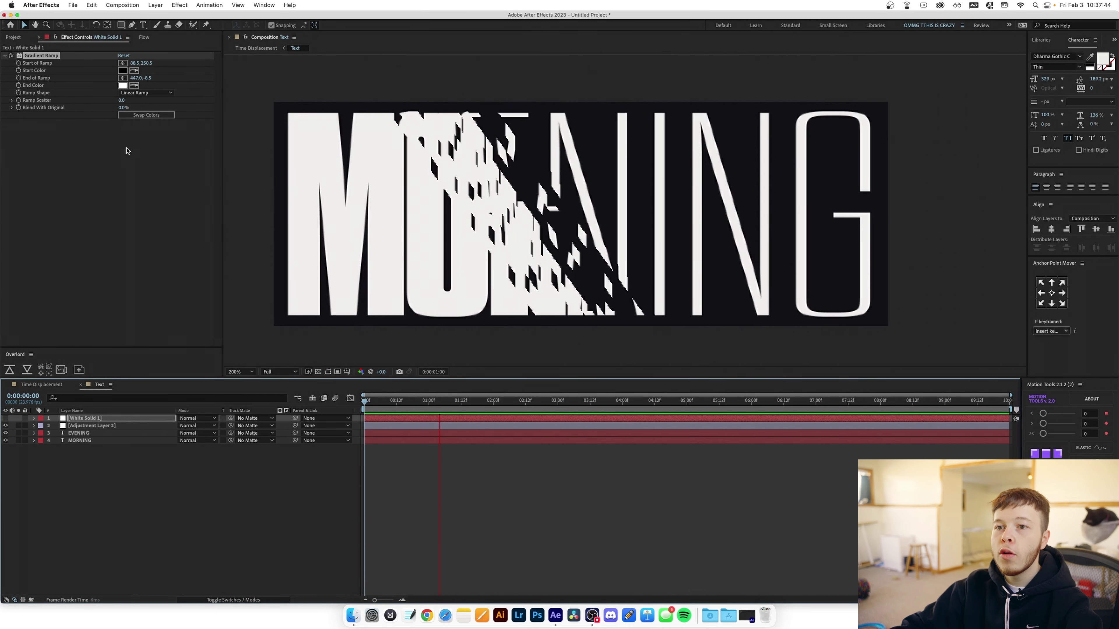
Try a 0.2 s Max Displacement Time, preview it, then undo back to 1.0
click(78, 426)
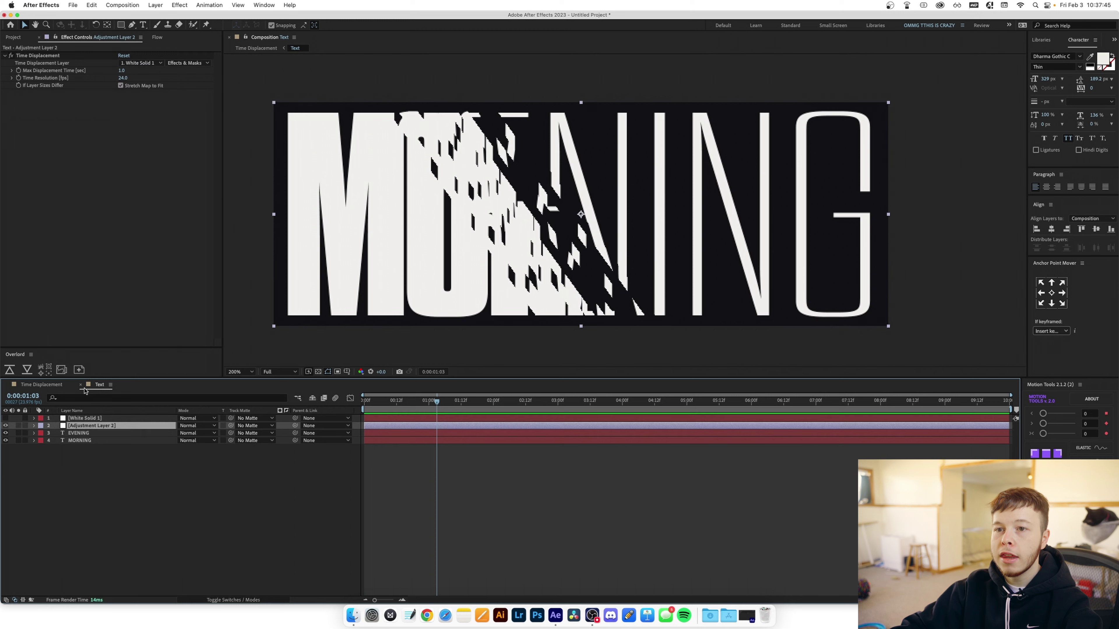
click(121, 70)
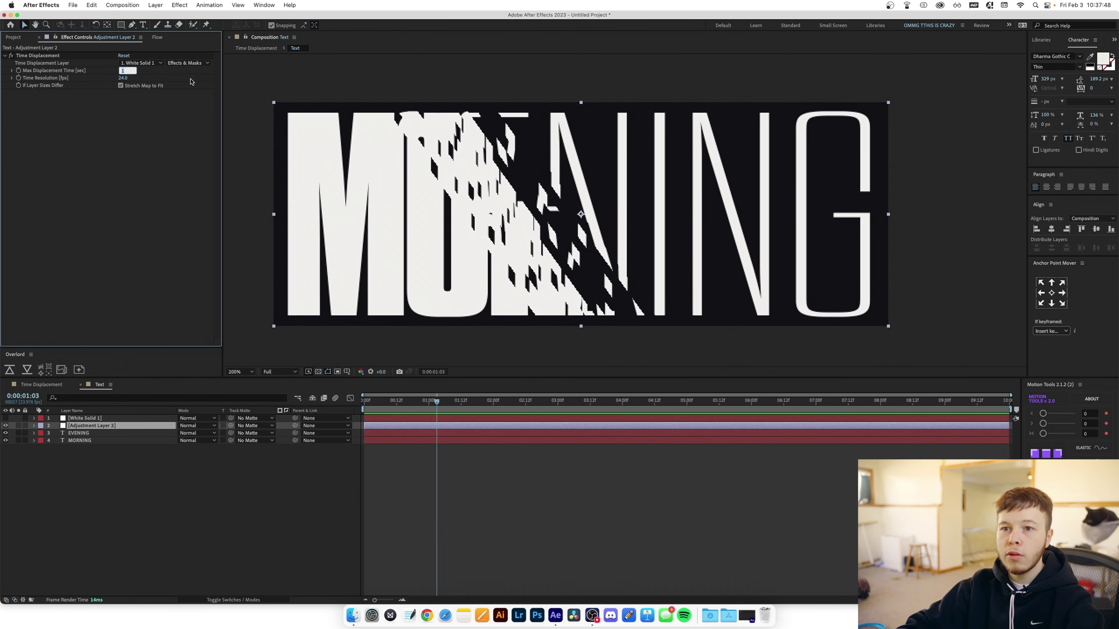
text(0.2)
key(Return)
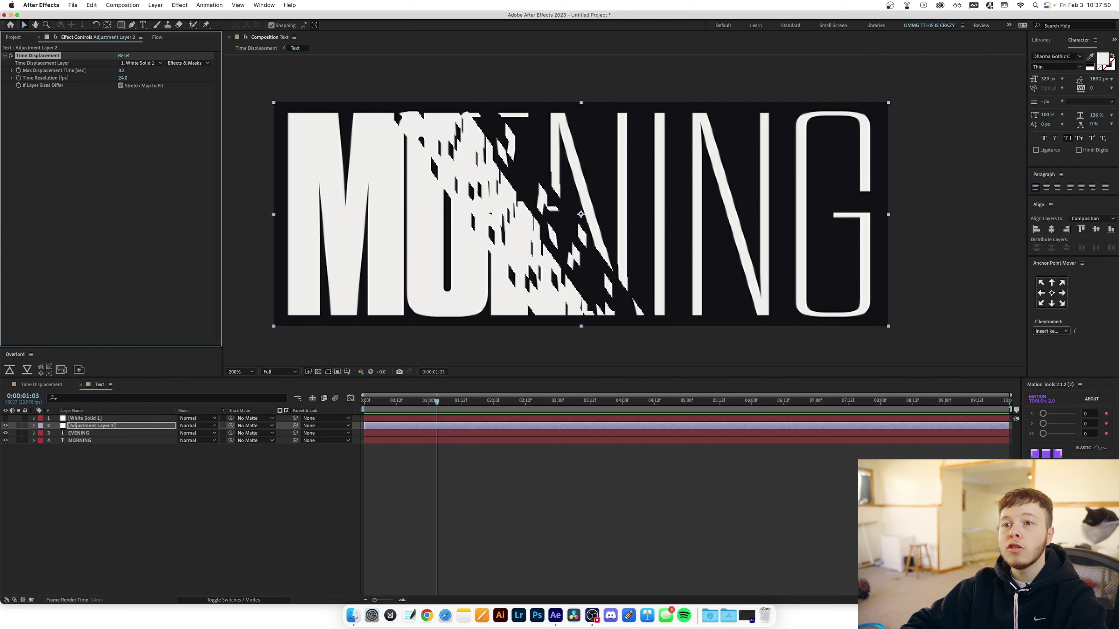
click(398, 401)
key(space)
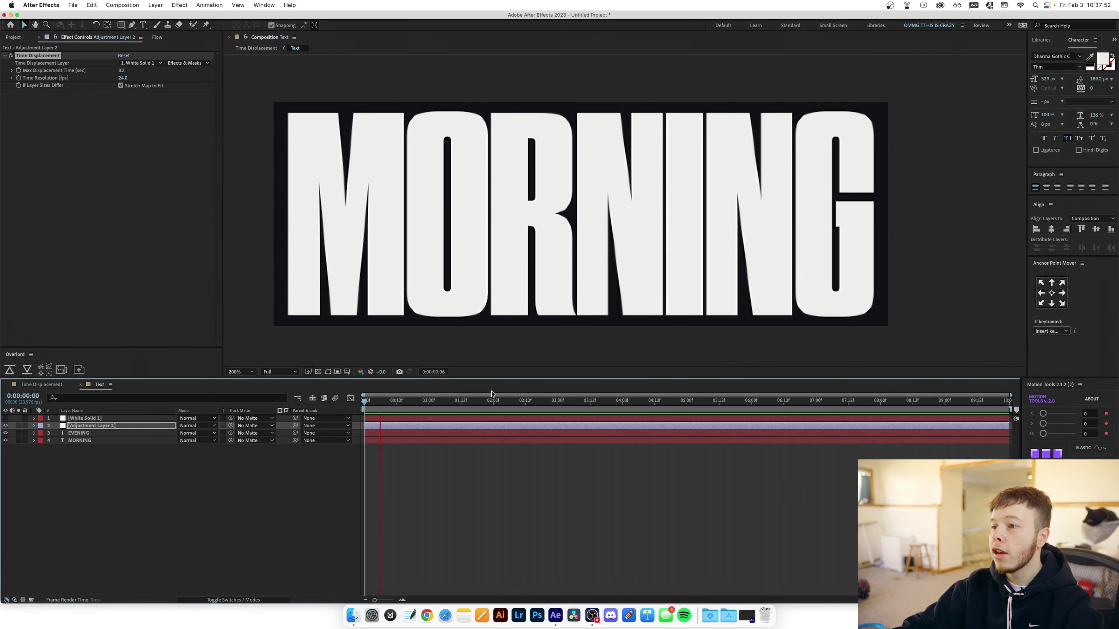
key(super+z)
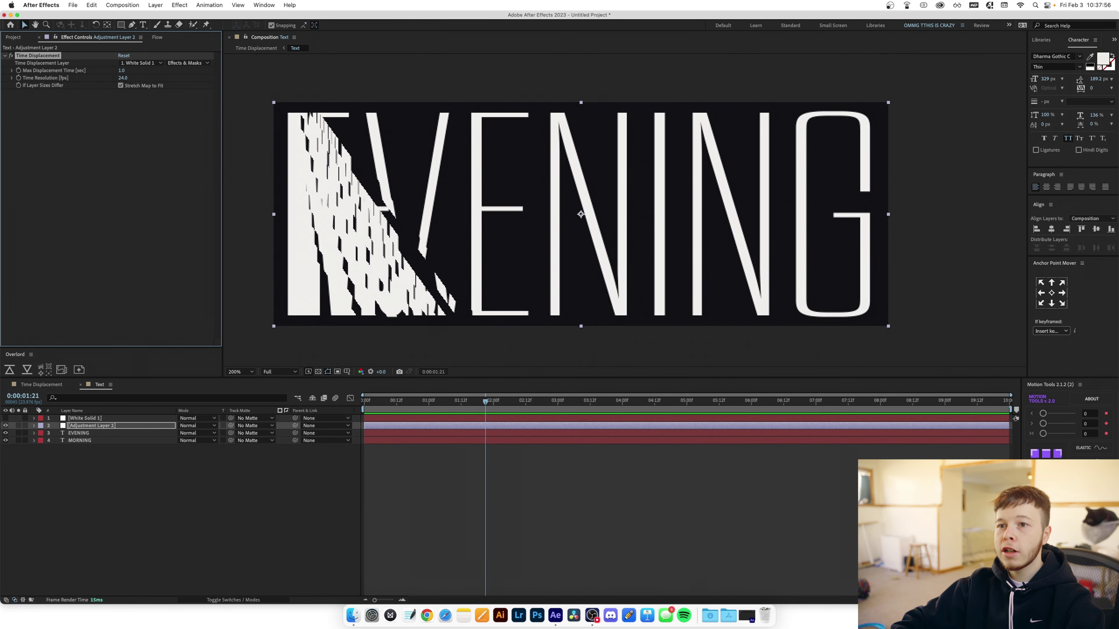
Add Noise HLS Auto to White Solid 1 with Grain noise, 10% lightness and 0.4 grain size
click(73, 419)
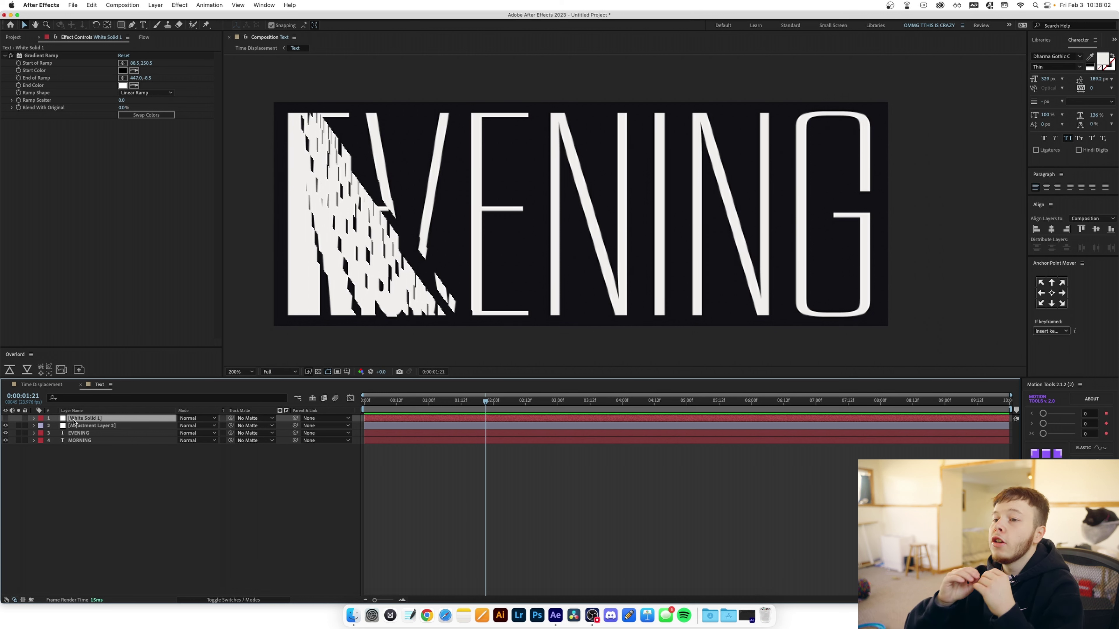
key(ctrl+space)
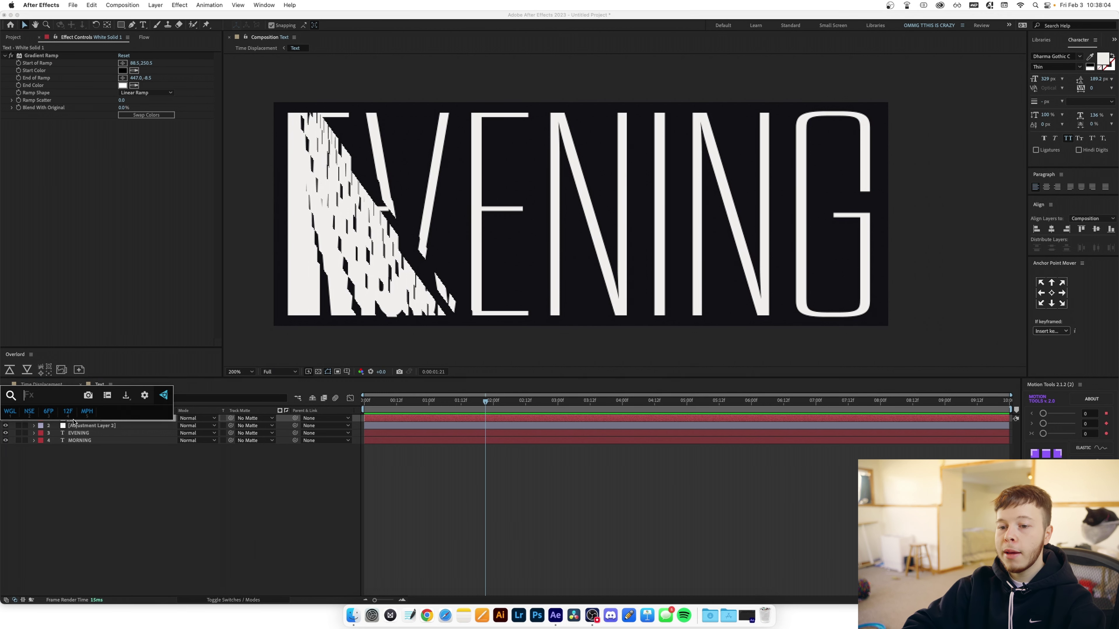
text(nois)
key(Return)
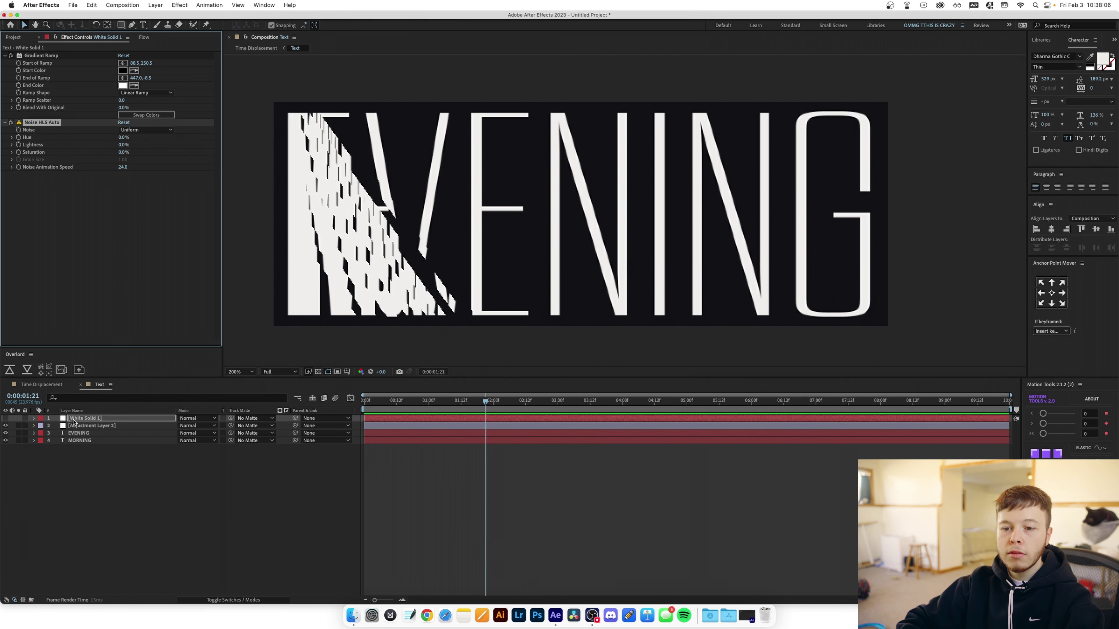
click(139, 130)
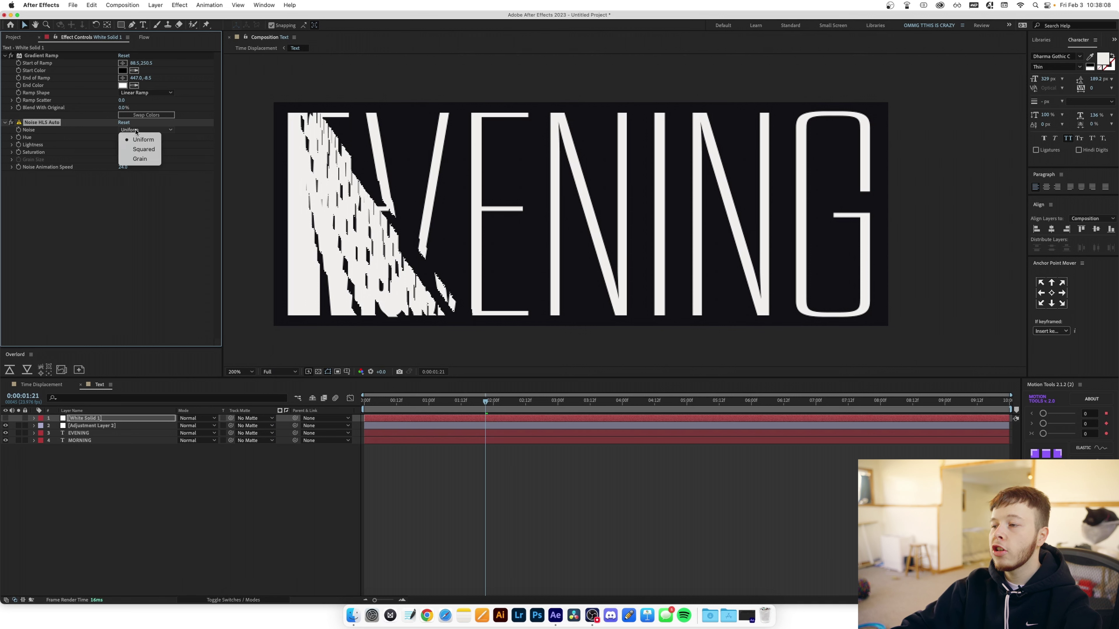
click(146, 159)
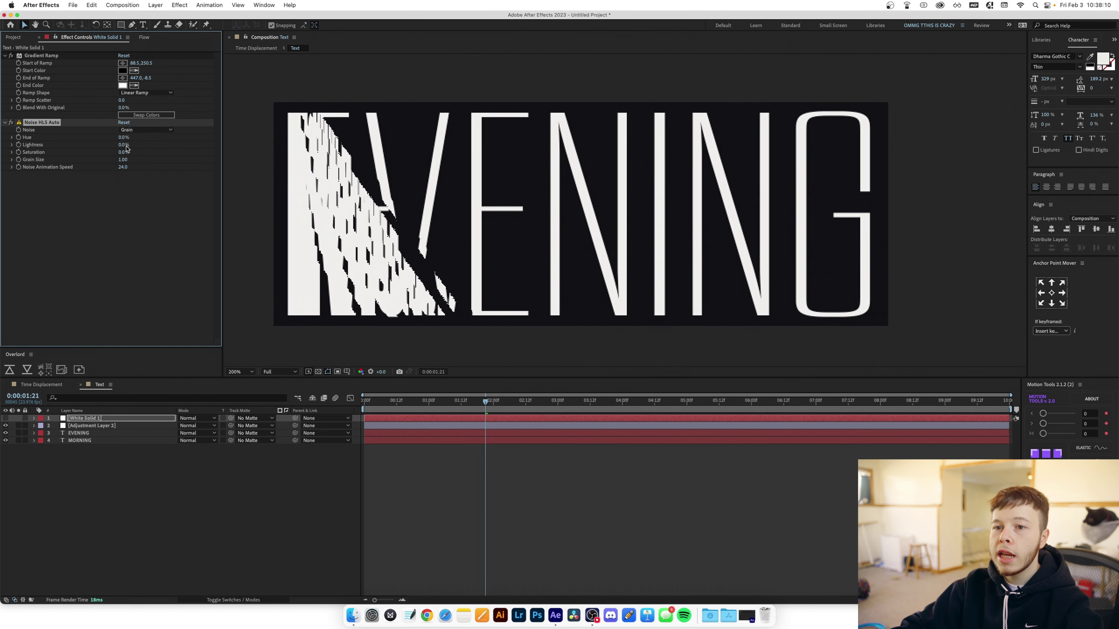
click(123, 145)
text(10)
key(Return)
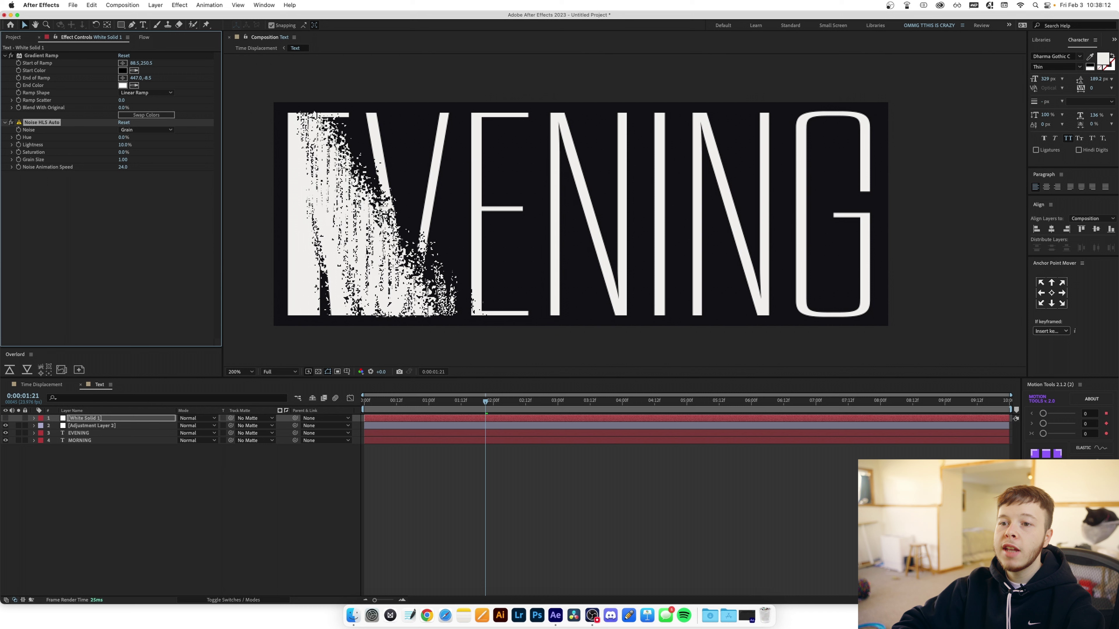
click(123, 160)
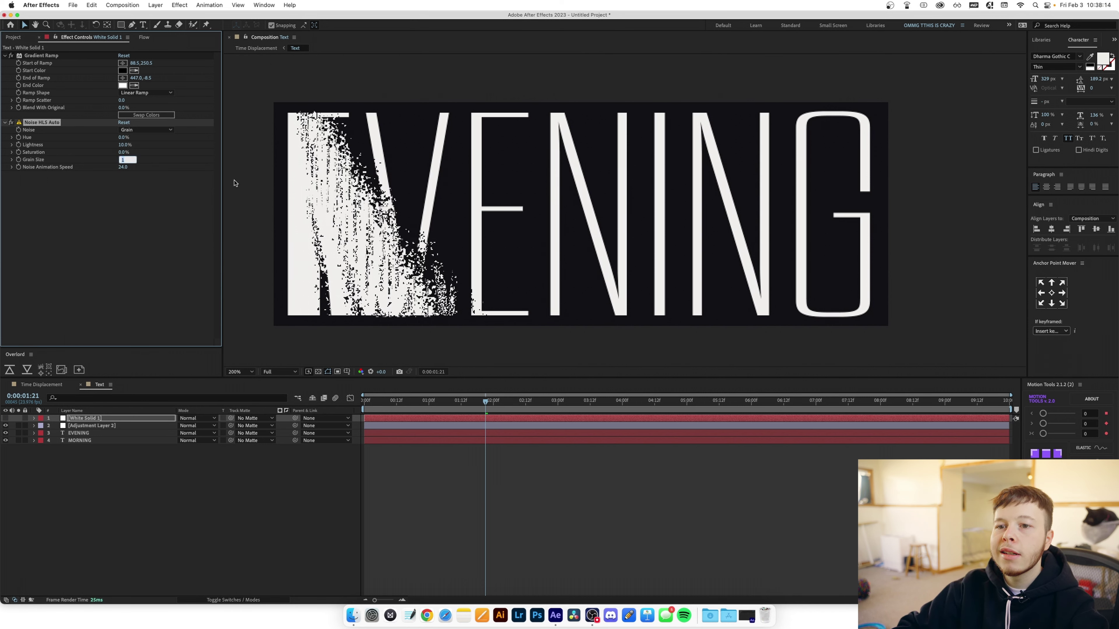
text(0.4)
key(Return)
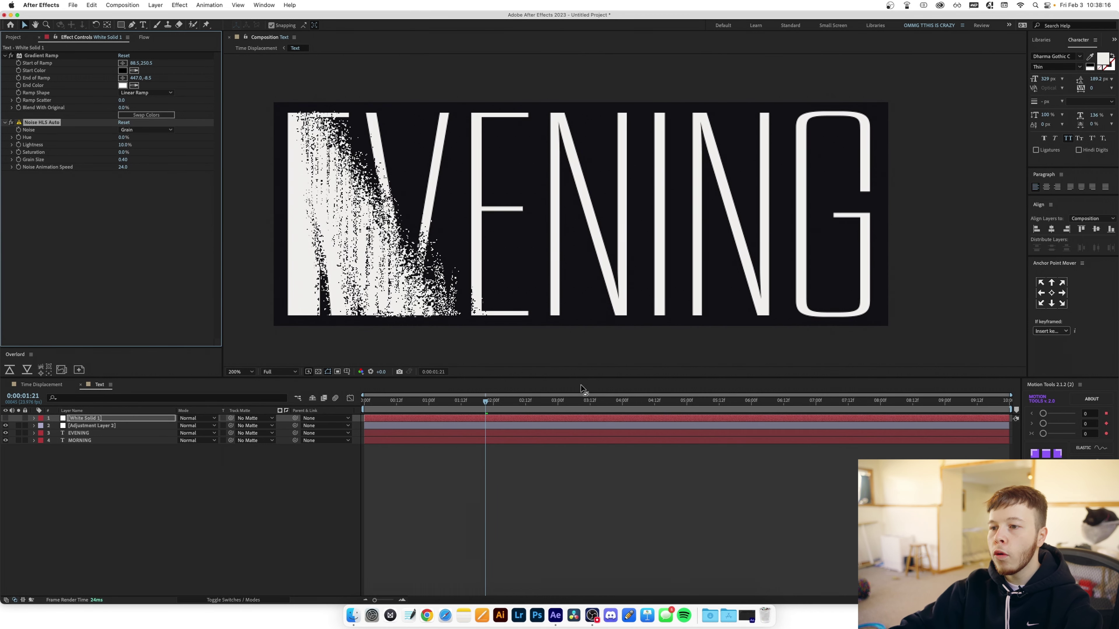
Check and re-hide the grainy solid, set Max Displacement Time to 0.3 s, and preview
click(581, 390)
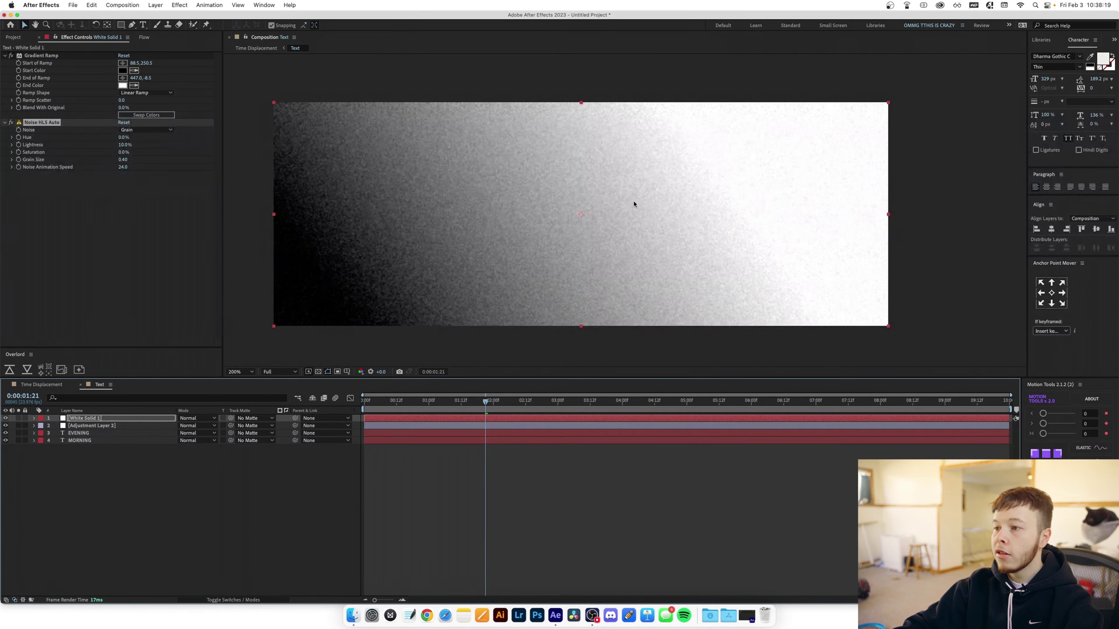
click(5, 418)
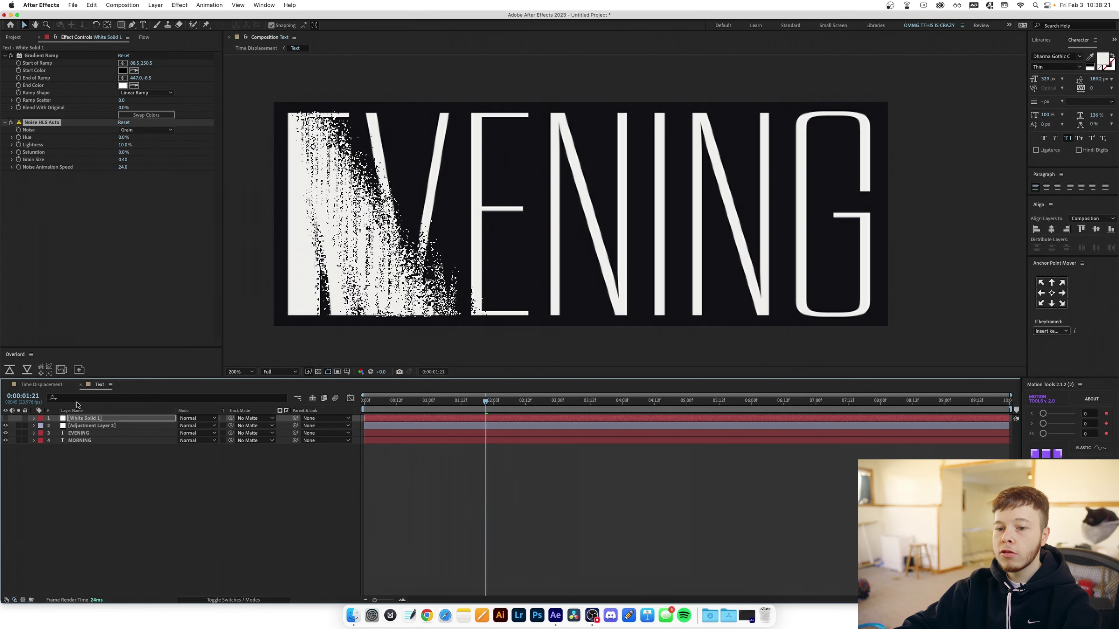
key(Page_Up)
key(Page_Up)
key(Page_Up)
key(Page_Up)
key(Page_Up)
key(Page_Up)
key(Page_Up)
key(Page_Up)
key(Page_Up)
key(Page_Up)
key(Page_Up)
key(Page_Up)
key(Page_Up)
key(Page_Up)
key(Page_Up)
key(Page_Up)
key(Page_Up)
key(Page_Up)
key(Page_Up)
key(Page_Up)
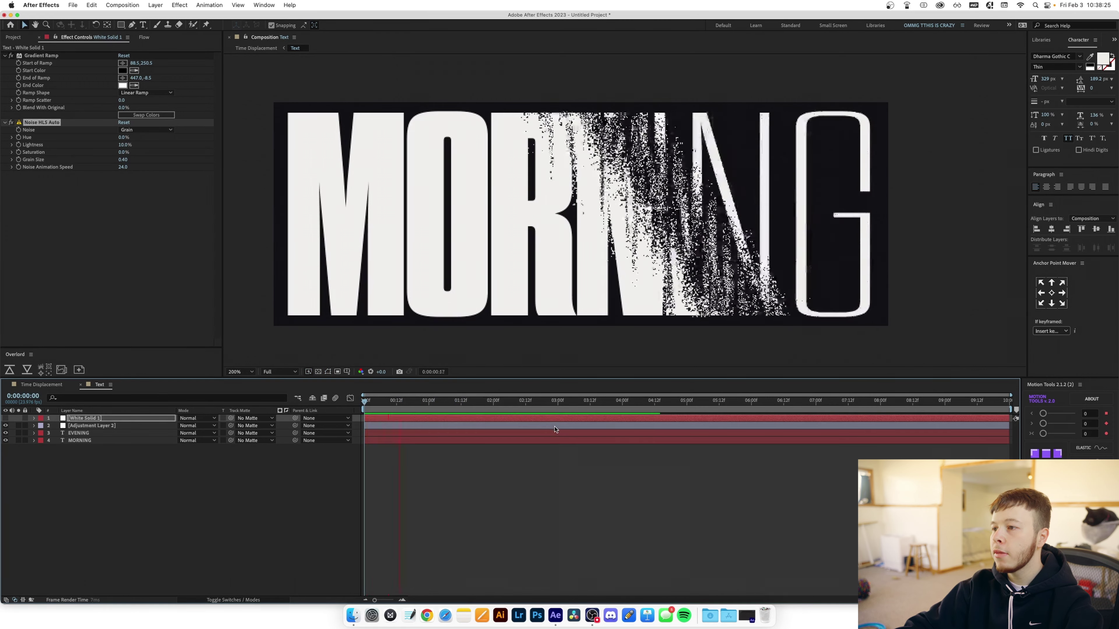
click(121, 70)
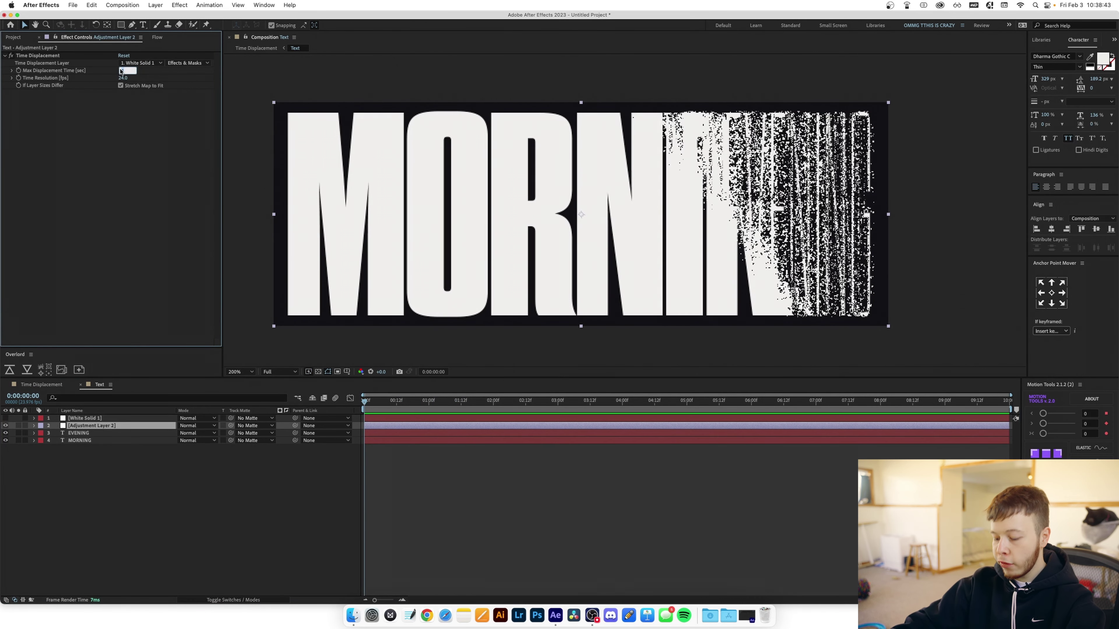
text(0.3)
key(Return)
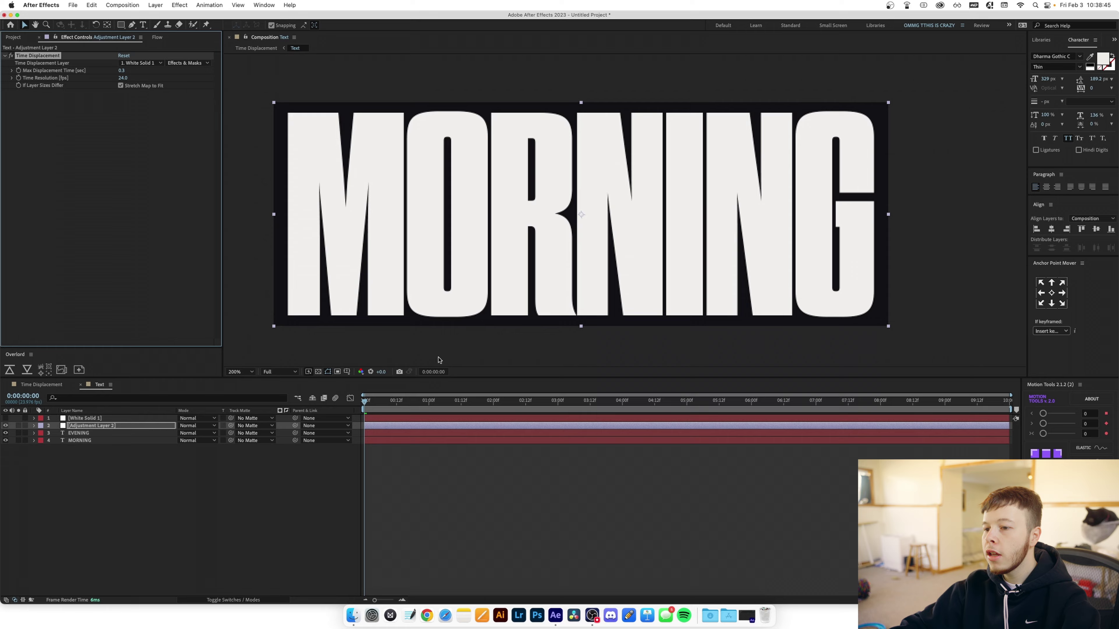
key(space)
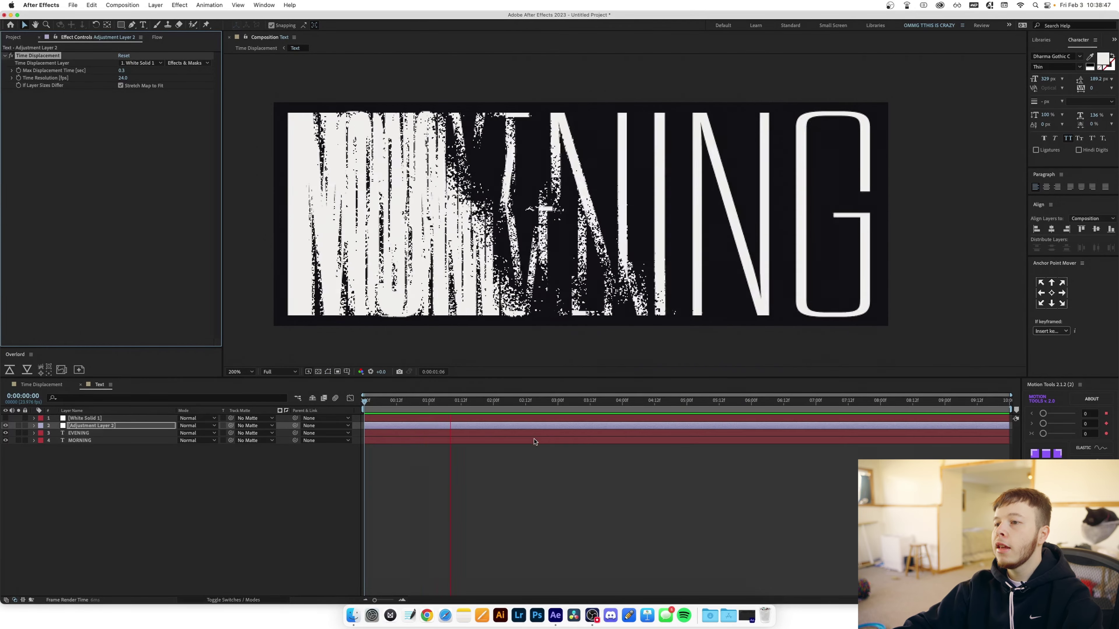
key(space)
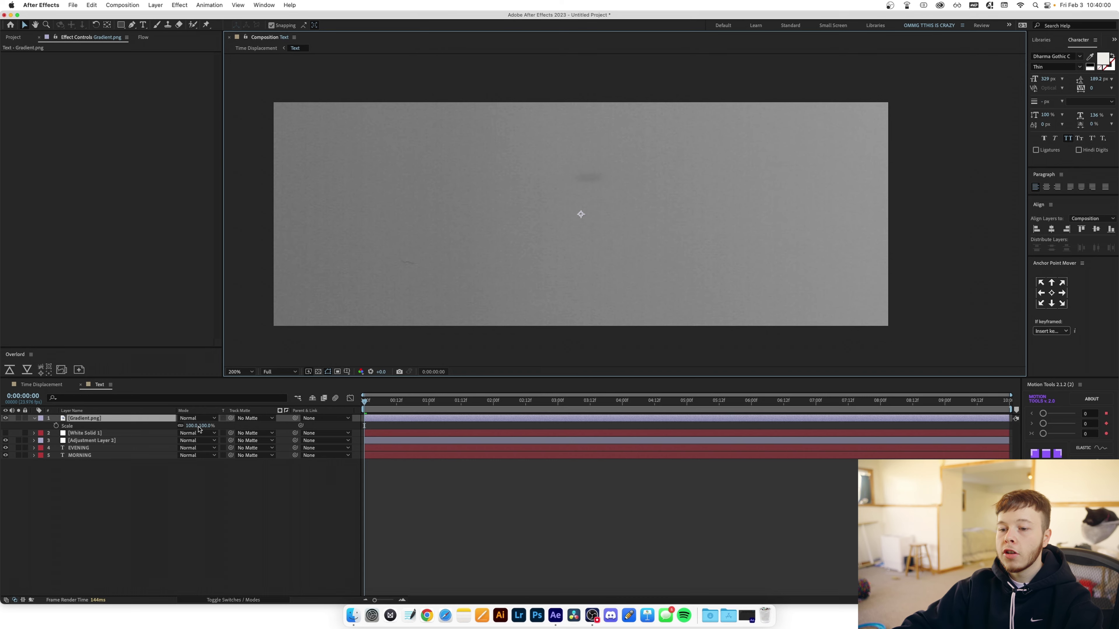
Scale Gradient.png up to 27% and zoom the viewer to check its coverage
key(s)
drag(153, 429, 160, 429)
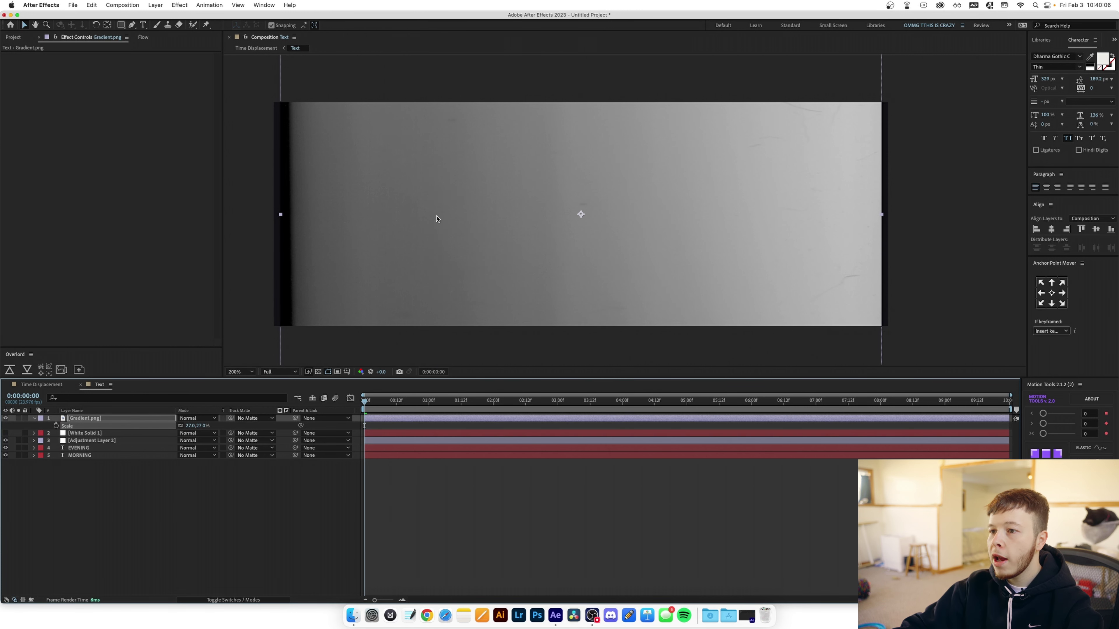
key(period)
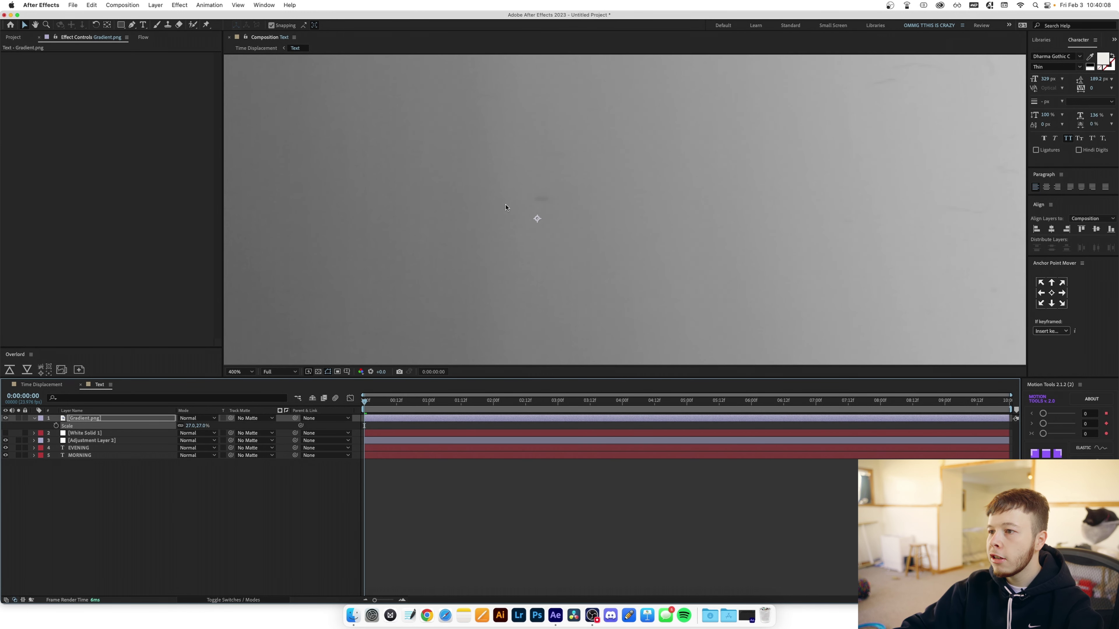
key(comma)
key(comma)
key(period)
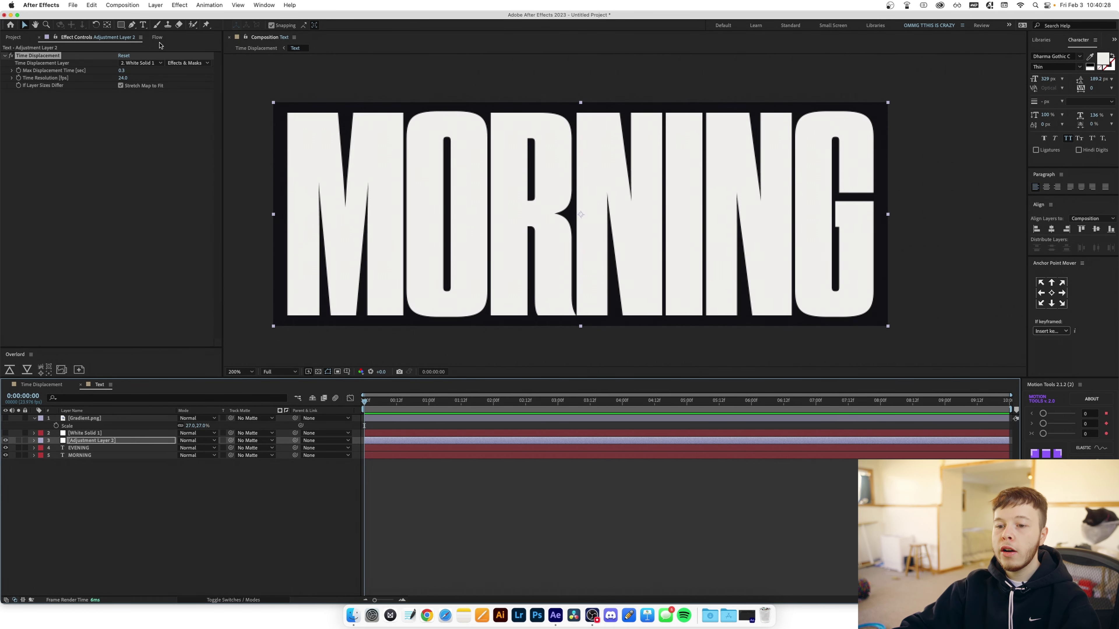
Use Gradient.png as the Time Displacement map layer and raise Max Displacement Time to 1.0 s
click(145, 63)
click(137, 75)
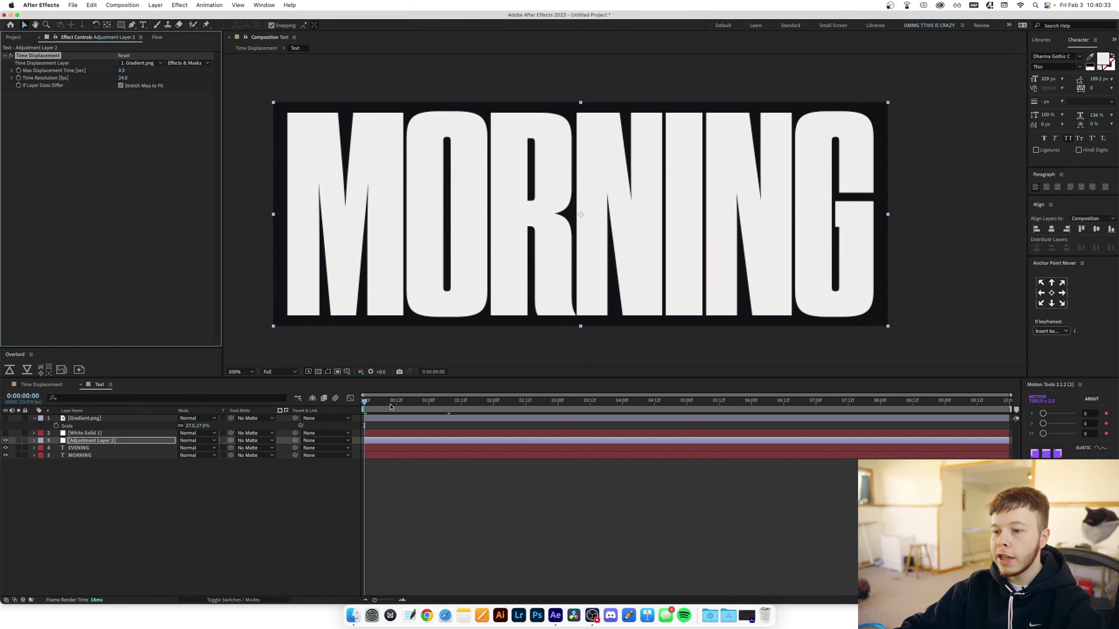
drag(391, 406, 449, 404)
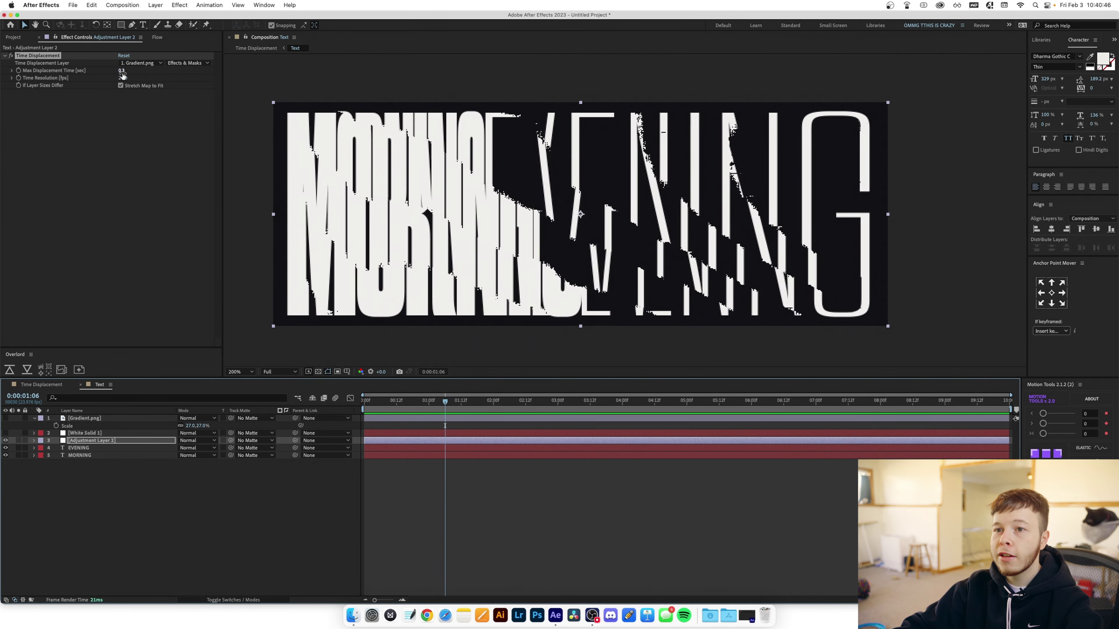
drag(122, 72, 153, 76)
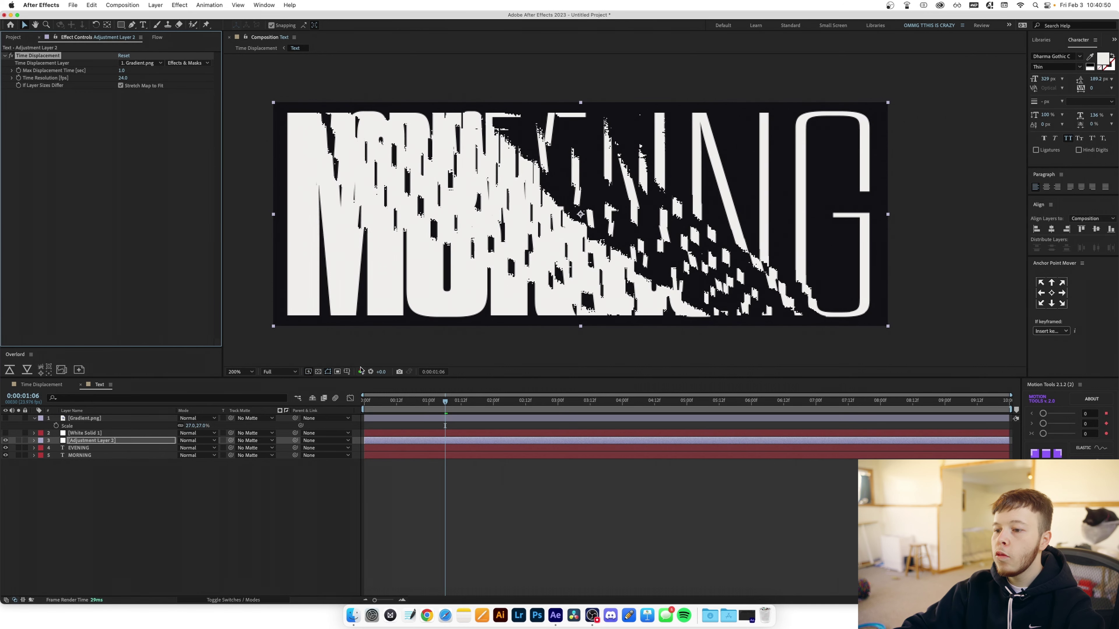
Preview the MORNING-to-EVENING displacement from the start, then return to the Time Displacement composition
key(Home)
key(space)
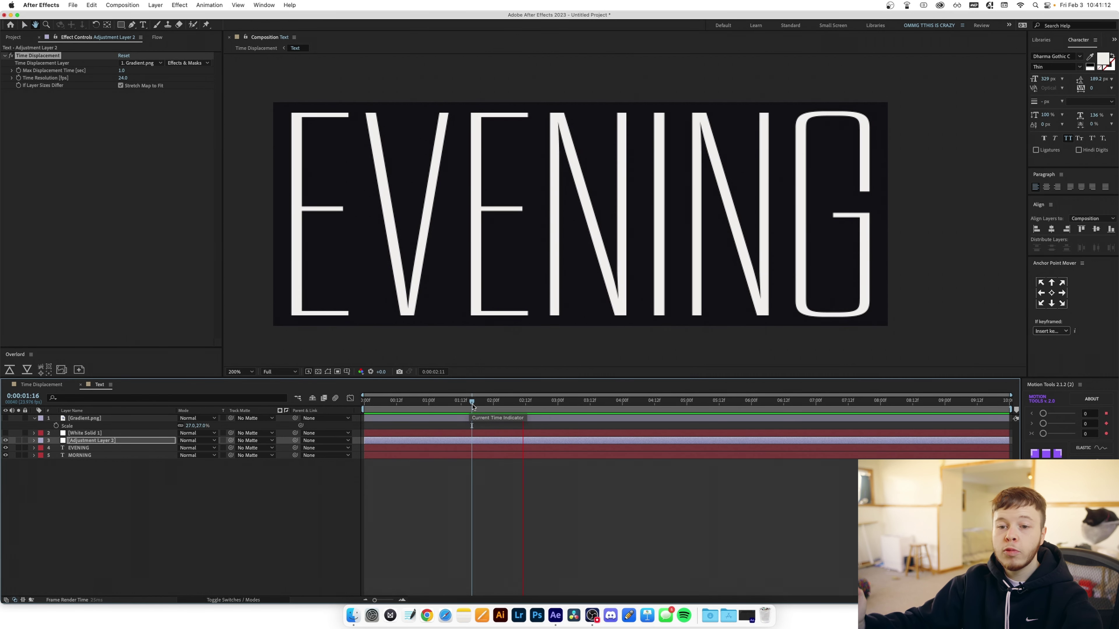
key(space)
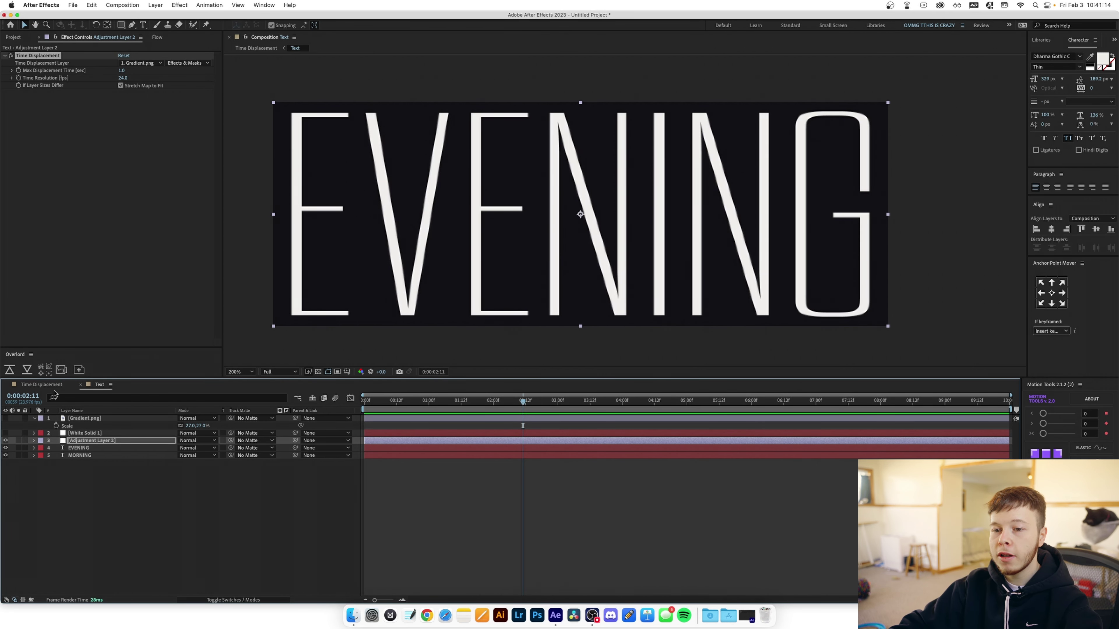
click(52, 387)
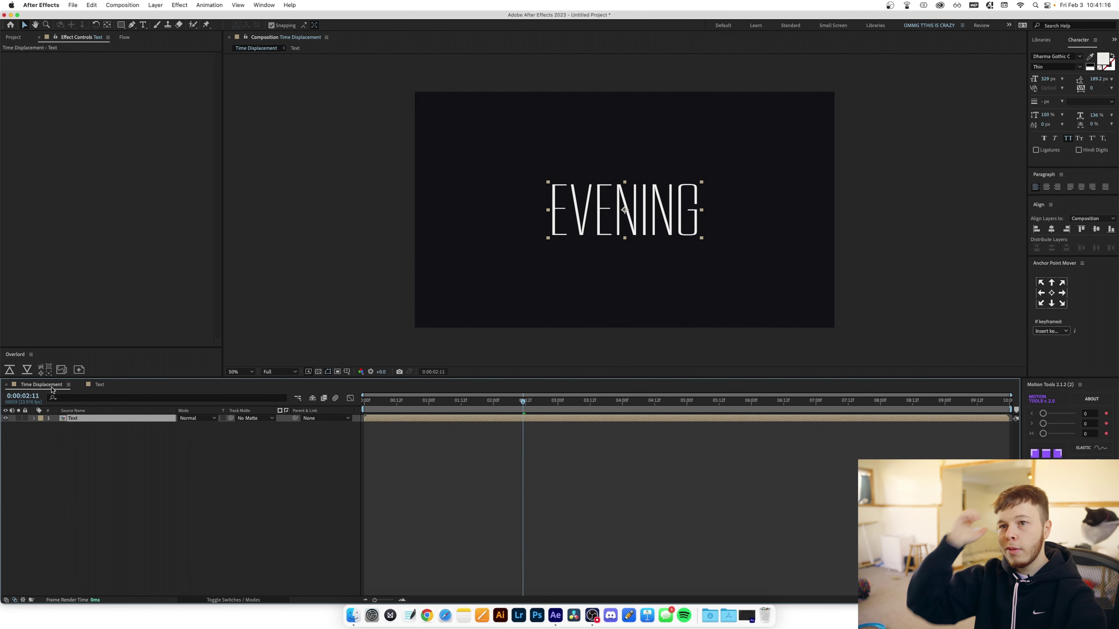
key(Home)
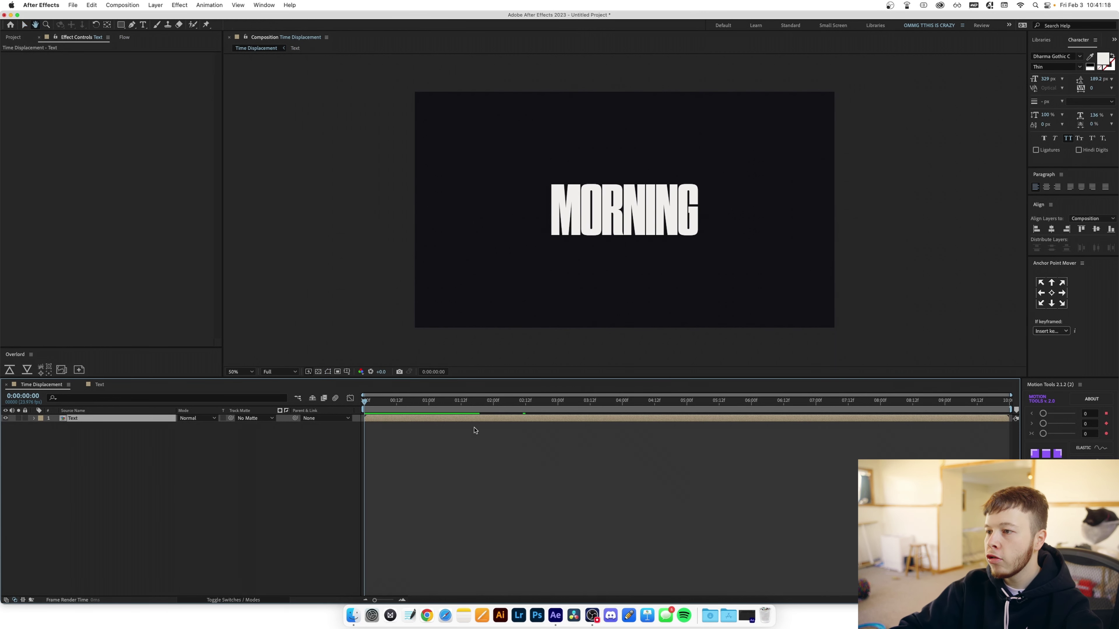
key(space)
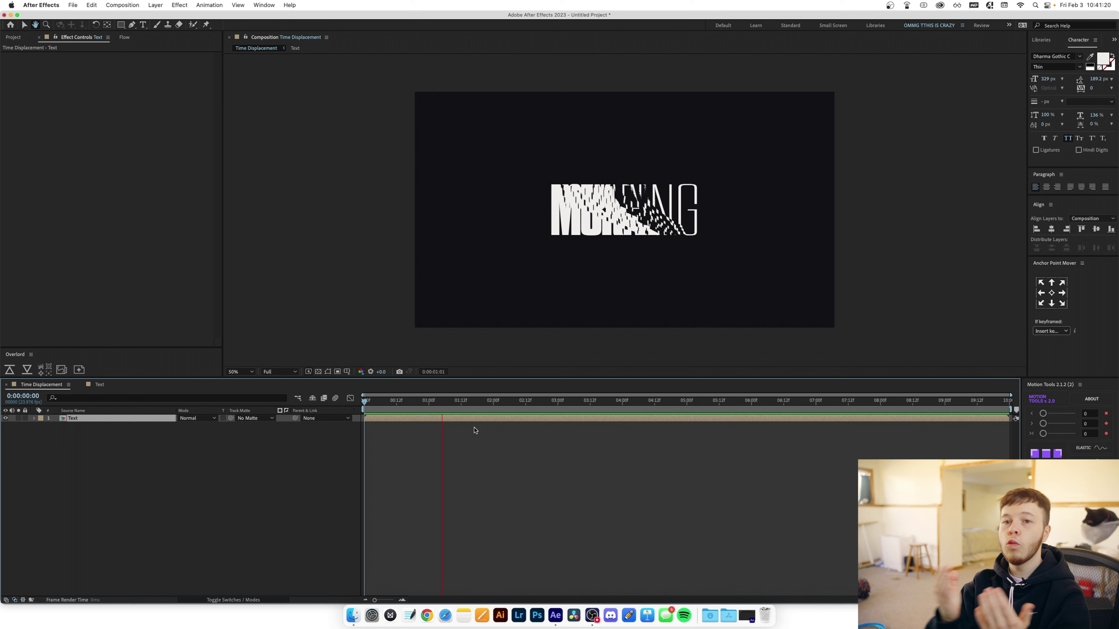
key(space)
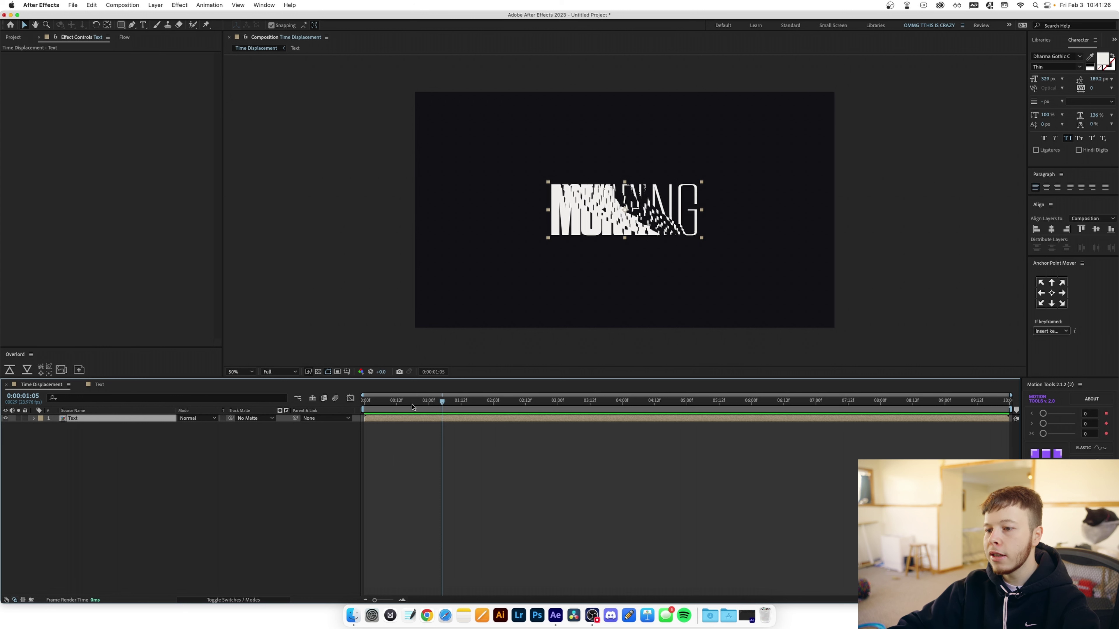
Keyframe Text layer Scale from 100% at 0:00:00:12 to about 38% at 0:00:02:06, with Easy Ease on both
key(s)
mouse_move(434, 402)
mouse_down()
mouse_move(329, 403)
mouse_move(498, 402)
mouse_up()
click(56, 426)
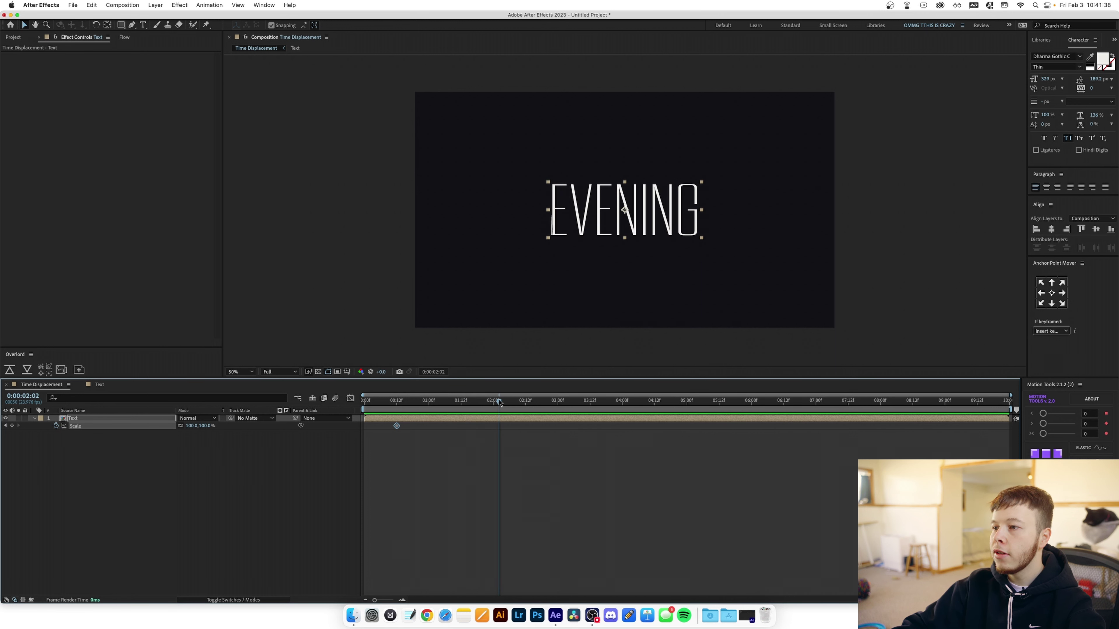
drag(190, 426, 184, 427)
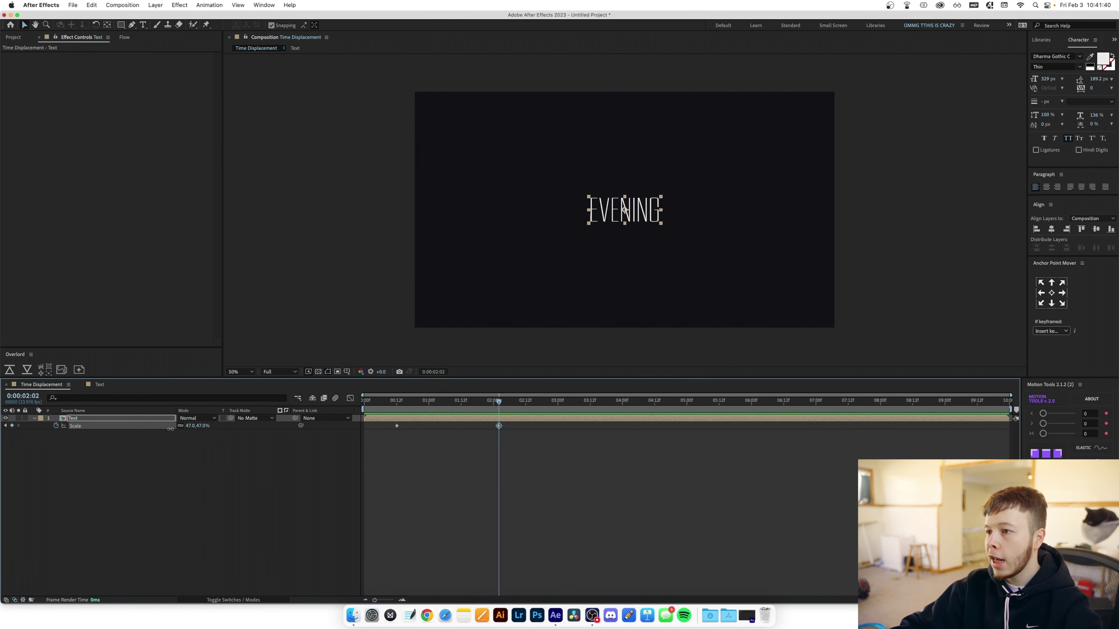
drag(436, 401, 374, 405)
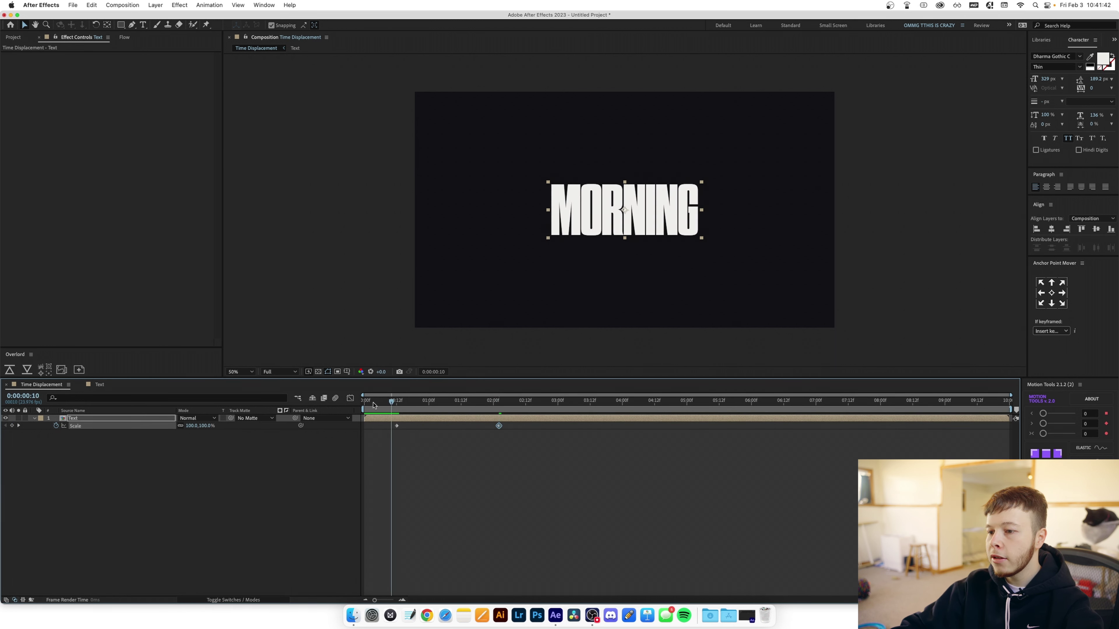
key(space)
key(space)
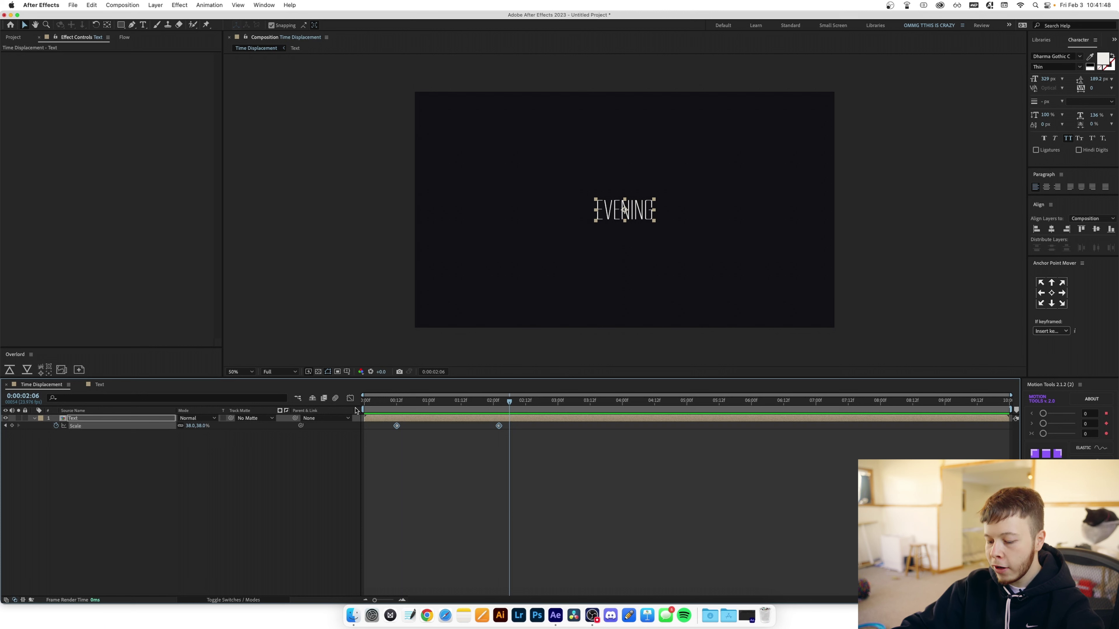
key(F9)
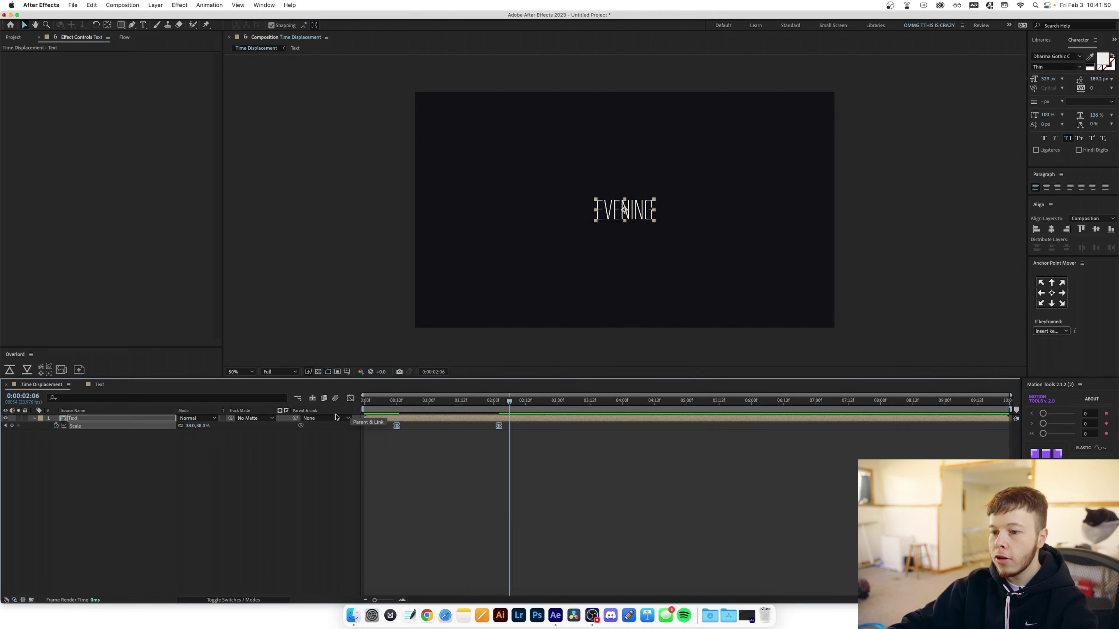
In the Graph Editor, stretch both Scale keyframes' ease handles outward for a hold then sharp dip
click(351, 398)
click(397, 427)
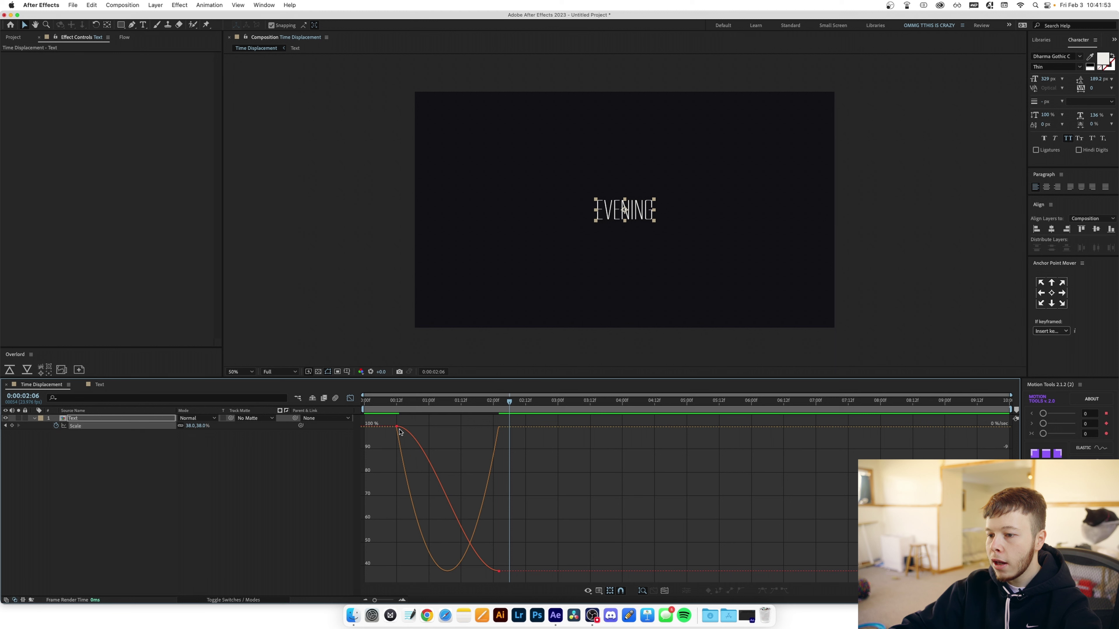
drag(430, 426, 499, 426)
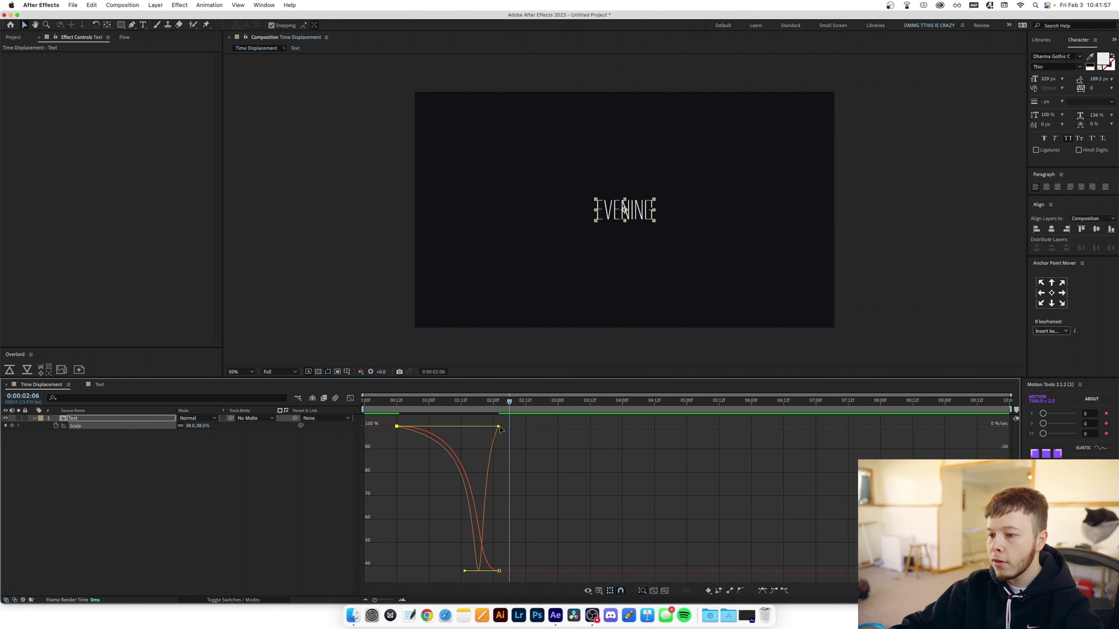
click(499, 571)
drag(465, 571, 382, 572)
click(592, 513)
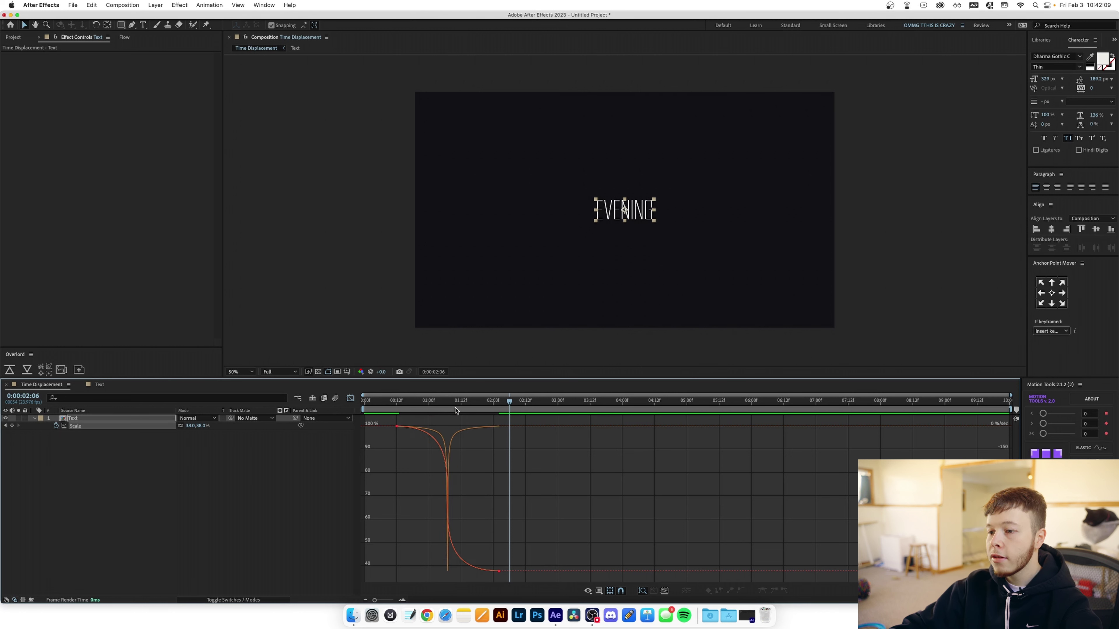
Return to the layer bars view and play the reshaped Scale animation from near the start
drag(441, 402, 410, 402)
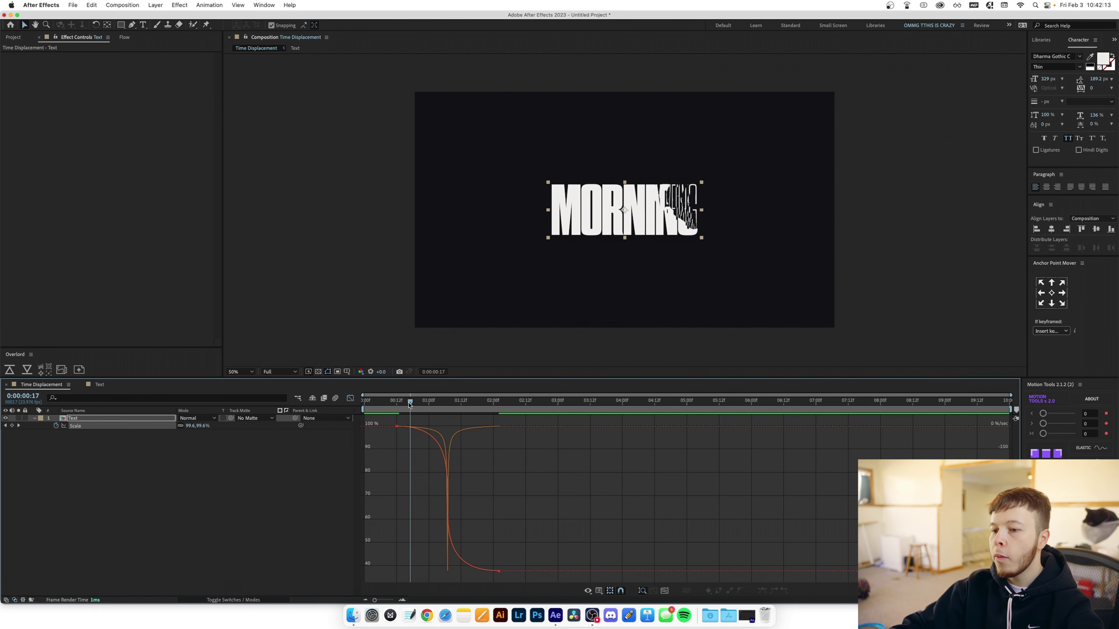
click(350, 398)
key(space)
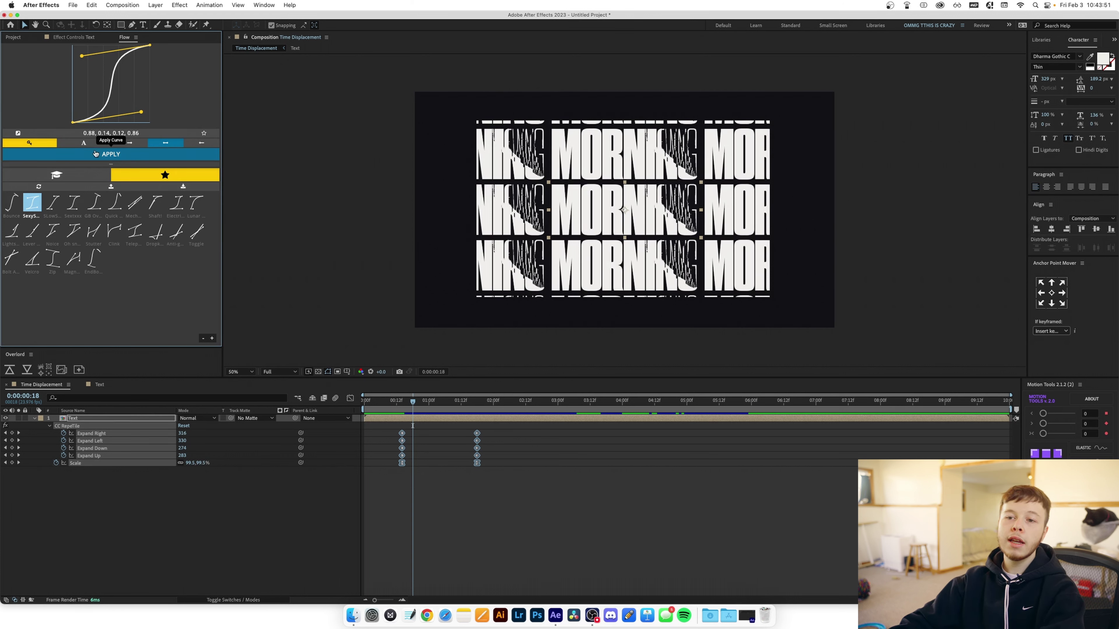
Apply Flow's SexySpeed ease (0.88, 0.14, 0.12, 0.86) to the selected keyframes and preview
drag(141, 111, 146, 90)
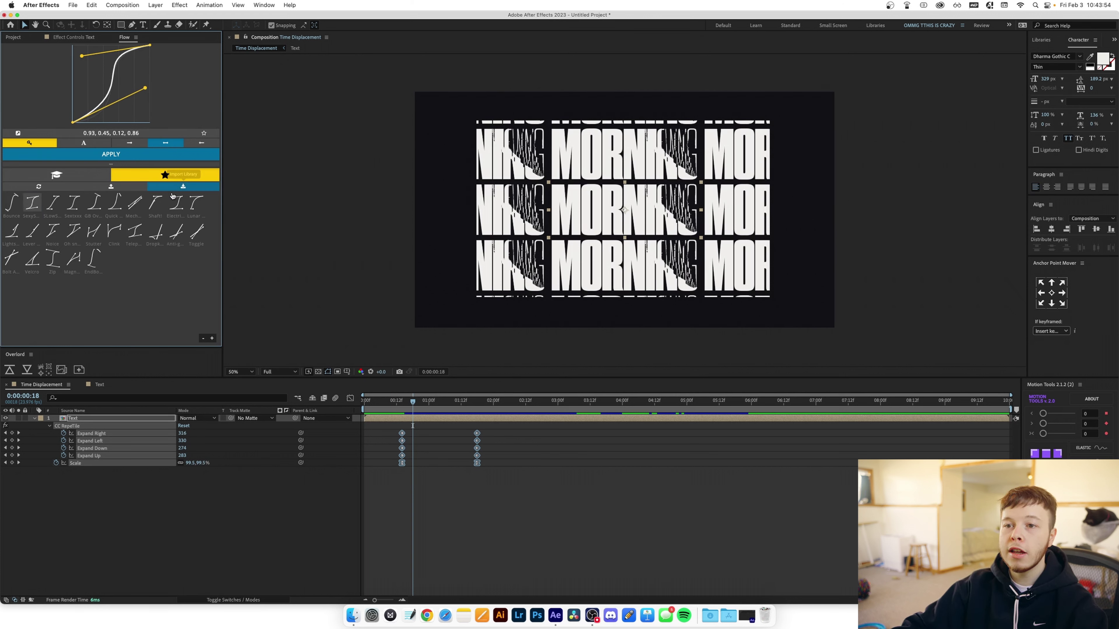
click(34, 204)
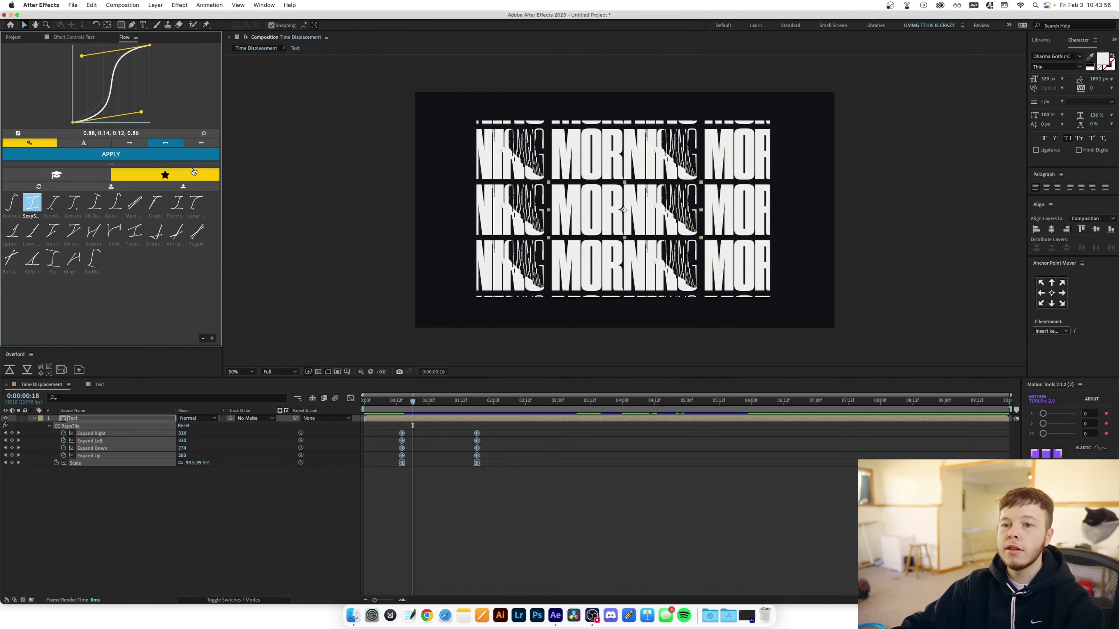
click(169, 159)
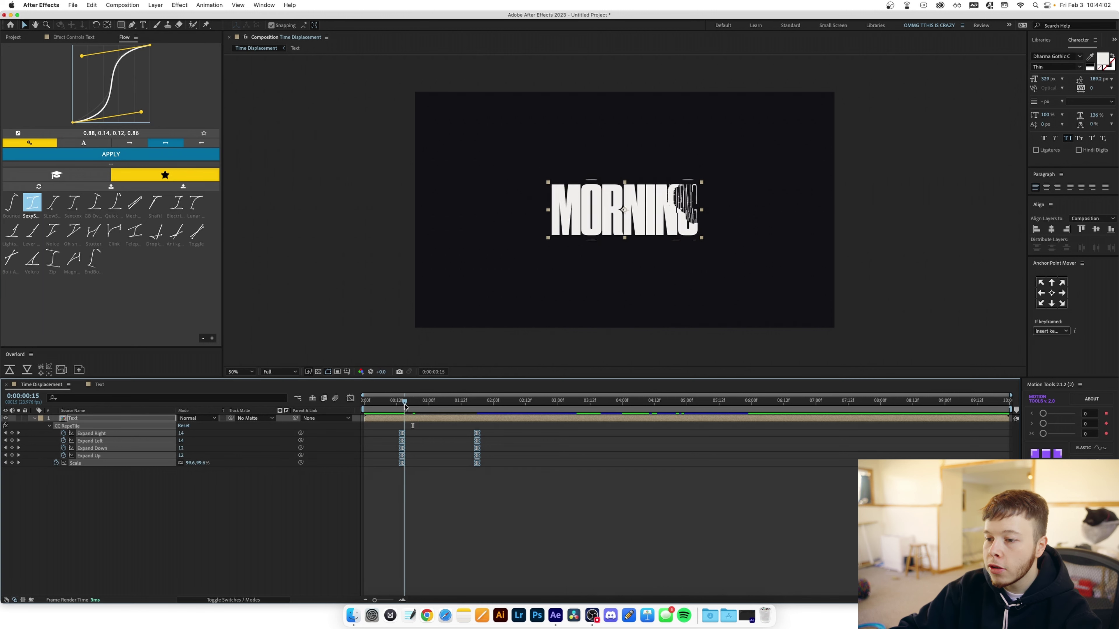
drag(413, 402, 375, 410)
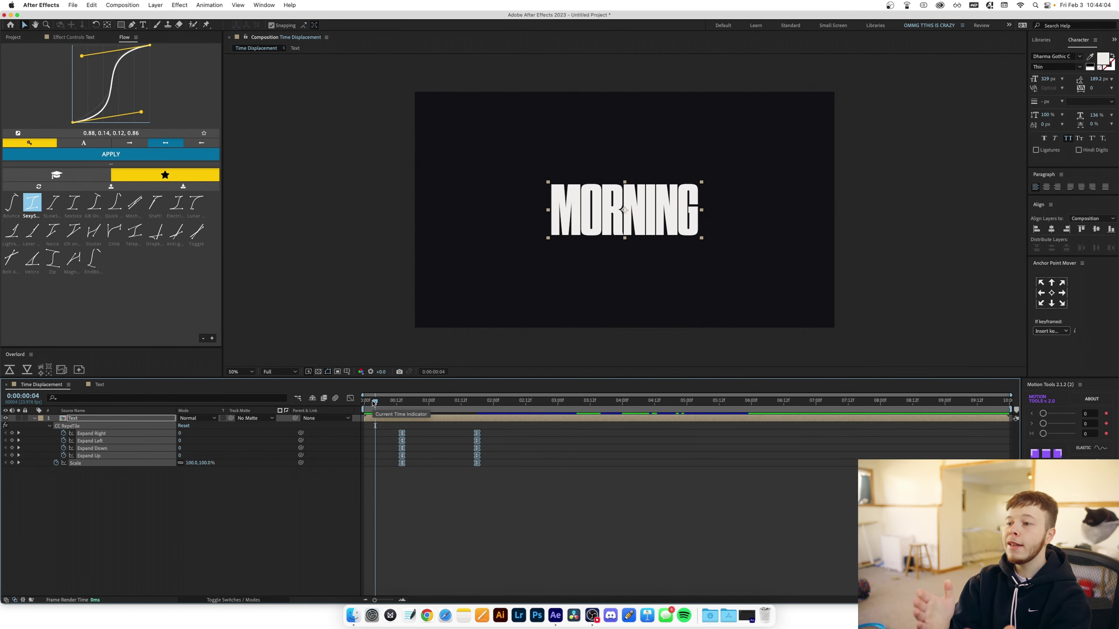
key(space)
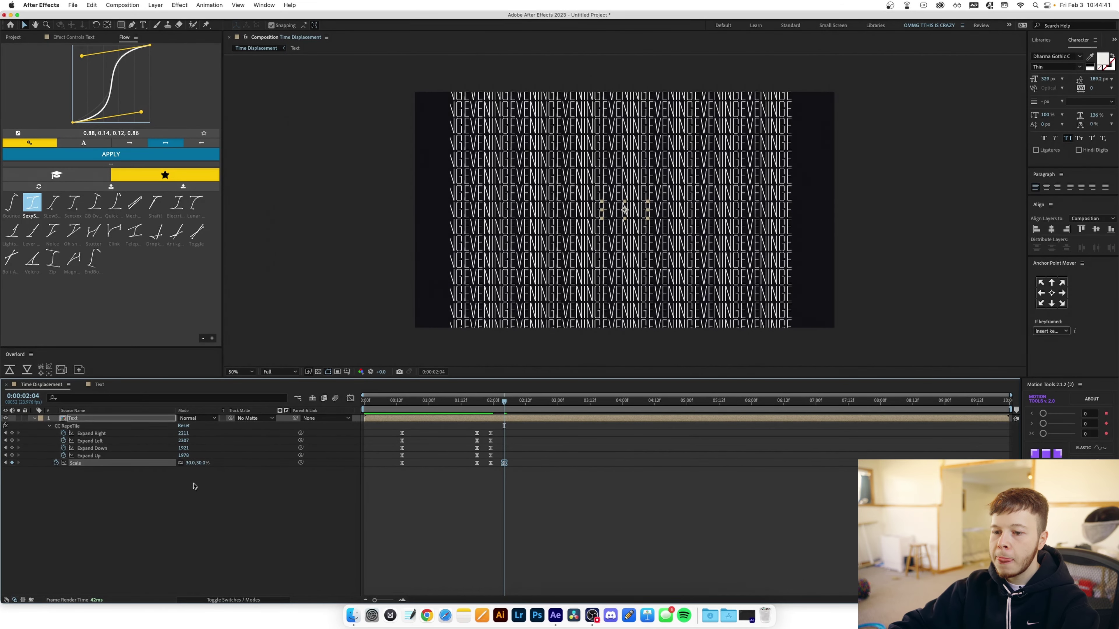
Keyframe Expand Right, Left, Down and Up all back to 0 after the tile peak
click(184, 433)
text(0)
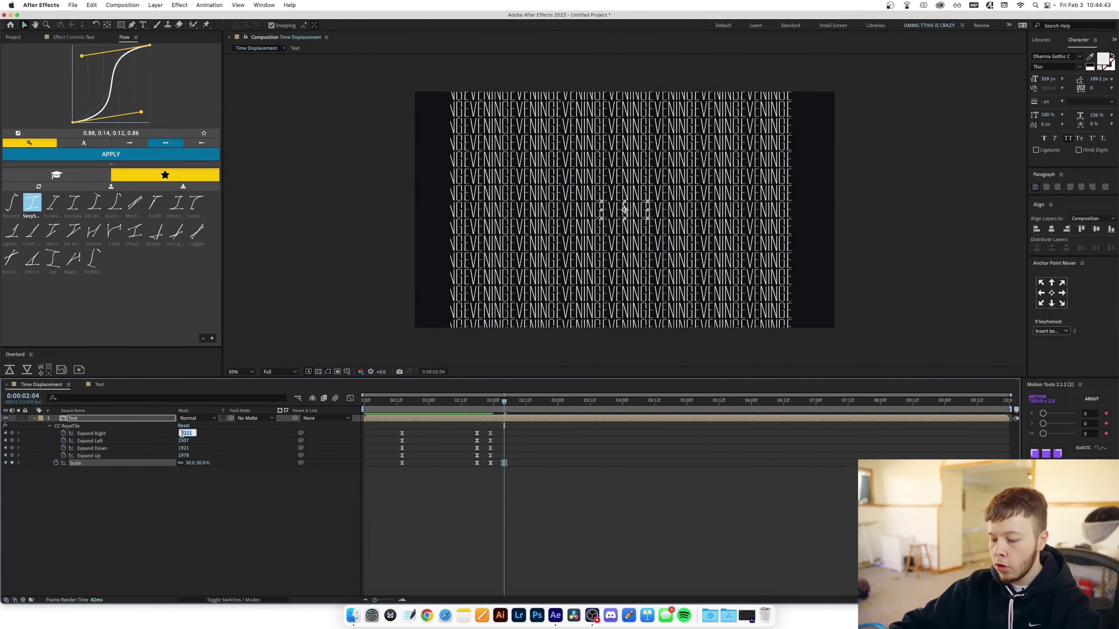
key(Tab)
text(0)
key(Tab)
text(0)
key(Tab)
text(0)
key(Return)
key(space)
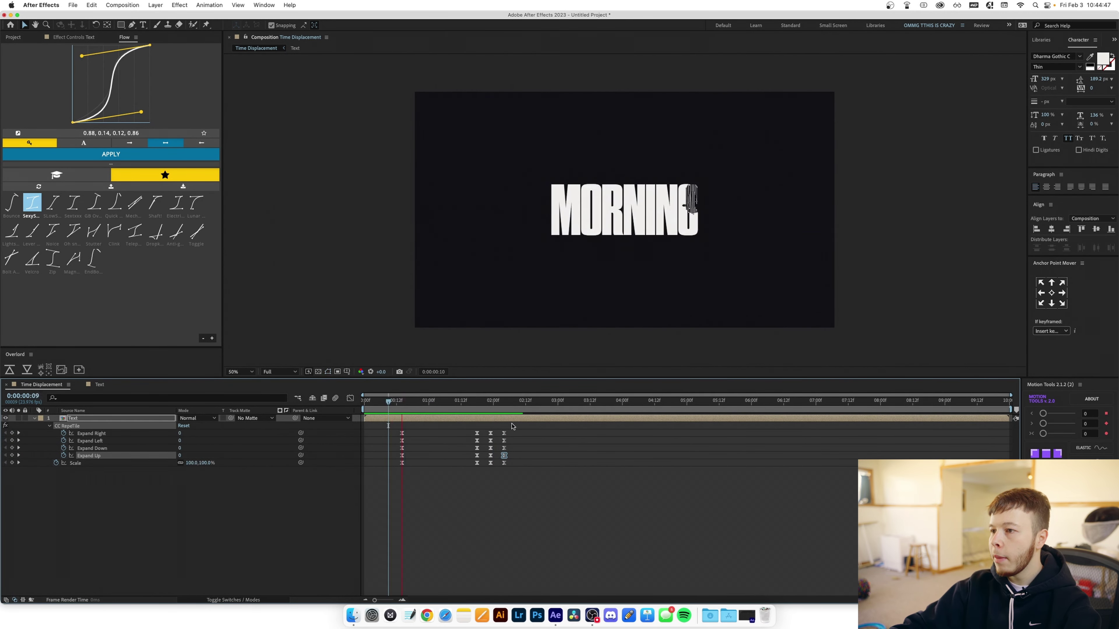
key(space)
Set Scale back to 100% at 0:00:02:14 and preview the animation
click(191, 463)
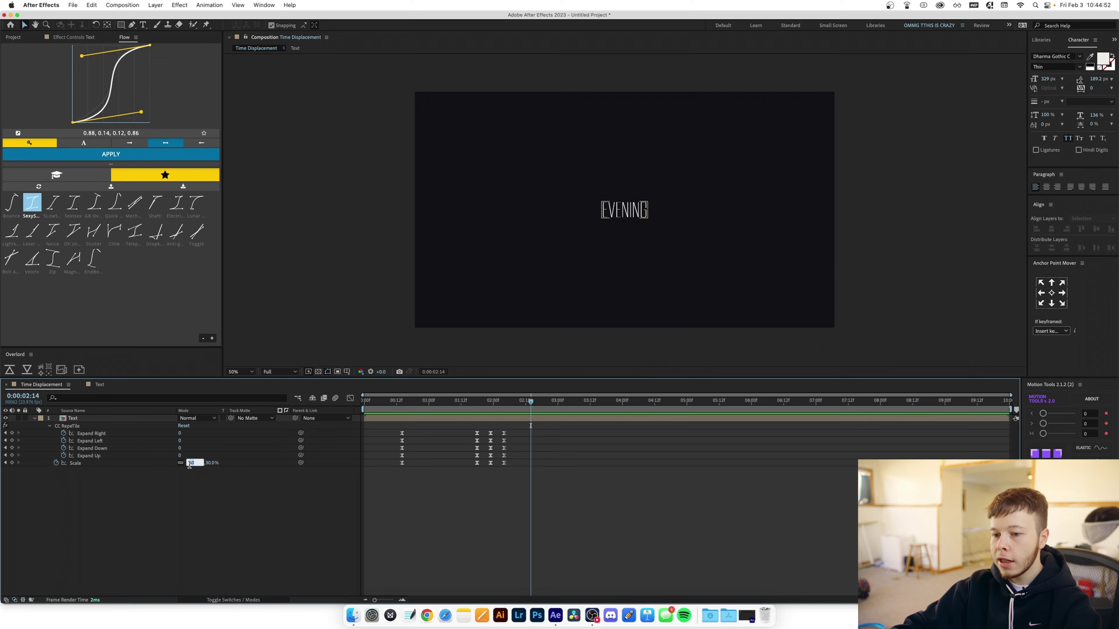
text(100)
key(Return)
key(space)
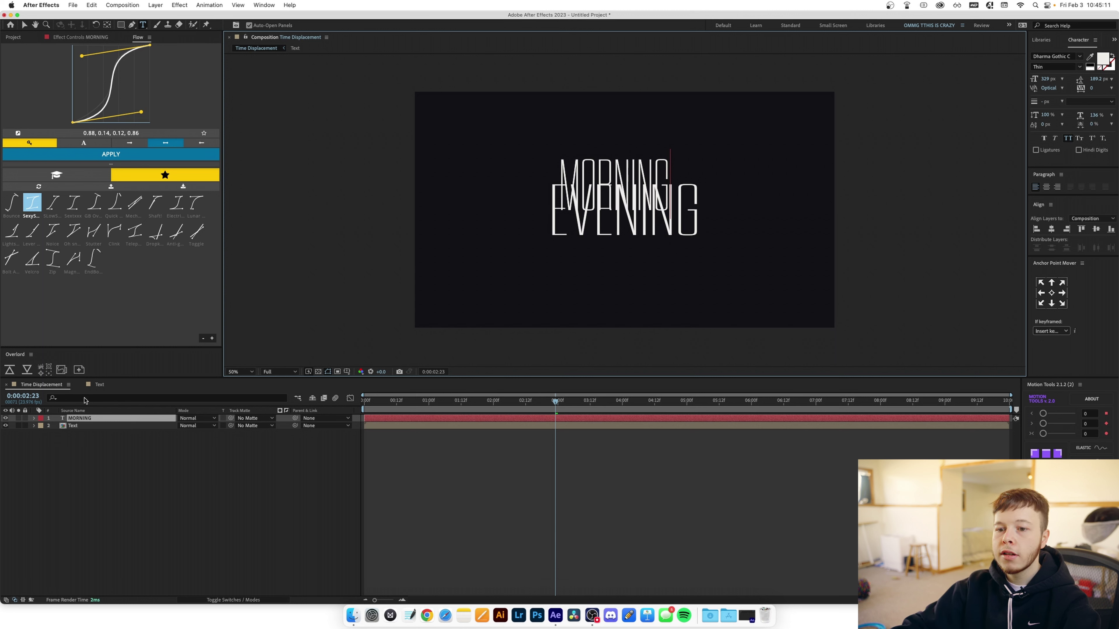
Give the MORNING text the Heavy font style and centre it horizontally and vertically in the composition
key(Caps_Lock)
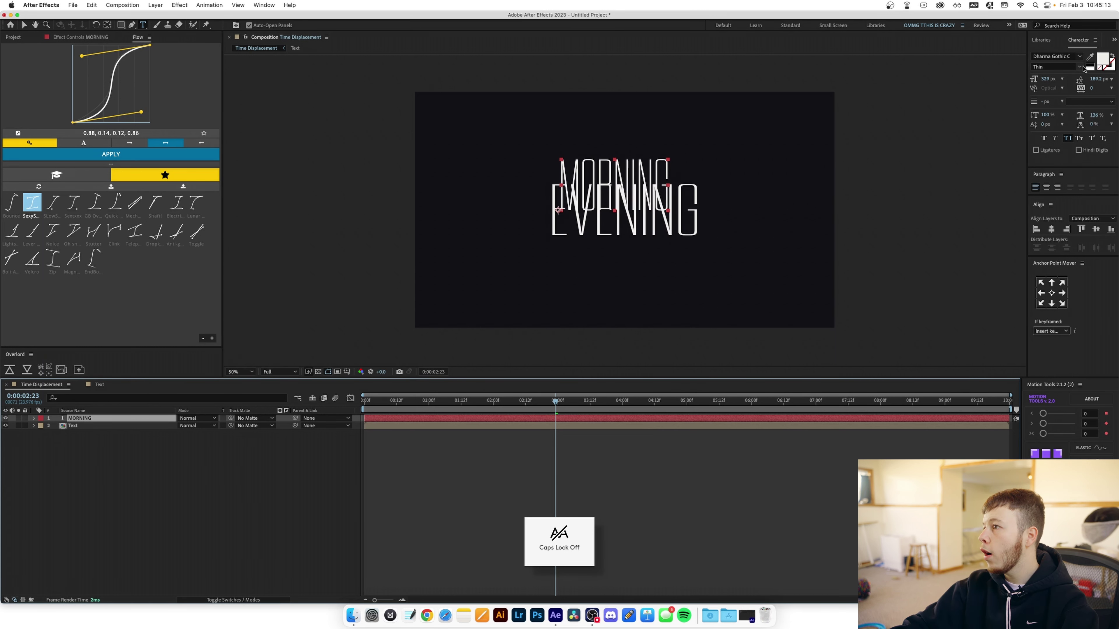
click(1083, 67)
click(1050, 192)
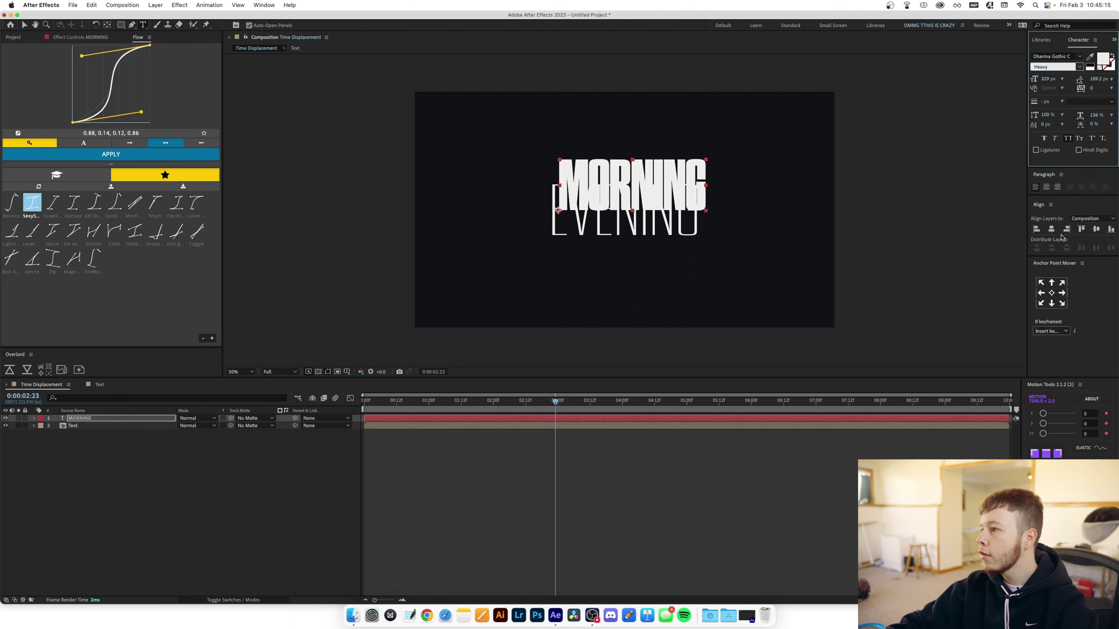
click(1052, 229)
click(1096, 229)
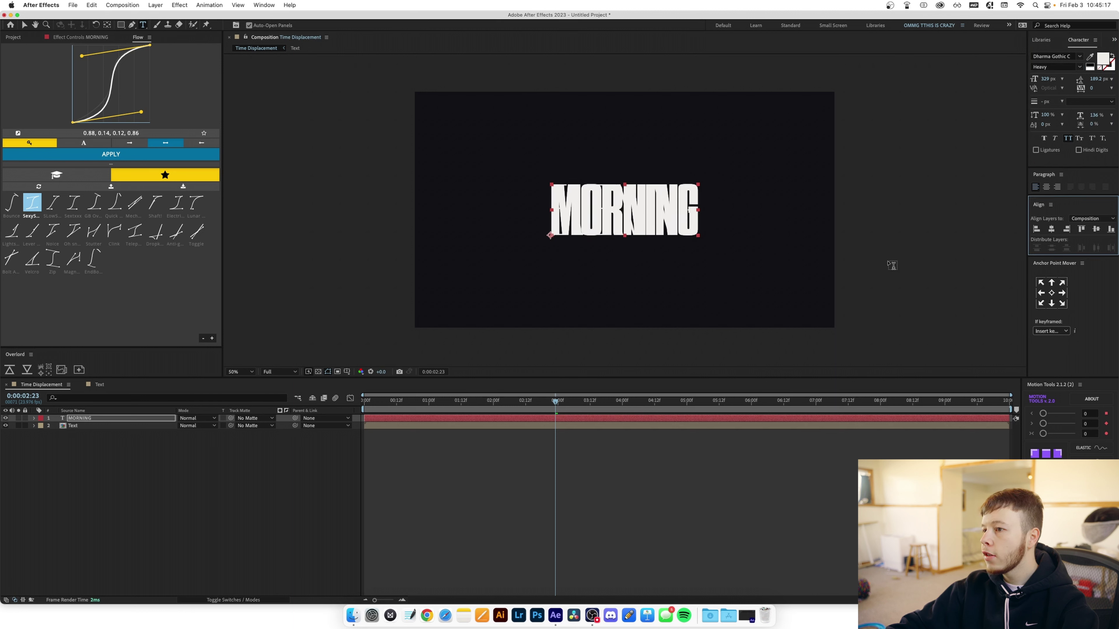
click(464, 458)
Set the MORNING layer's Scale to 30% at 2:04, with Scale and Opacity shown
key(u)
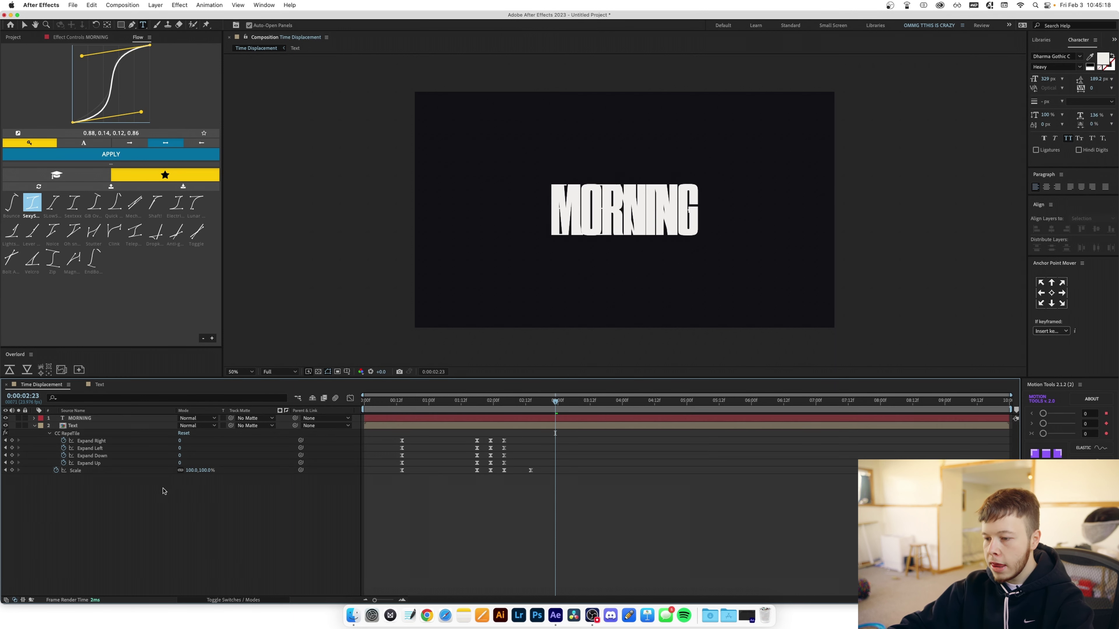
click(514, 419)
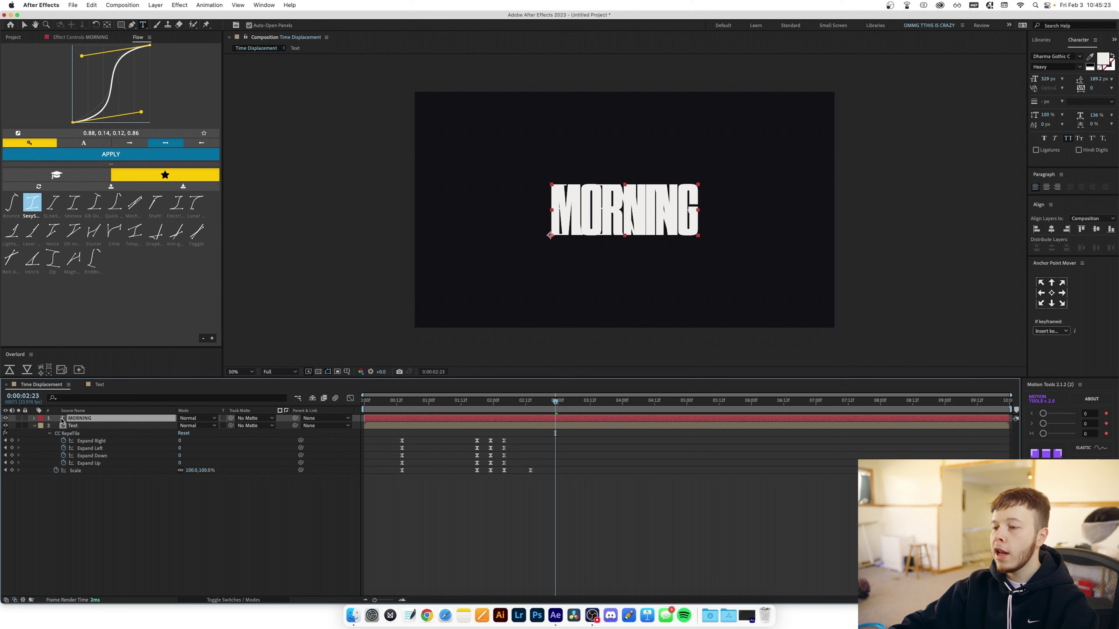
key(s)
key(shift+t)
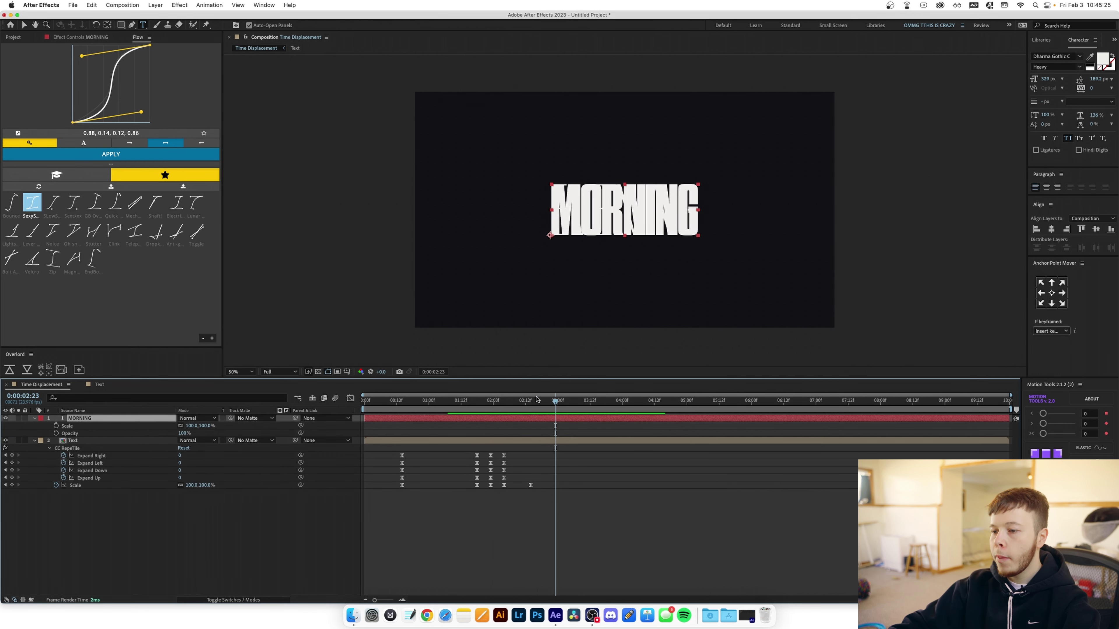
drag(546, 400, 505, 400)
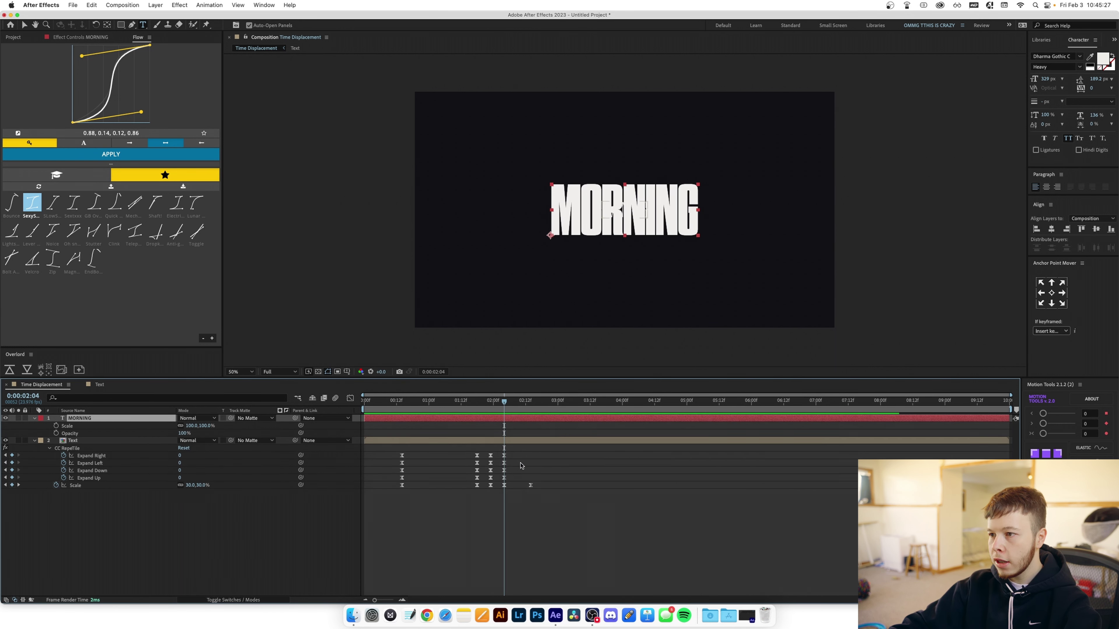
click(189, 426)
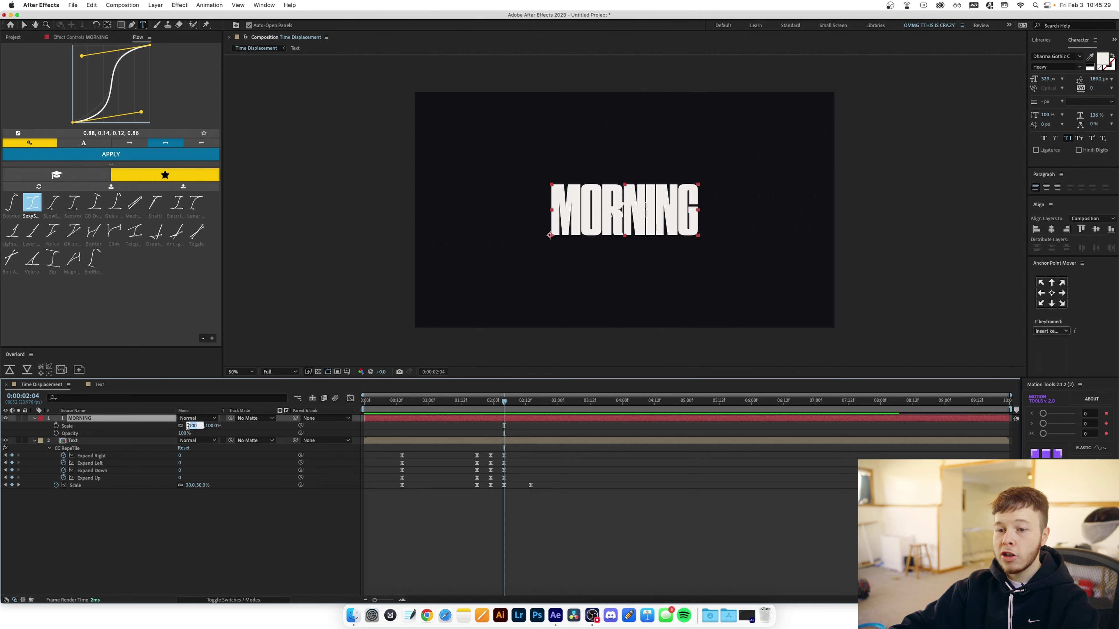
text(3)
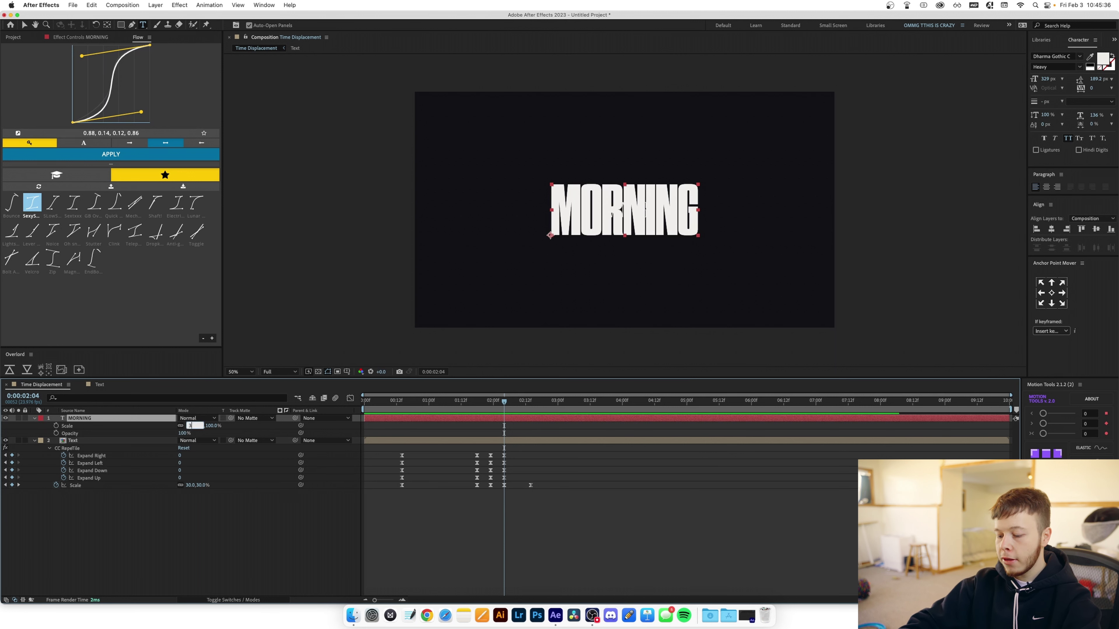
text(0)
key(Return)
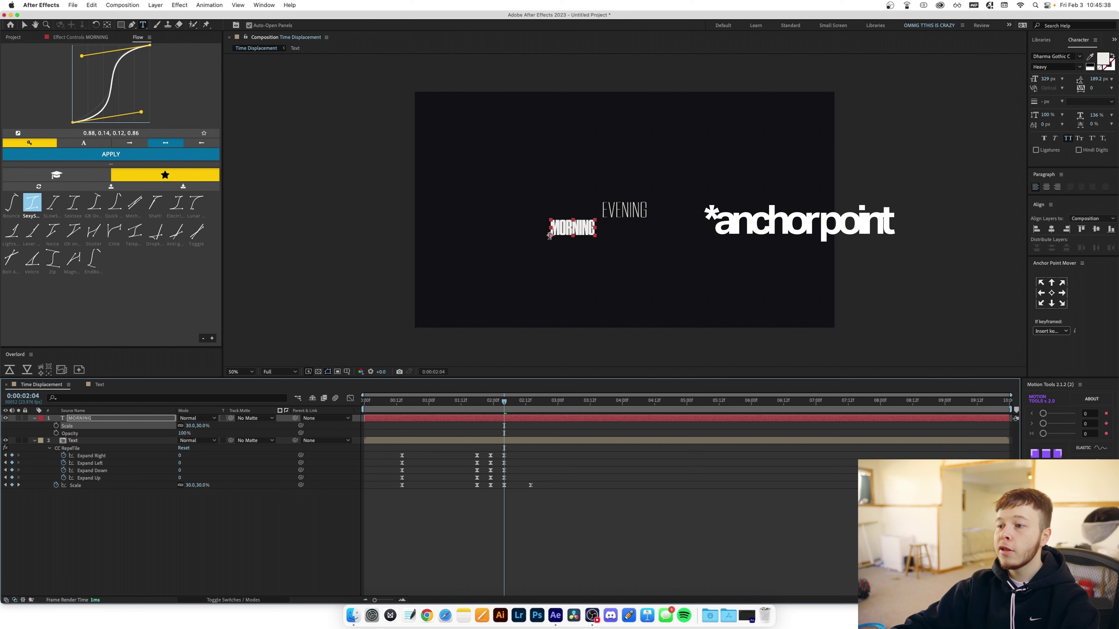
Centre MORNING's anchor point on the text and align it to the composition centre
key(v)
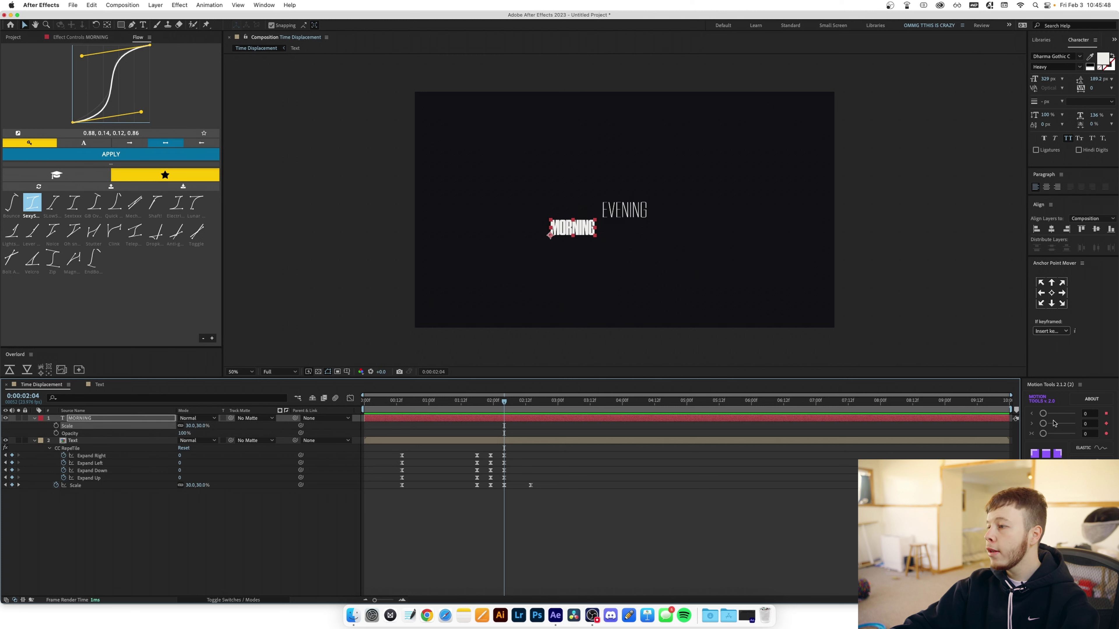
key(super+alt+Home)
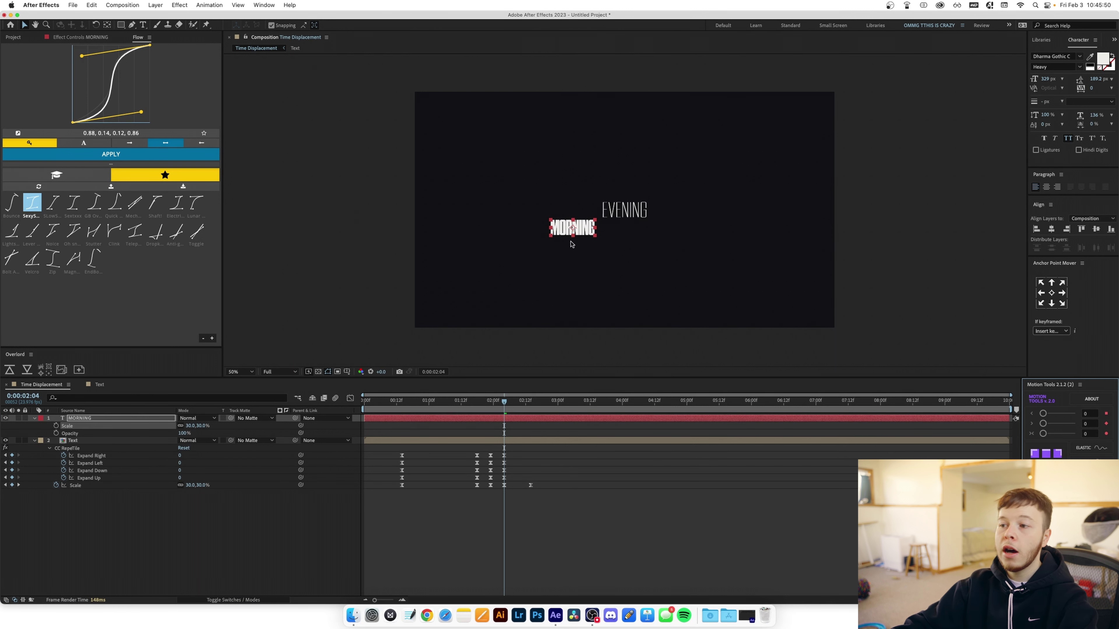
click(1051, 229)
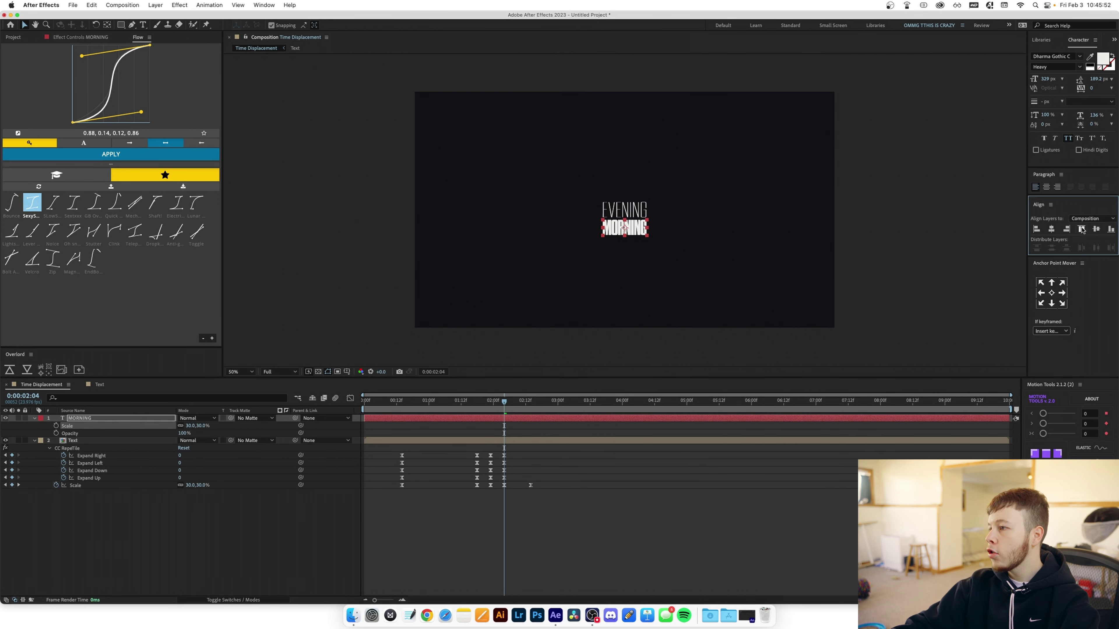
click(1096, 228)
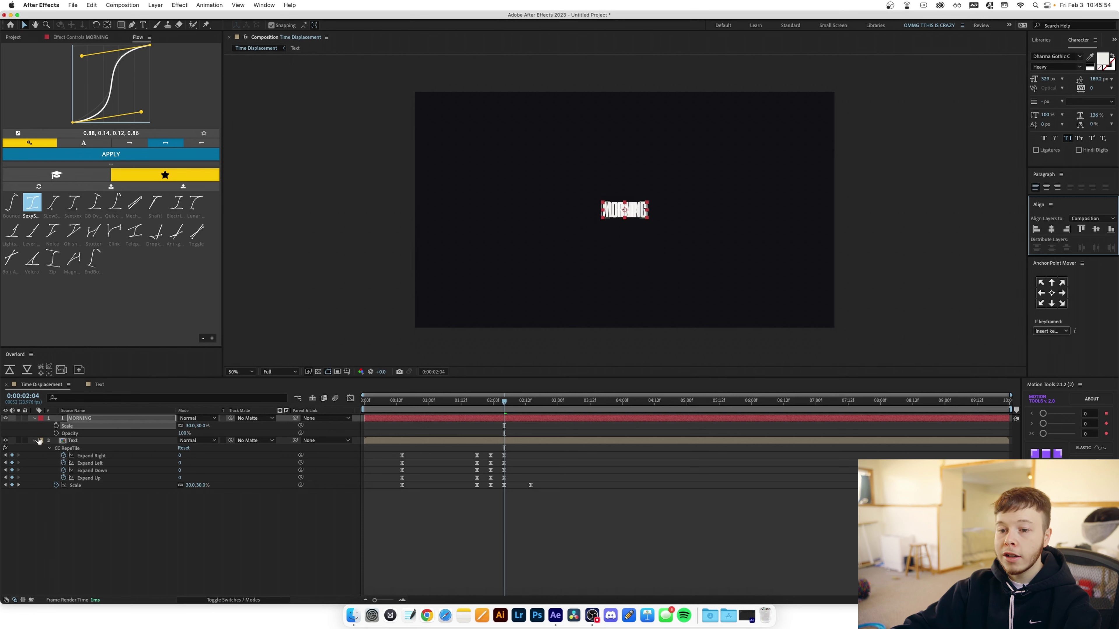
Keyframe MORNING's Scale from 30% at 2:04 to 100% at 2:14
click(56, 426)
key(k)
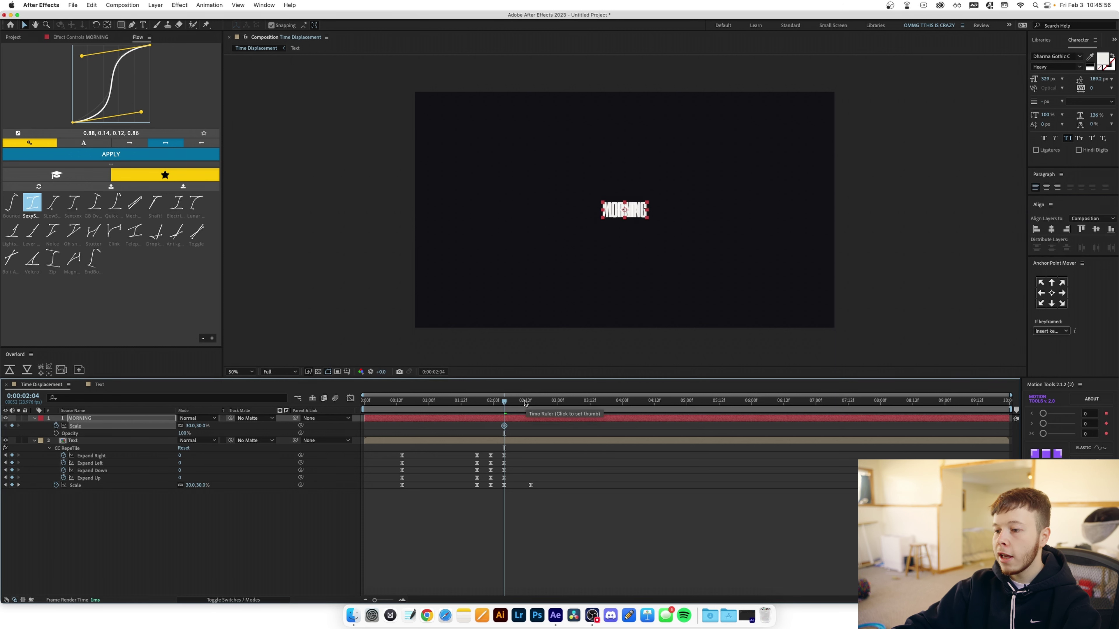
click(190, 426)
text(1)
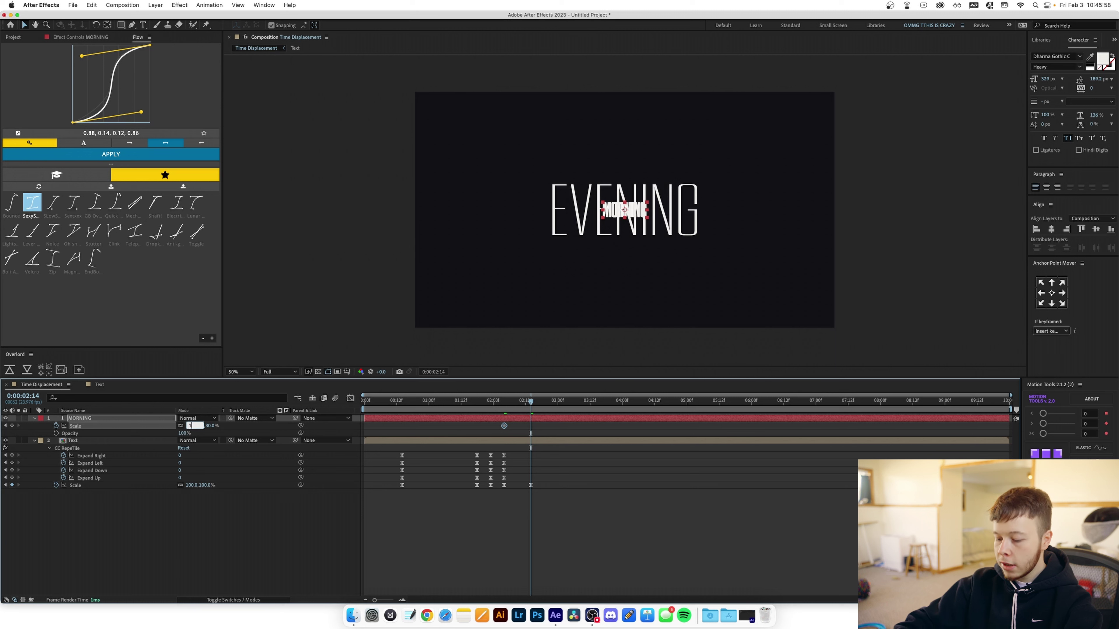
text(00)
key(Return)
key(j)
Keyframe MORNING's Opacity from 0% at 2:04 to 100% at 2:14 and scrub the transition
click(56, 433)
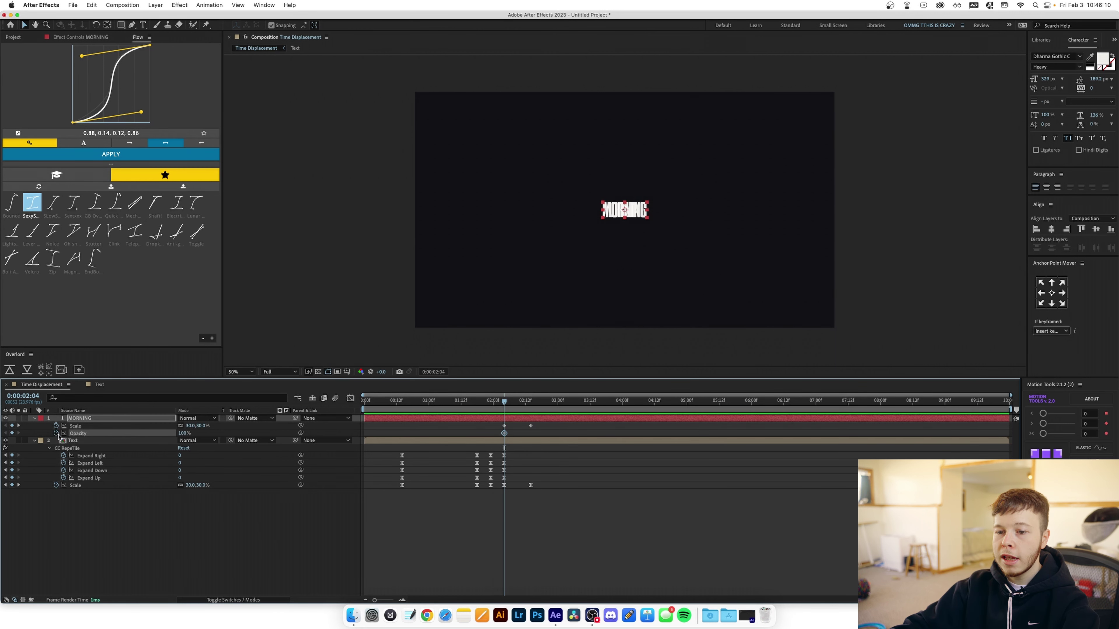
click(190, 433)
text(0)
key(Return)
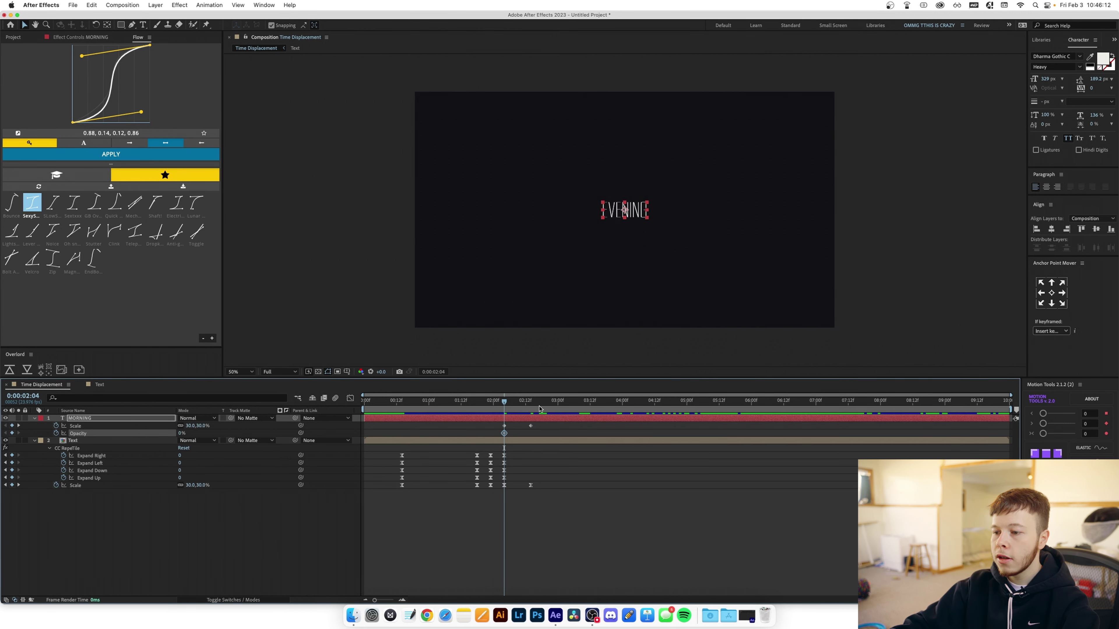
key(k)
click(184, 434)
text(100)
key(Return)
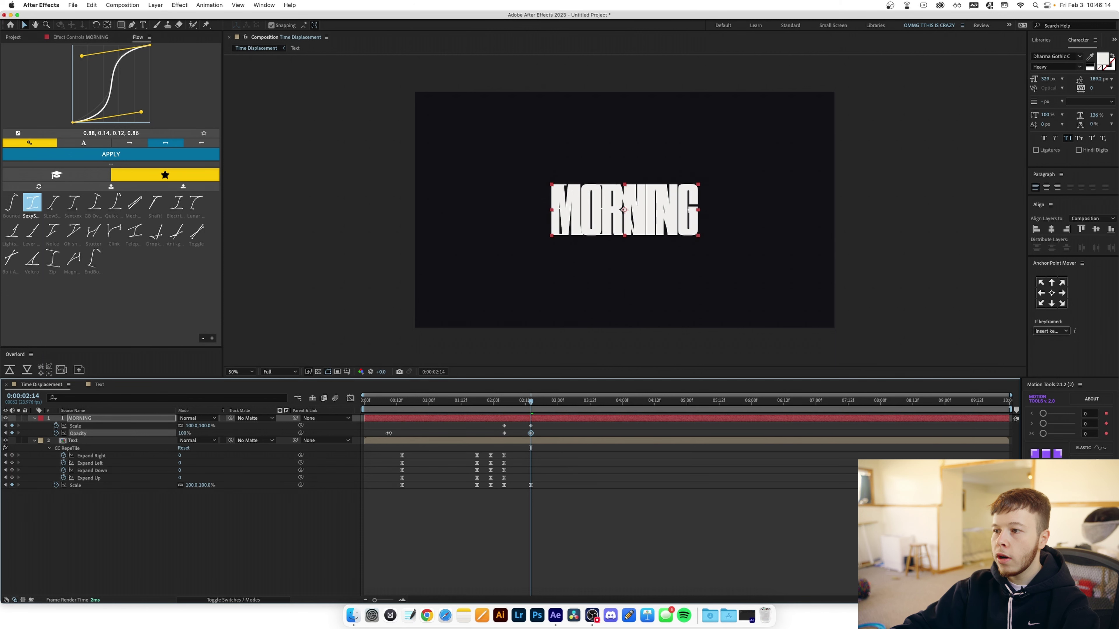
click(564, 533)
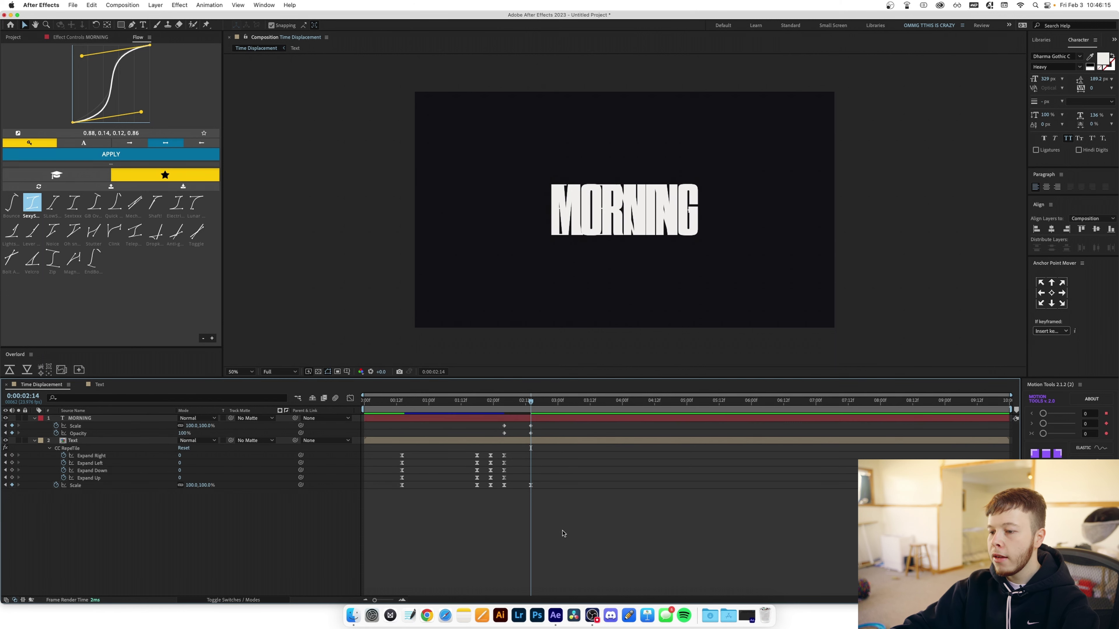
click(505, 404)
drag(505, 407, 531, 404)
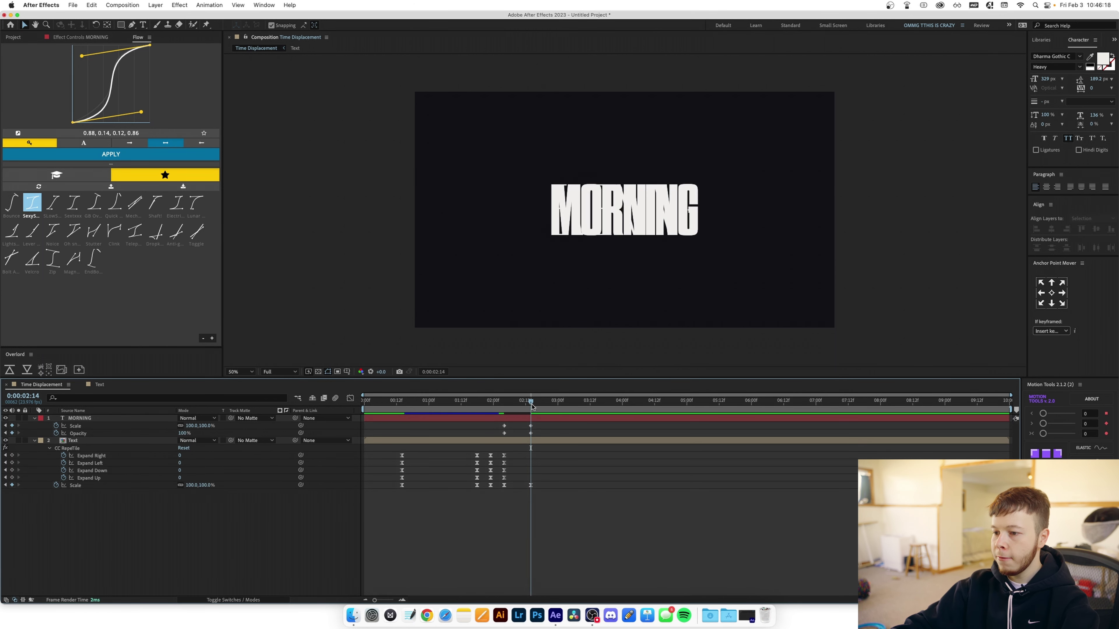
Keyframe the EVENING Text layer's Opacity from 100% at 2:04 to 0% at 2:14
click(533, 445)
key(alt+shift+t)
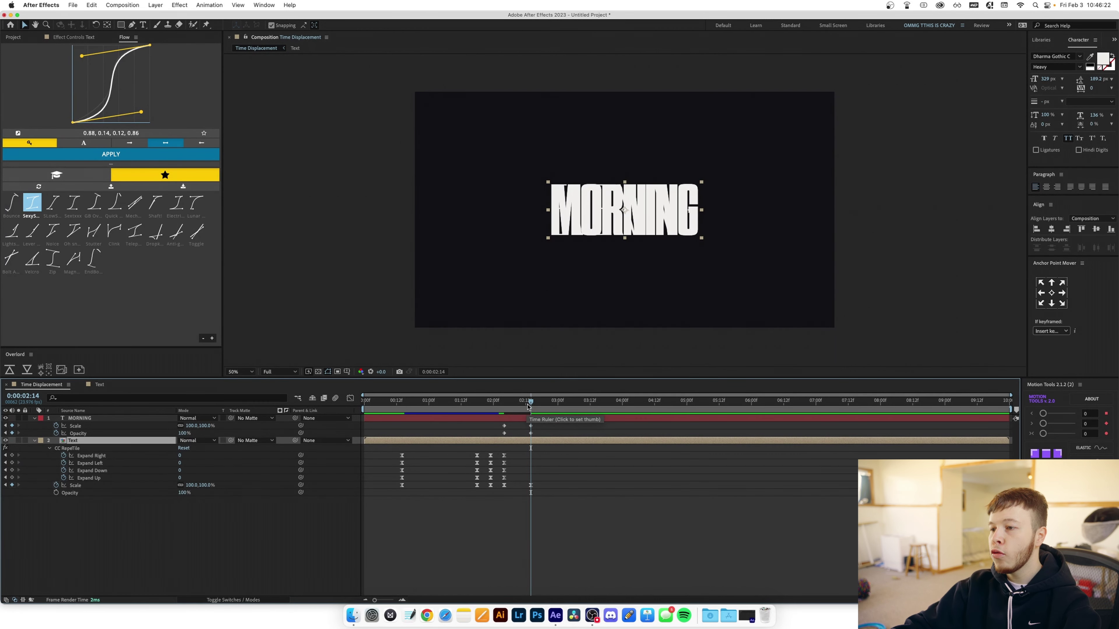
click(56, 494)
drag(184, 493, 38, 502)
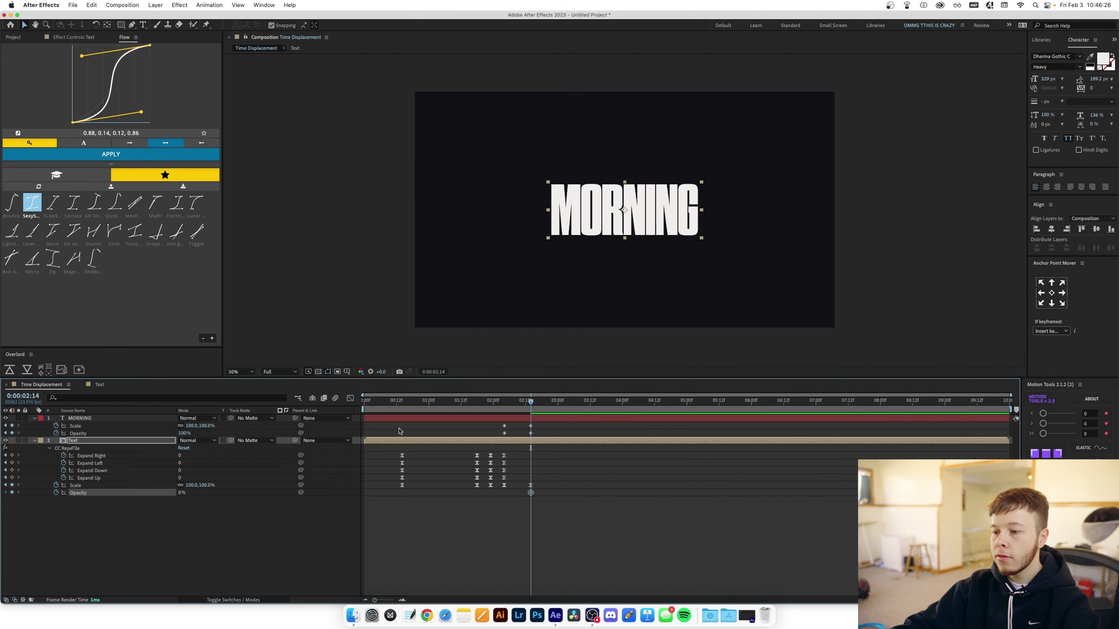
drag(516, 411, 499, 410)
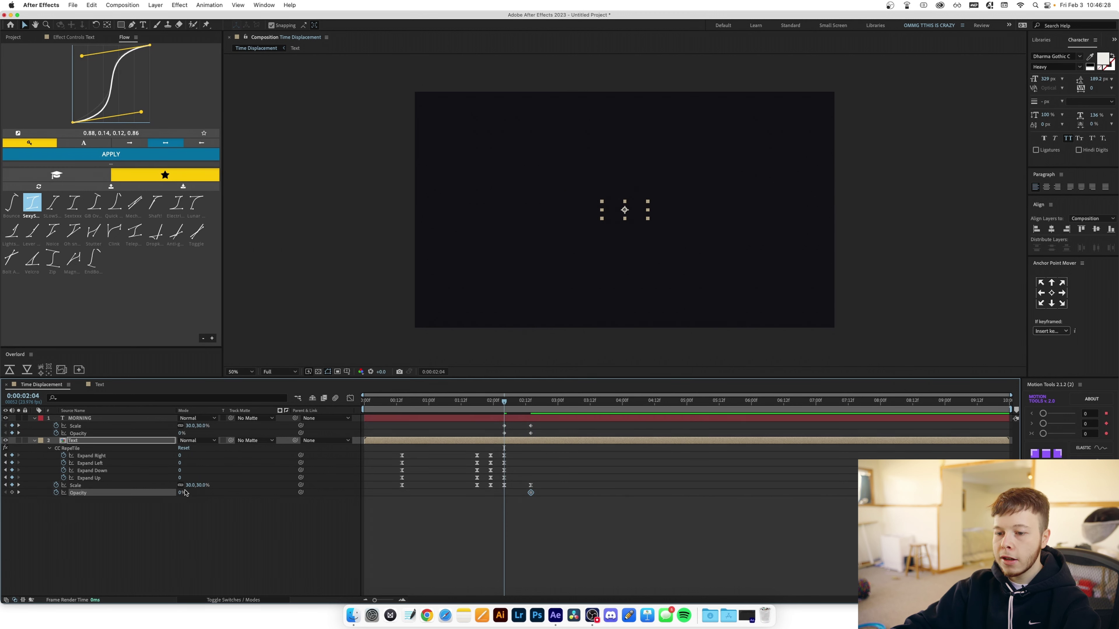
drag(181, 493, 420, 495)
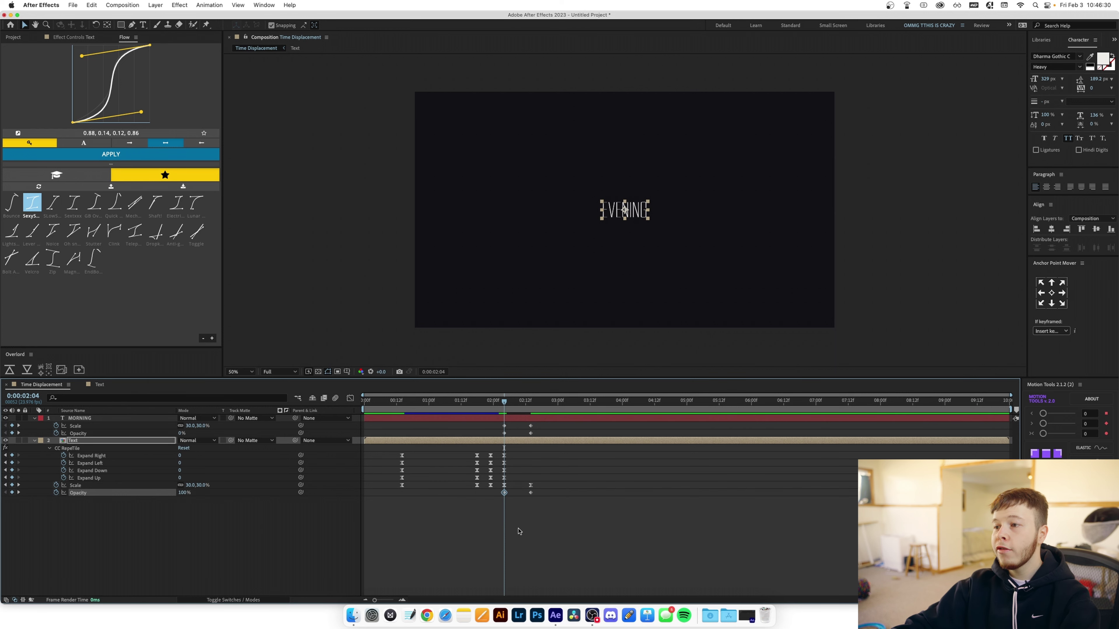
mouse_move(516, 405)
mouse_down()
mouse_move(526, 408)
mouse_move(489, 413)
mouse_move(530, 412)
mouse_move(497, 412)
mouse_move(514, 419)
mouse_up()
click(560, 518)
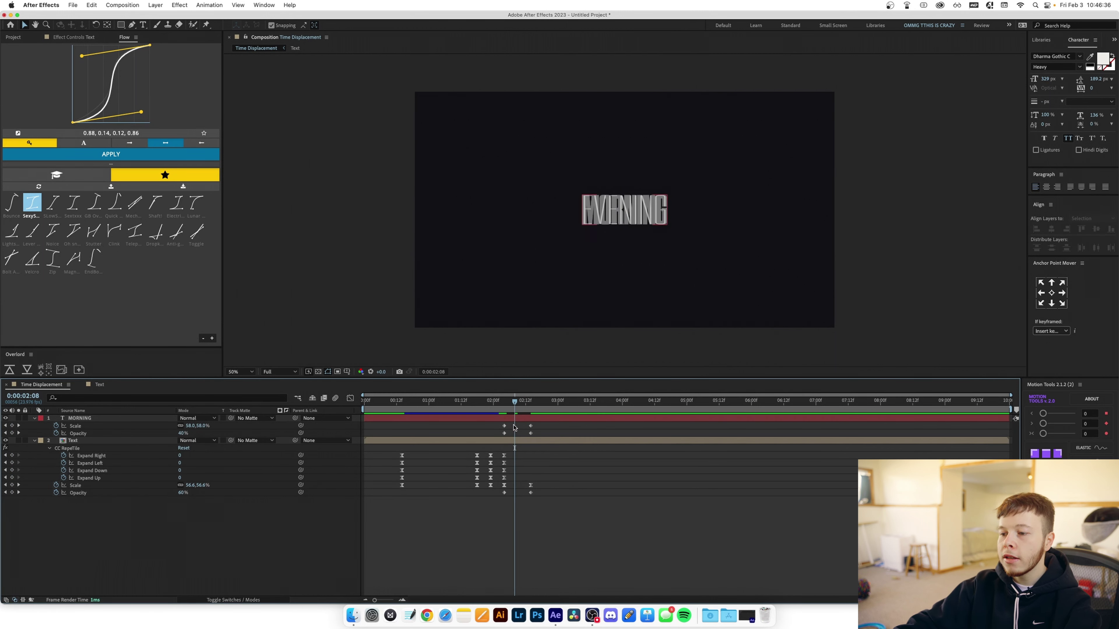
Add an adjustment layer with Fast Box Blur, keyframing Blur Radius 0 at 2:04 and 3 at 2:09
key(super+alt+y)
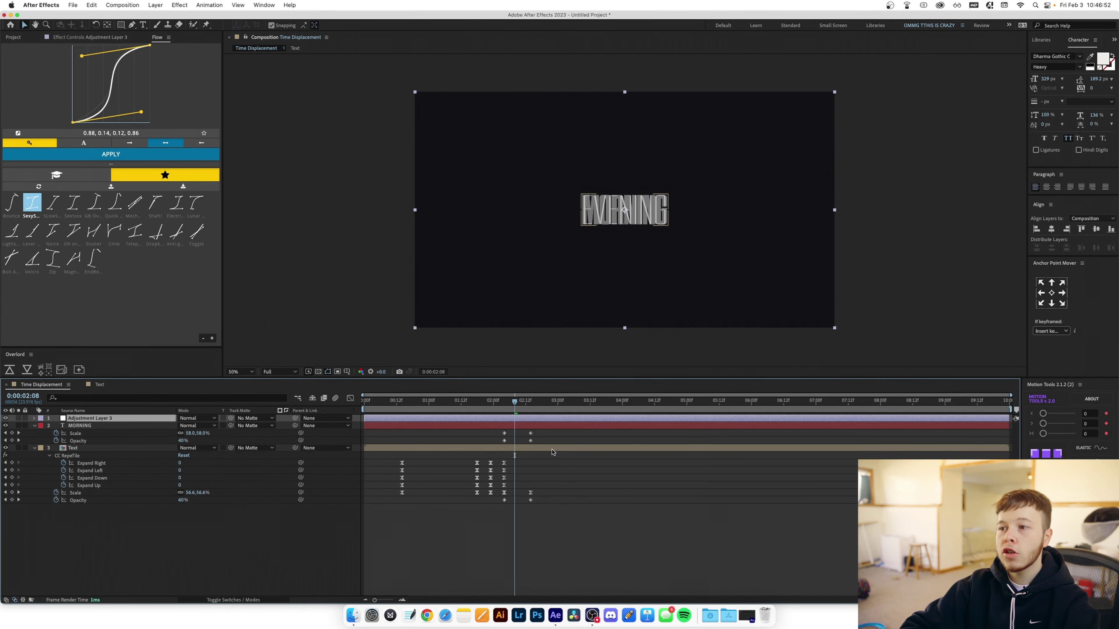
key(ctrl+space)
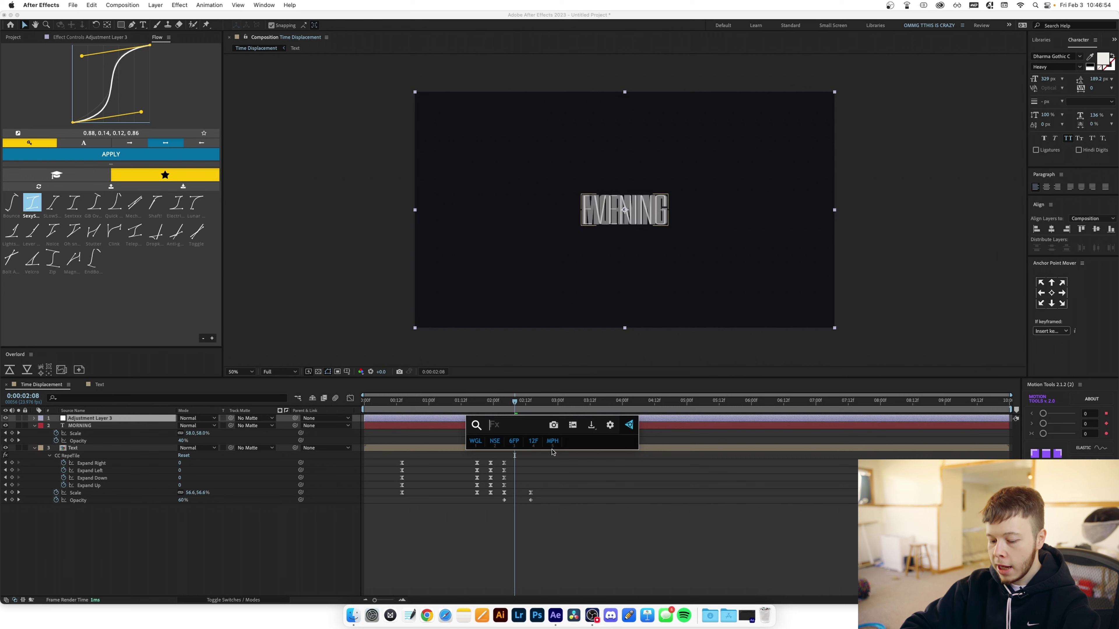
text(time)
key(Return)
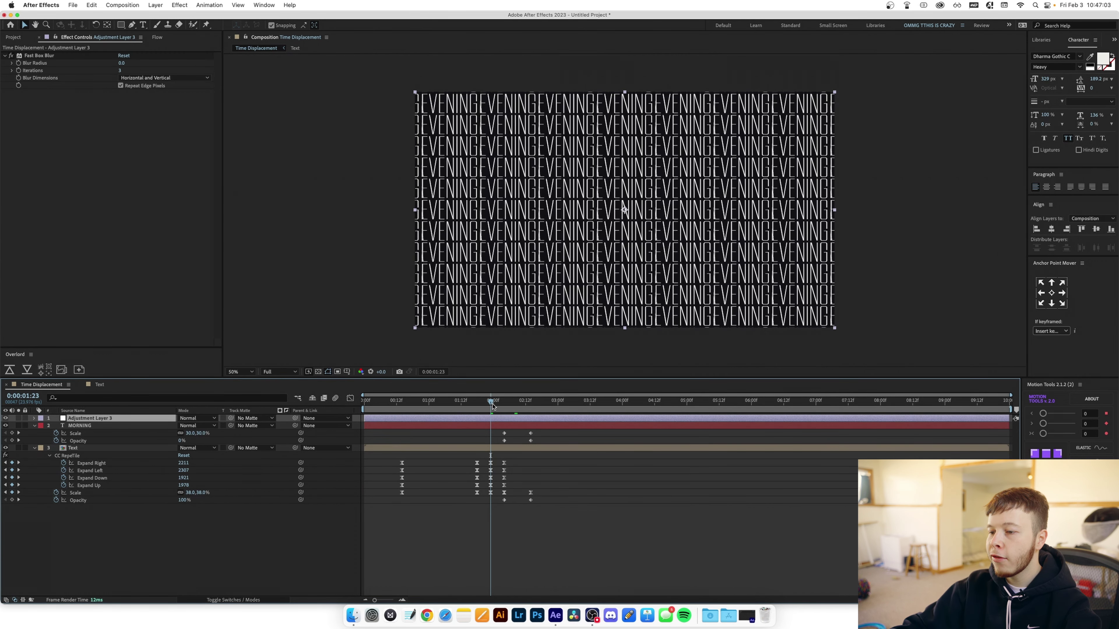
drag(493, 406, 507, 404)
click(19, 66)
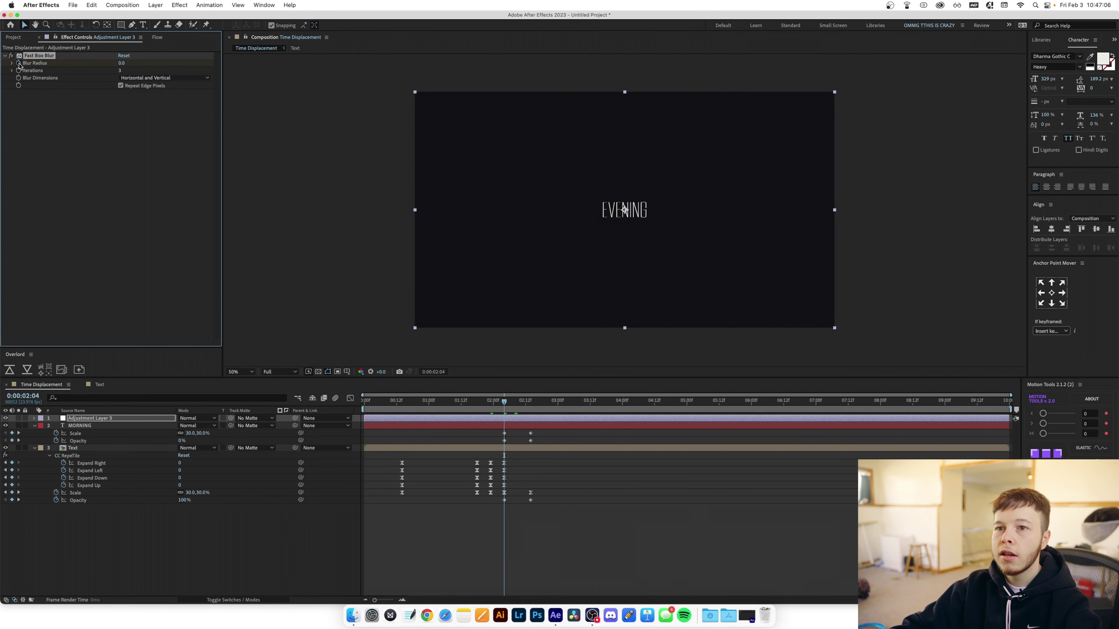
key(u)
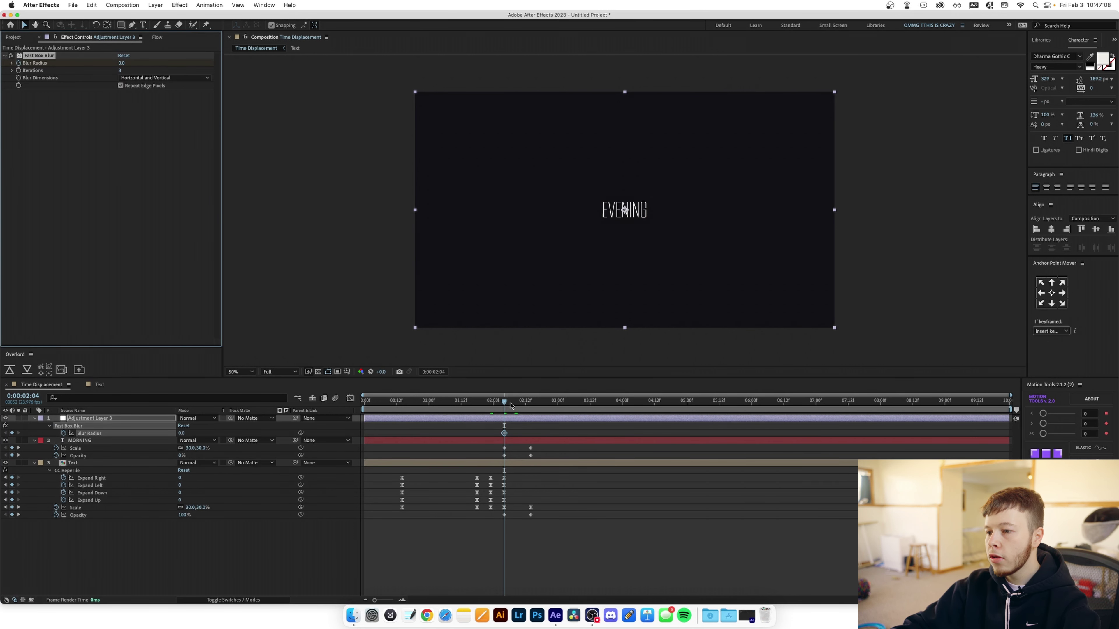
click(517, 406)
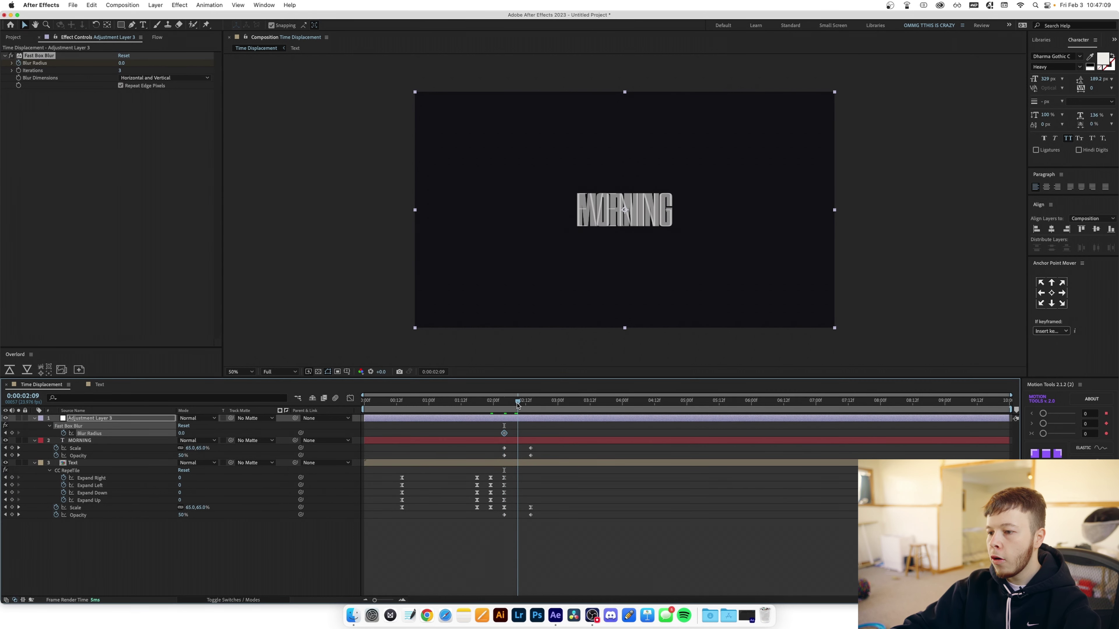
click(118, 65)
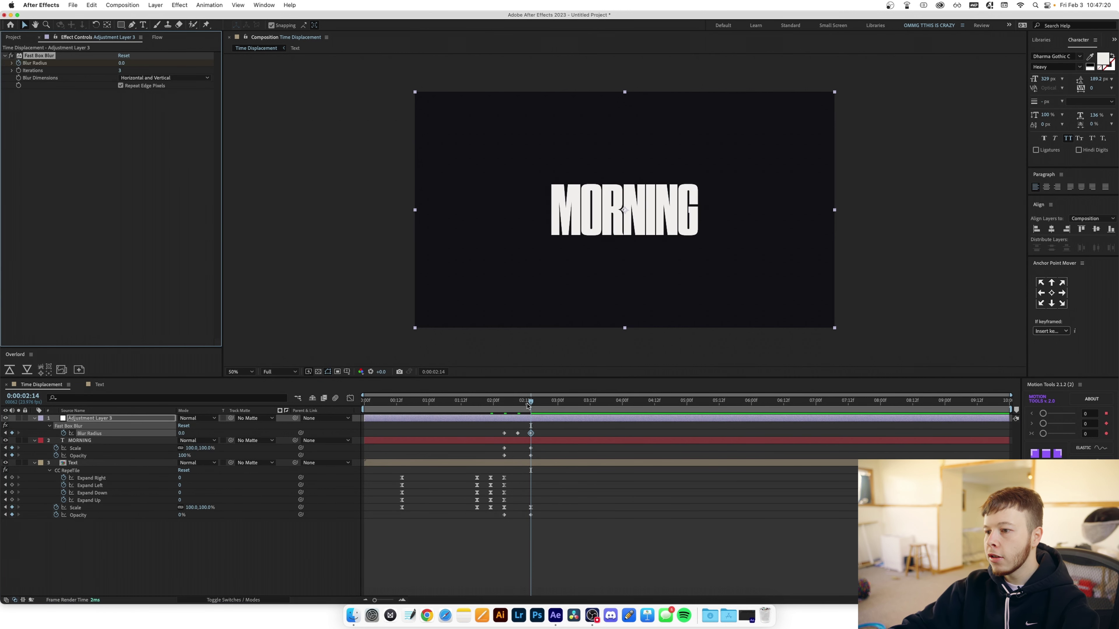
mouse_move(529, 405)
mouse_down()
mouse_move(501, 401)
mouse_move(518, 404)
mouse_up()
Apply the Levels effect to the adjustment layer
key(ctrl+space)
text(lev)
key(Return)
Set Levels to the Alpha channel with Input Black 9252.1 and Input White about 10151.7
click(513, 403)
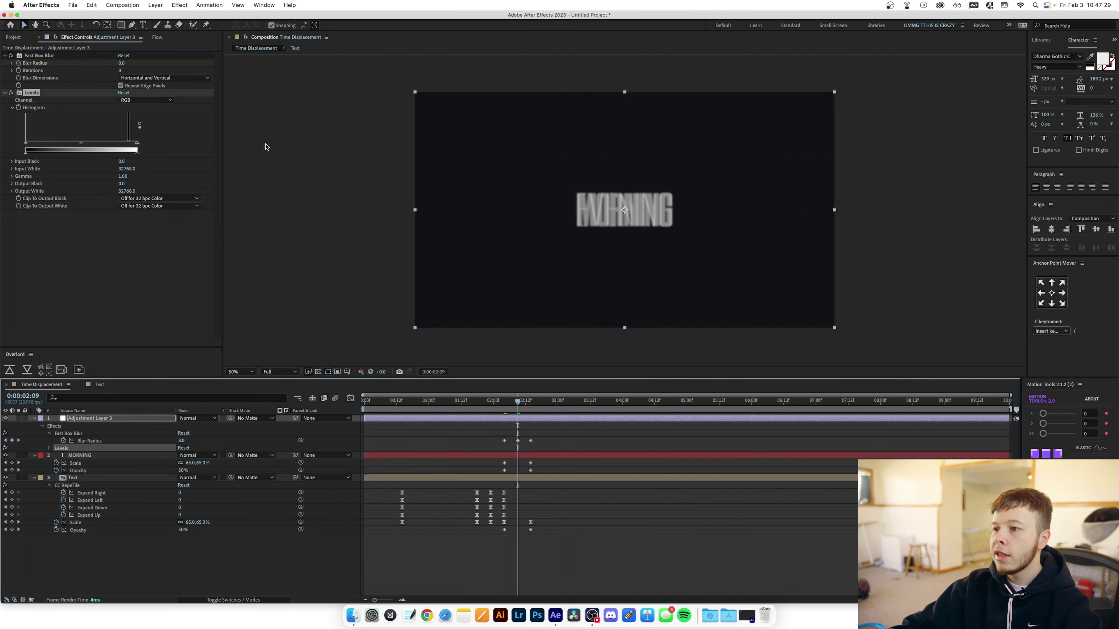
click(135, 101)
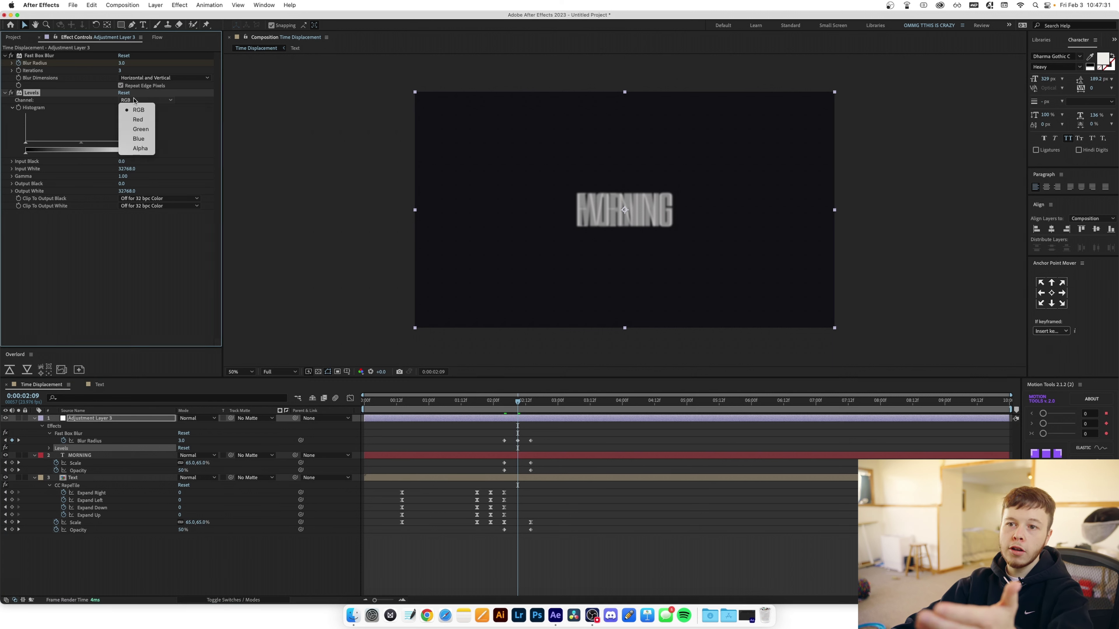
click(143, 152)
drag(138, 142, 39, 145)
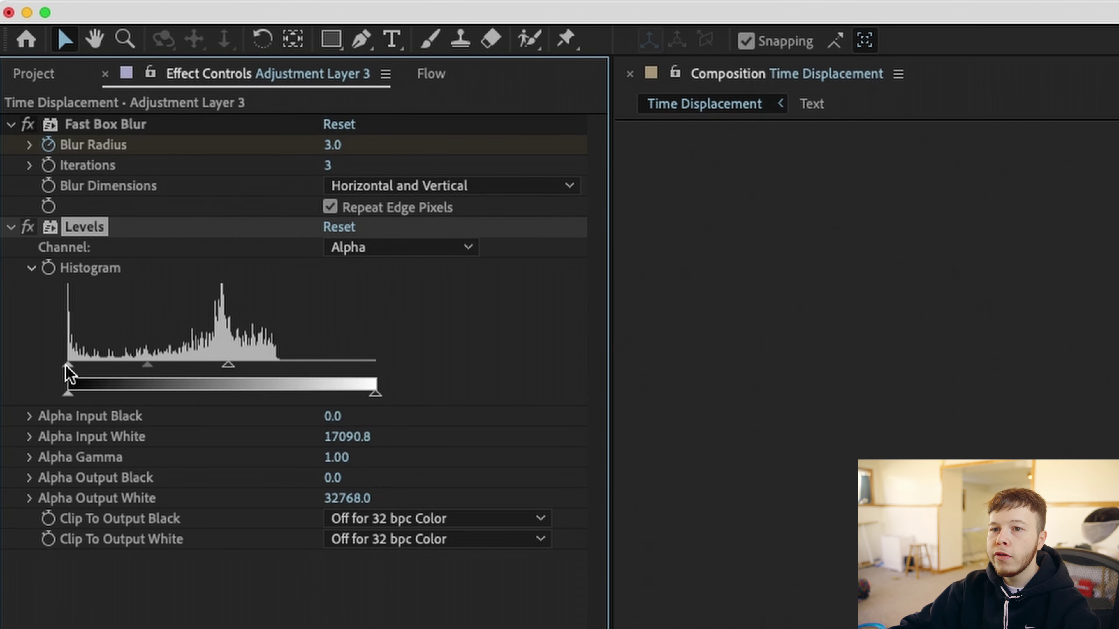
drag(110, 378, 135, 373)
drag(212, 364, 188, 369)
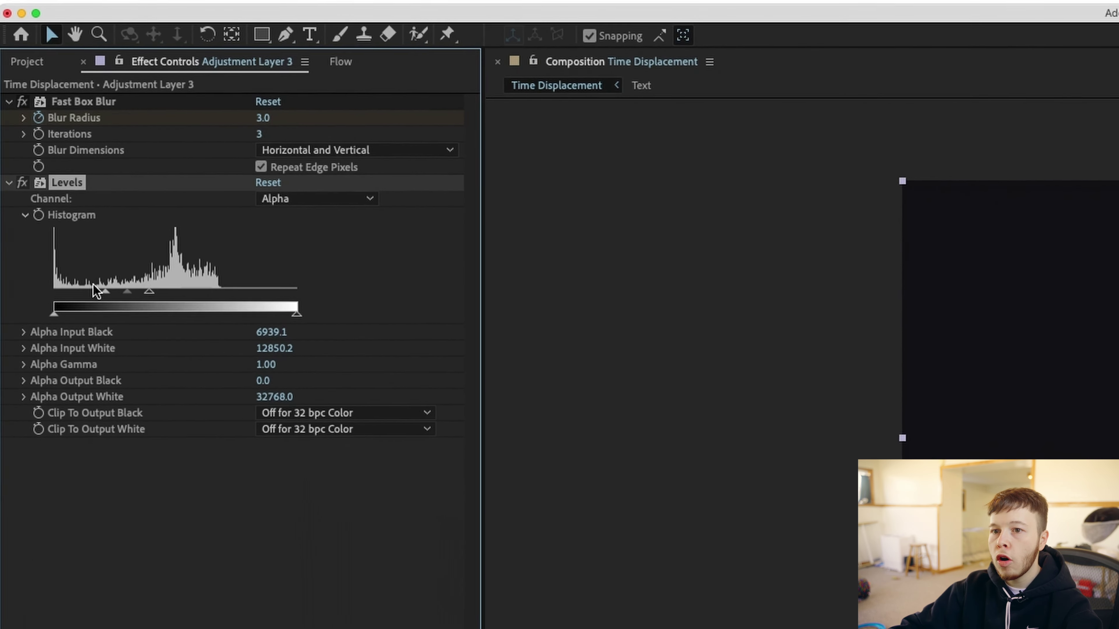
drag(93, 284, 139, 295)
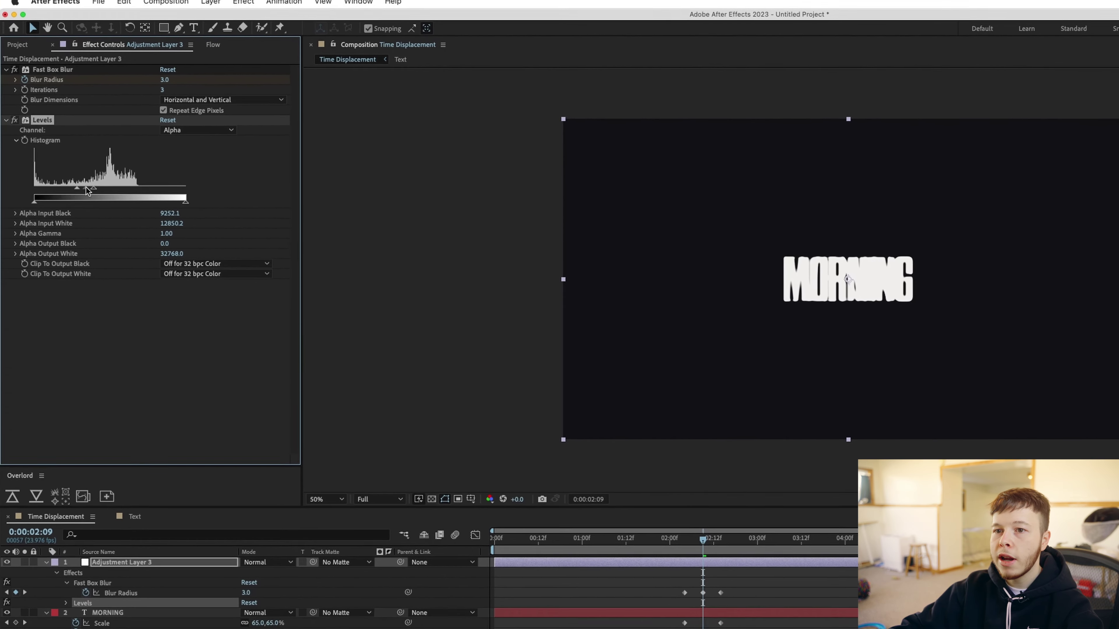
drag(88, 190, 83, 194)
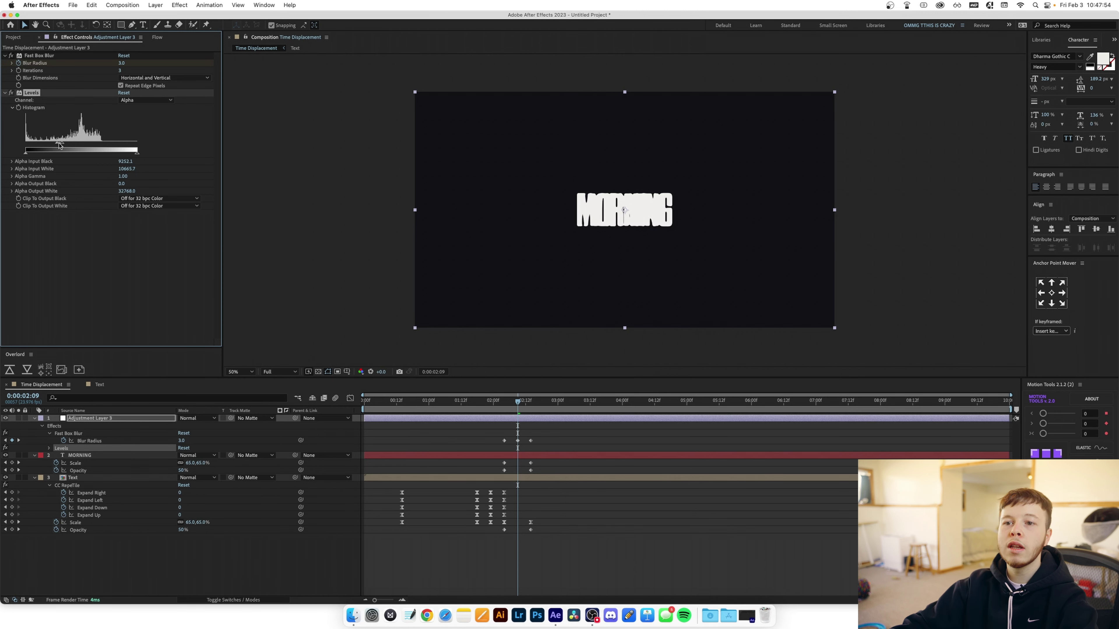
Spread the Blur Radius keyframes wider, moving the first to about 2:00, and preview the morph
key(space)
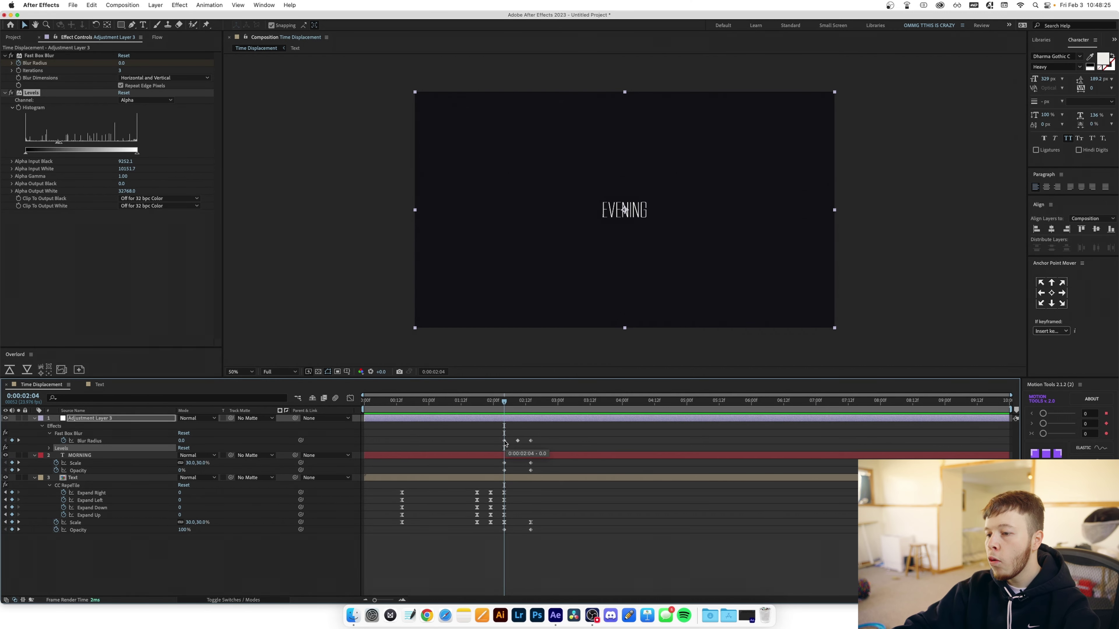
drag(505, 441, 539, 443)
drag(503, 396, 518, 401)
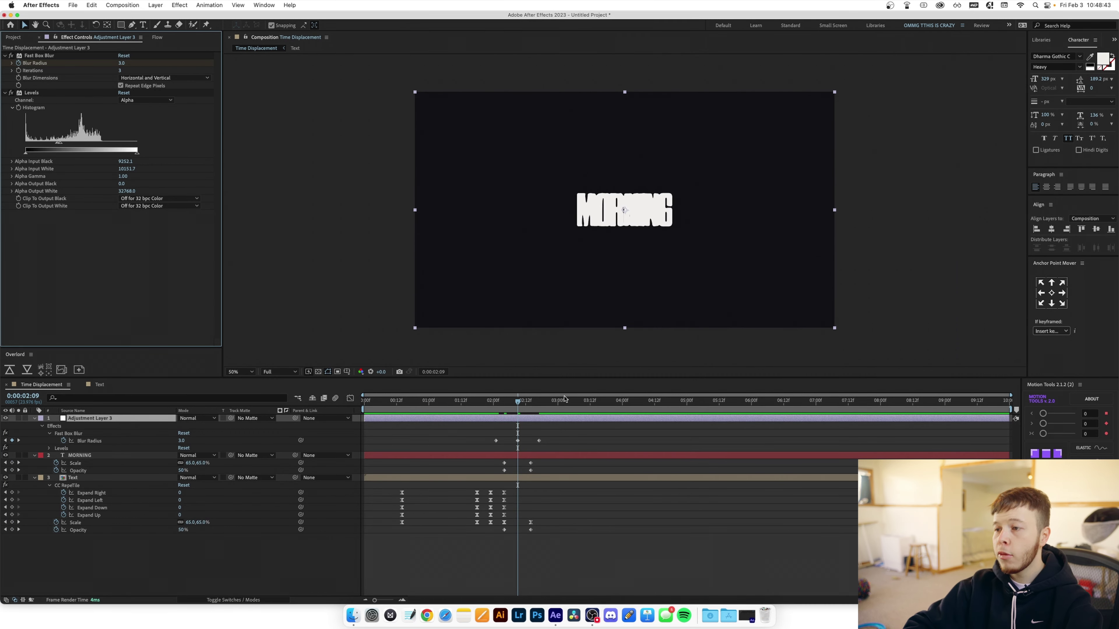
Apply Wave Warp to the adjustment layer and raise its wave width to about 100
key(ctrl+space)
text(wave)
click(661, 452)
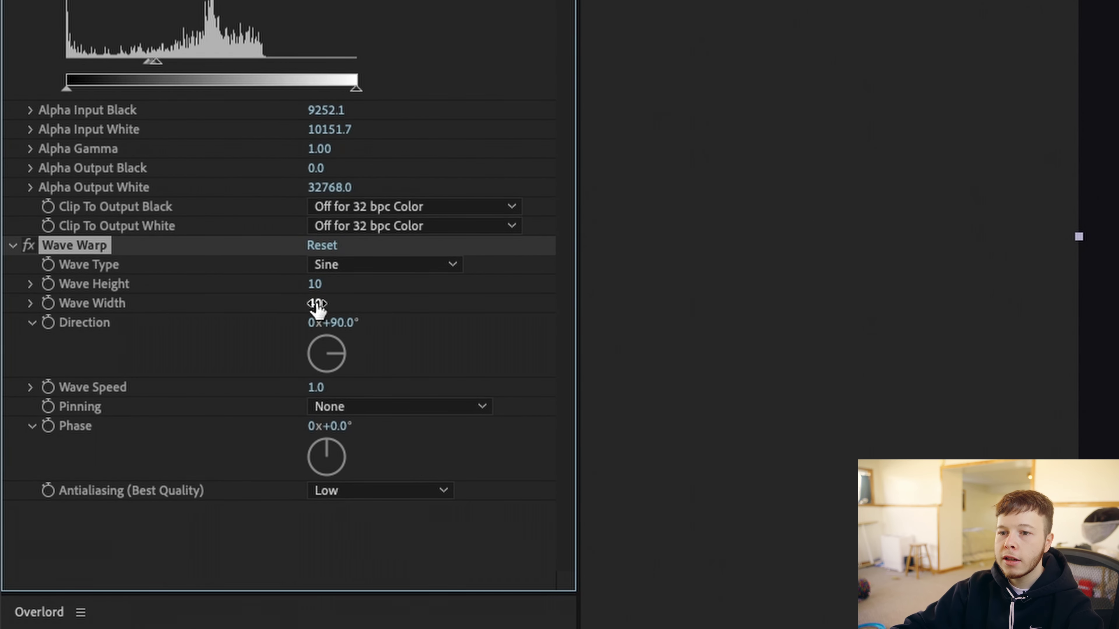
drag(475, 303, 1102, 312)
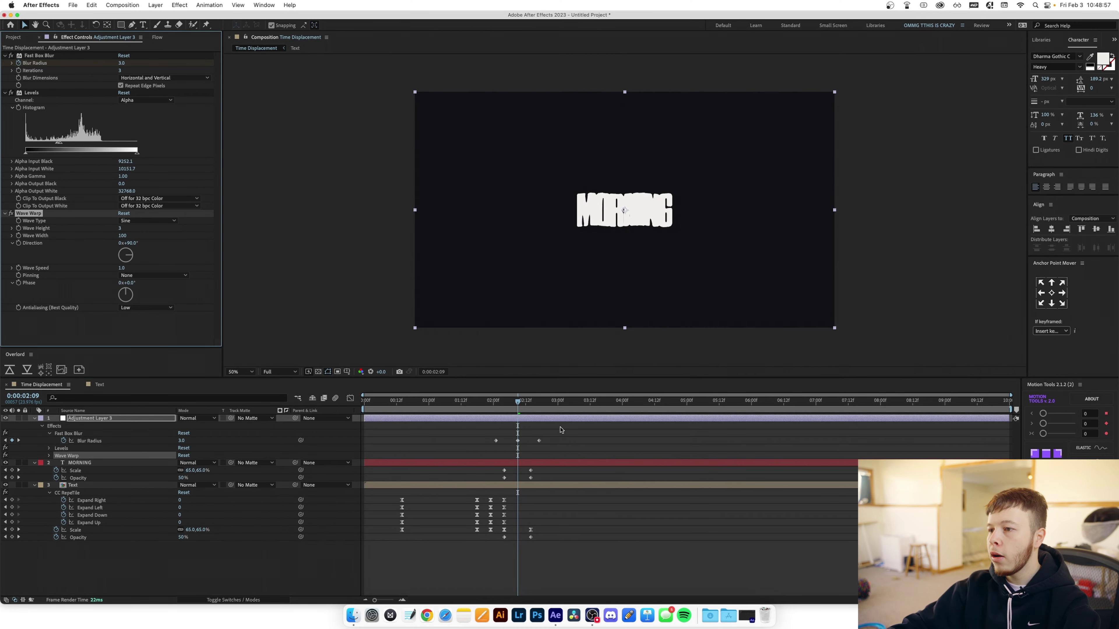
click(519, 406)
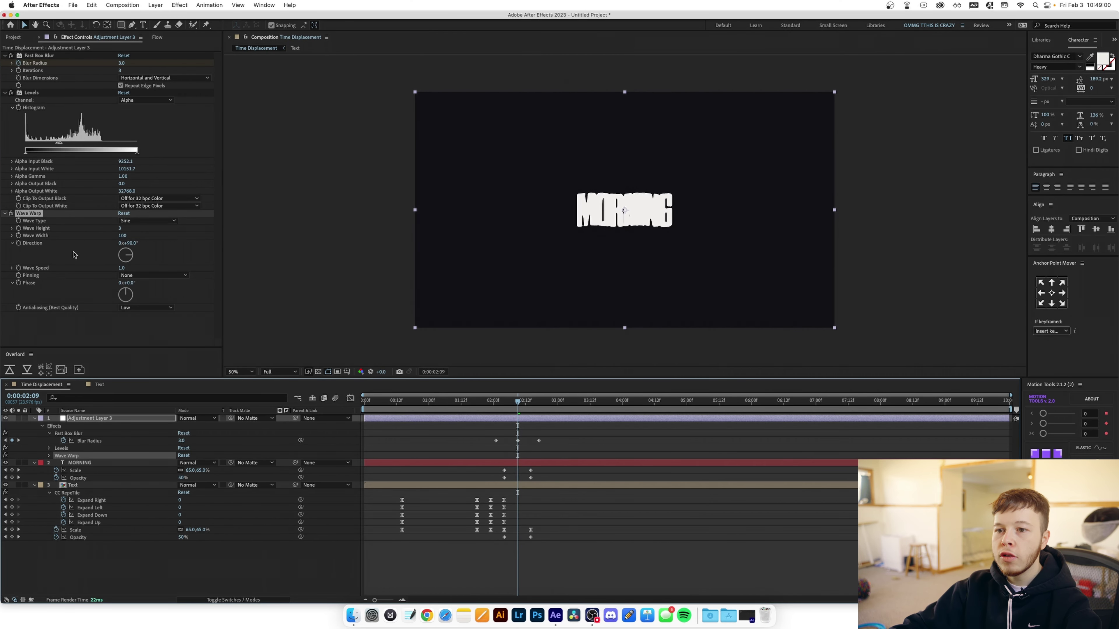
At 0:00:02:01, keyframe Wave Warp to Wave Height 0 and Wave Width 1
click(17, 230)
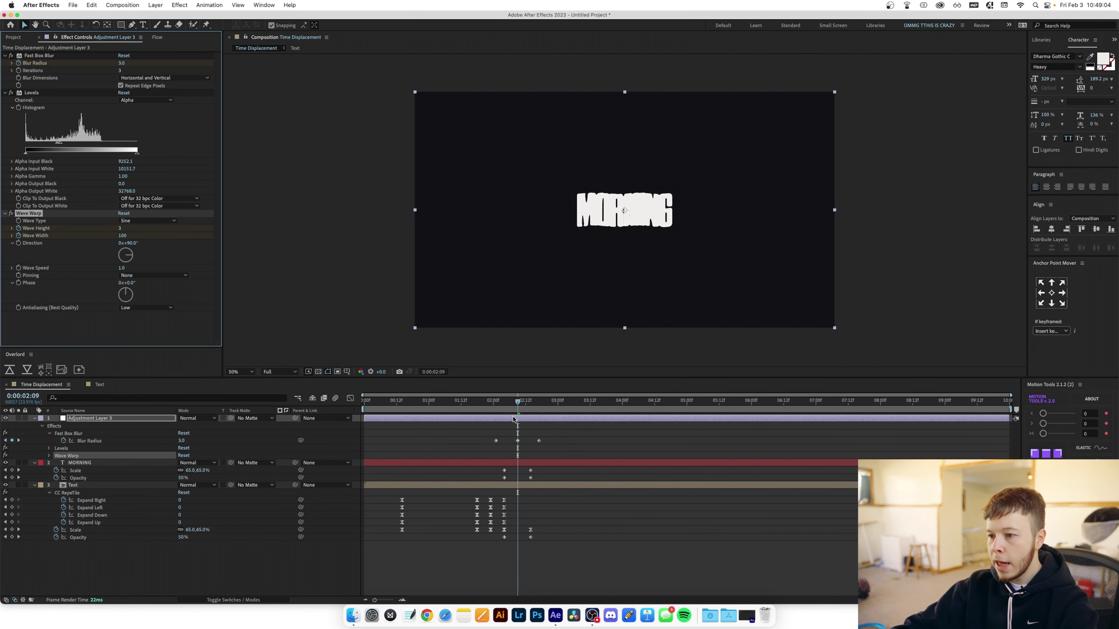
key(e)
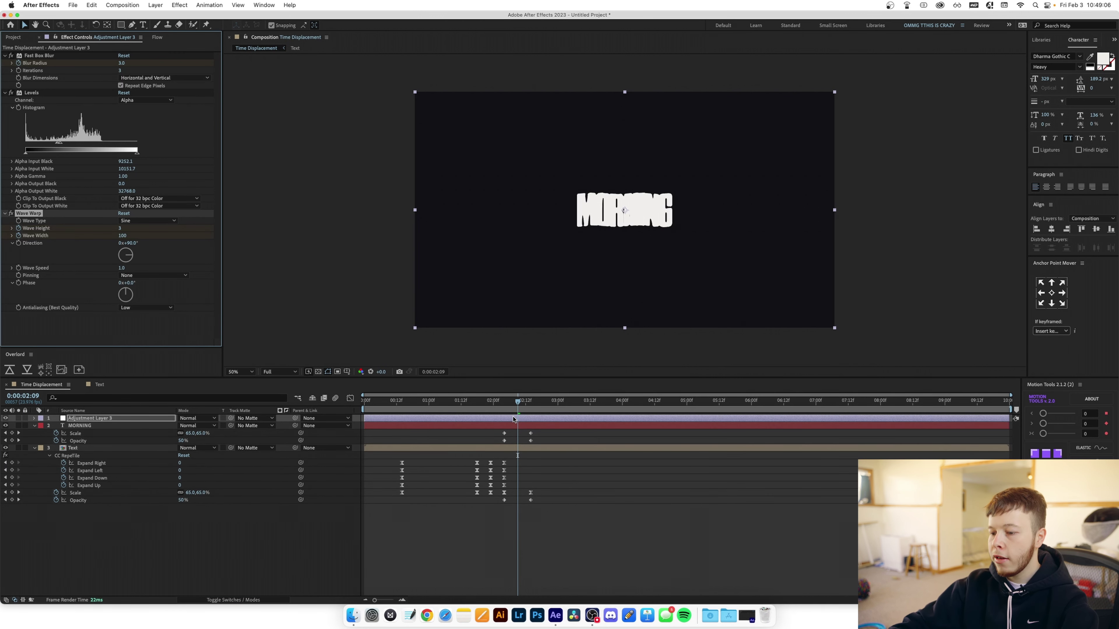
key(u)
drag(519, 406, 497, 408)
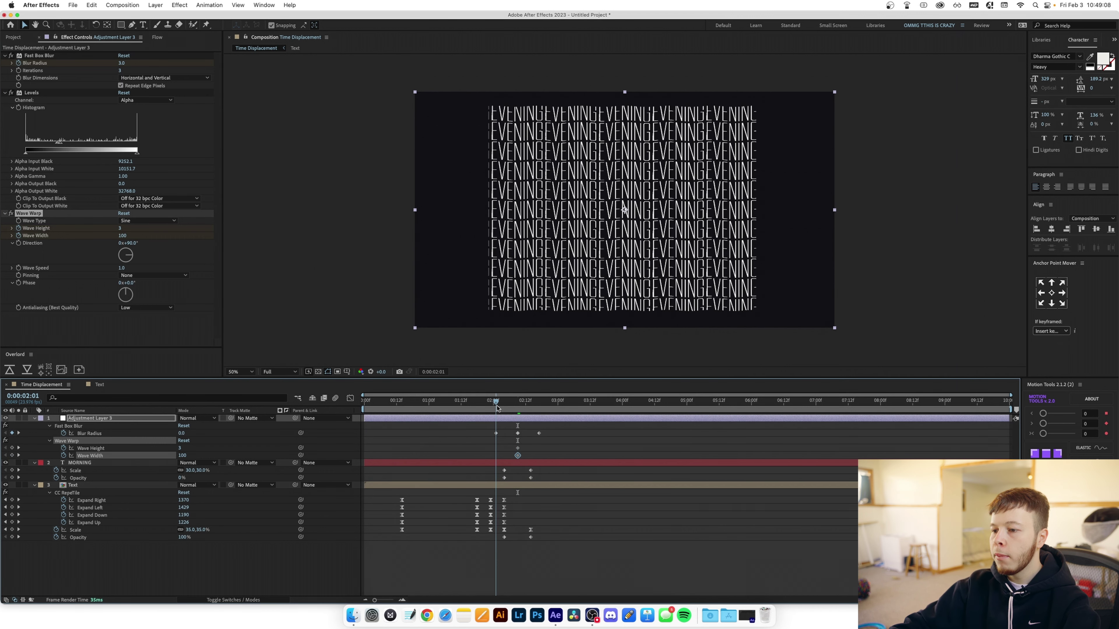
click(120, 227)
text(0)
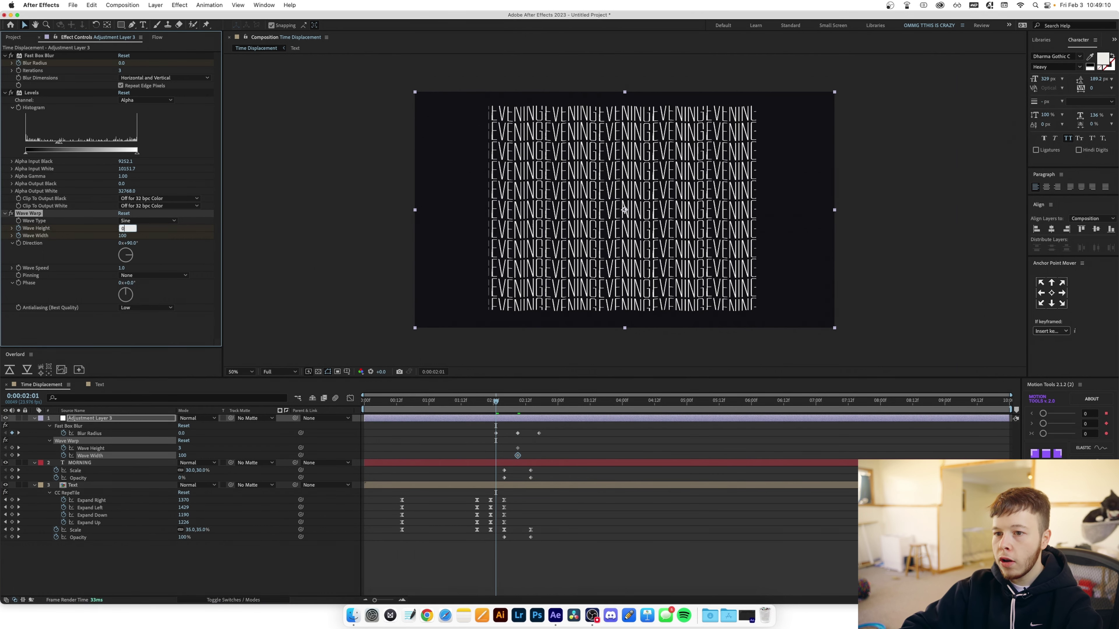
key(Tab)
text(1)
key(Return)
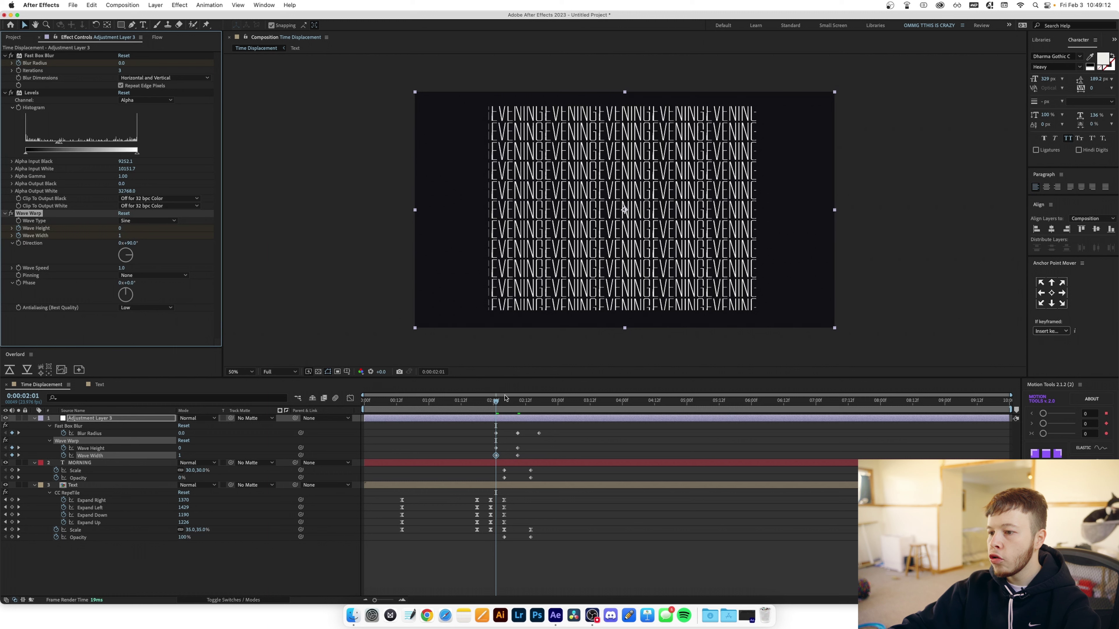
At 0:00:02:17, keyframe Wave Height 0 and Wave Width 1 again, then preview from the start
click(539, 400)
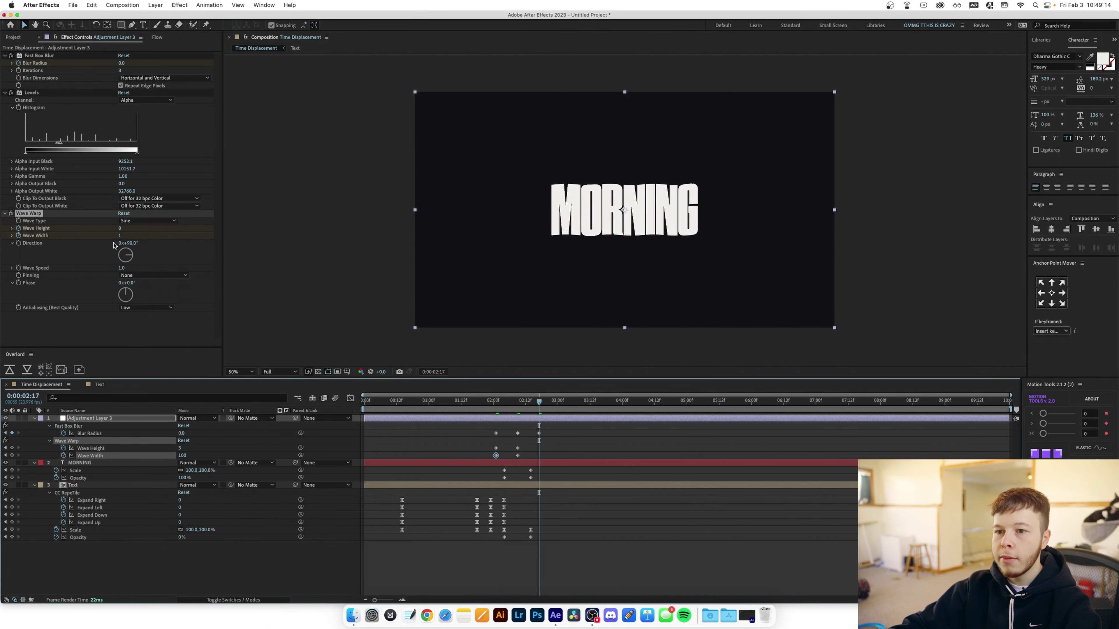
click(119, 228)
text(00)
key(Tab)
text(1)
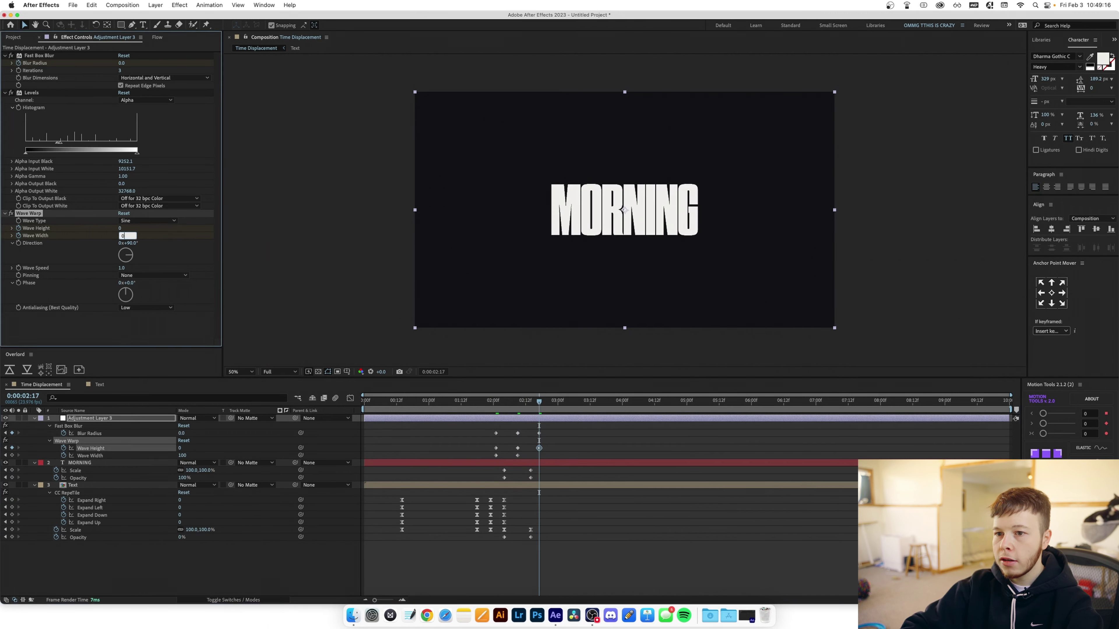
key(Return)
key(Home)
key(space)
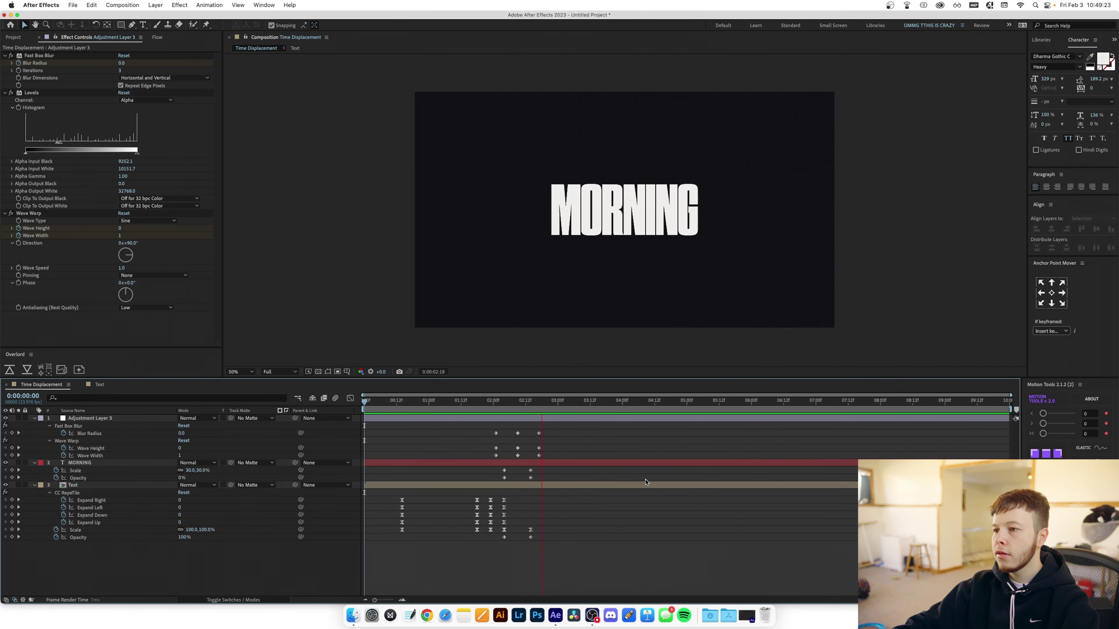
Apply an ease curve preset to all the transition keyframes across the layers
drag(595, 559, 375, 425)
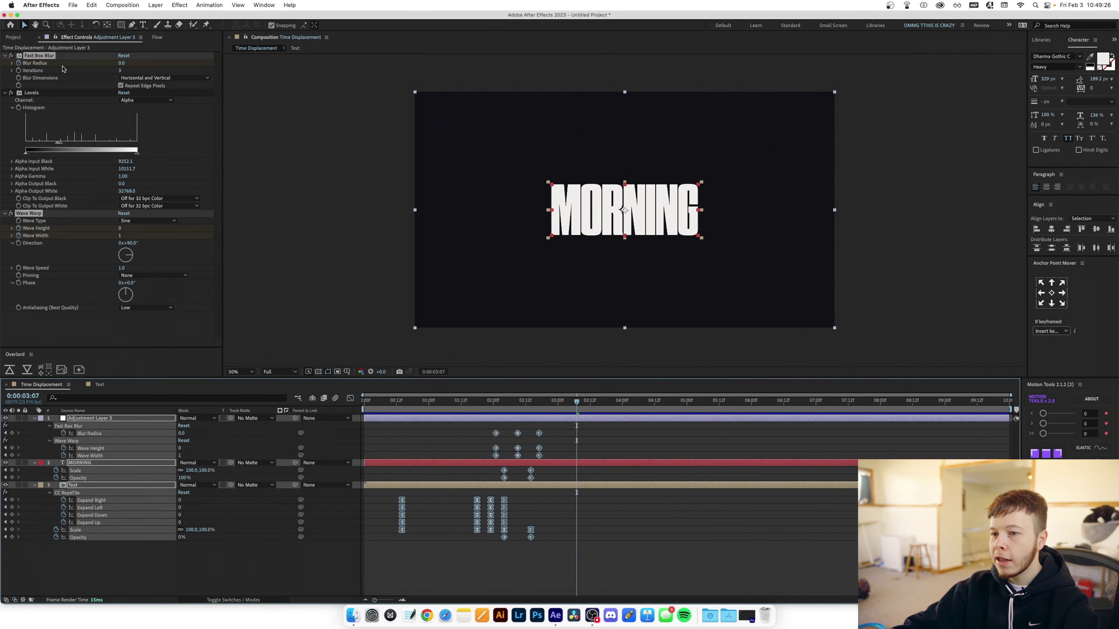
click(157, 37)
click(110, 153)
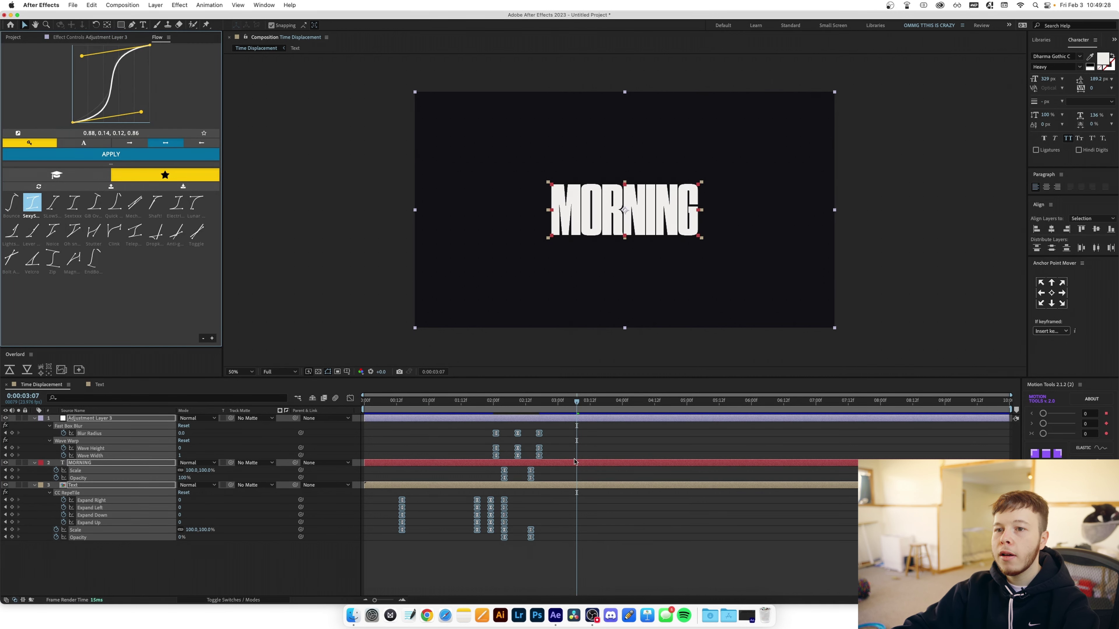
End the work area at about 3:06 and preview the animation within it
click(488, 398)
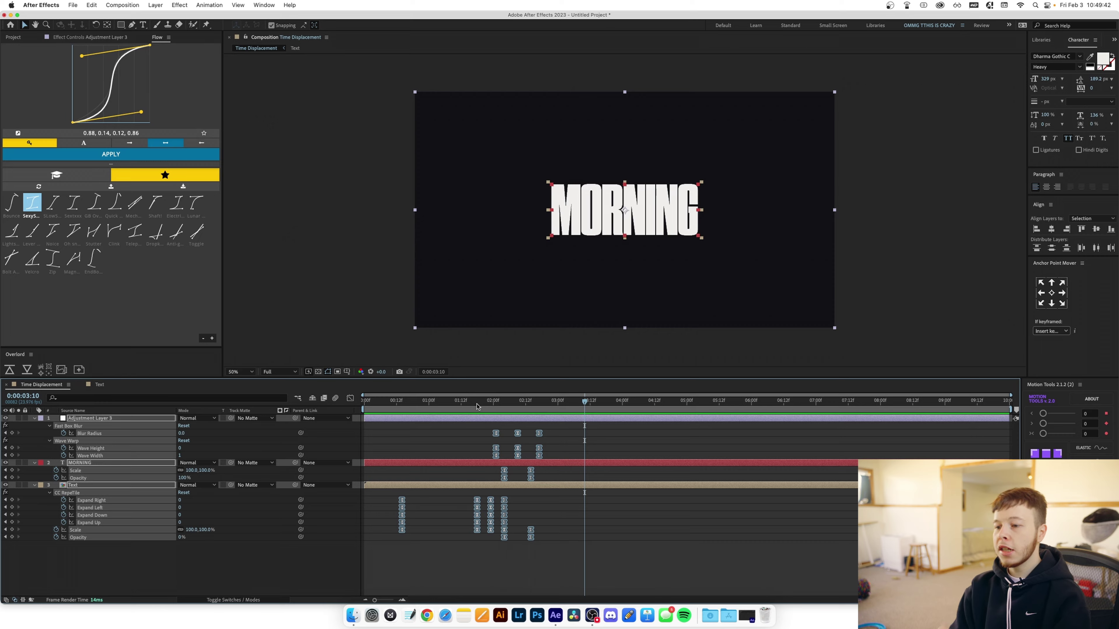
key(space)
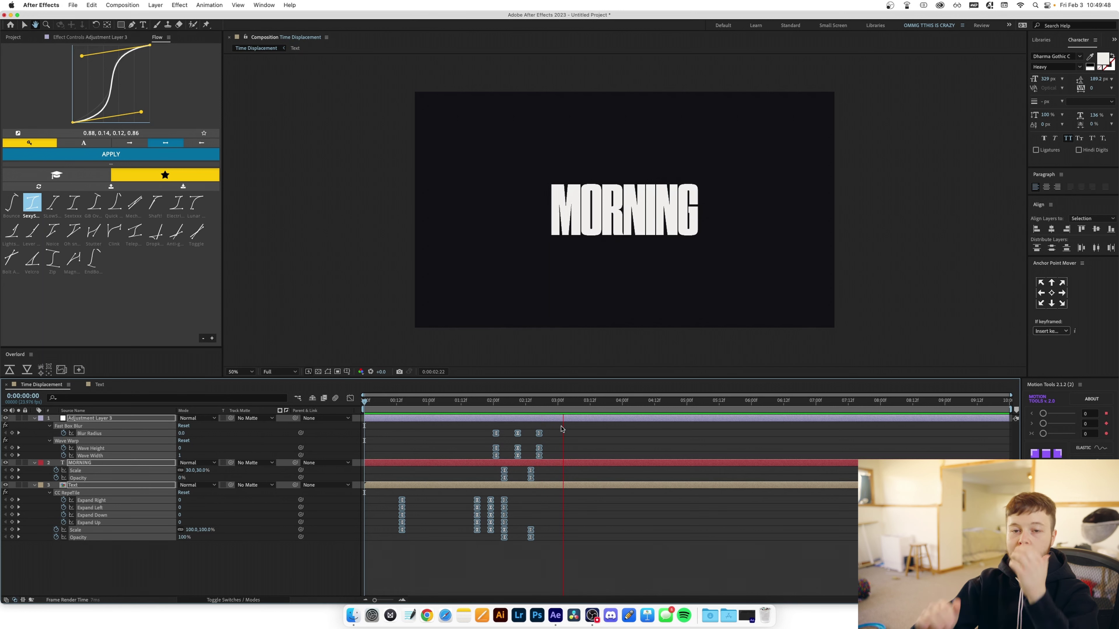
key(k)
key(space)
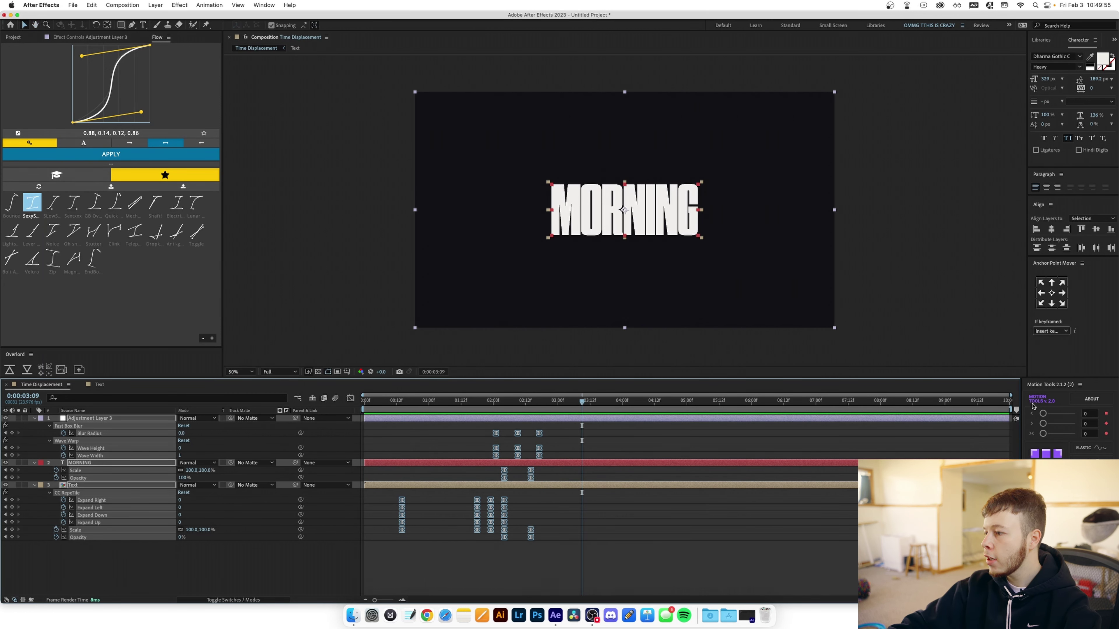
drag(1011, 409, 458, 402)
key(space)
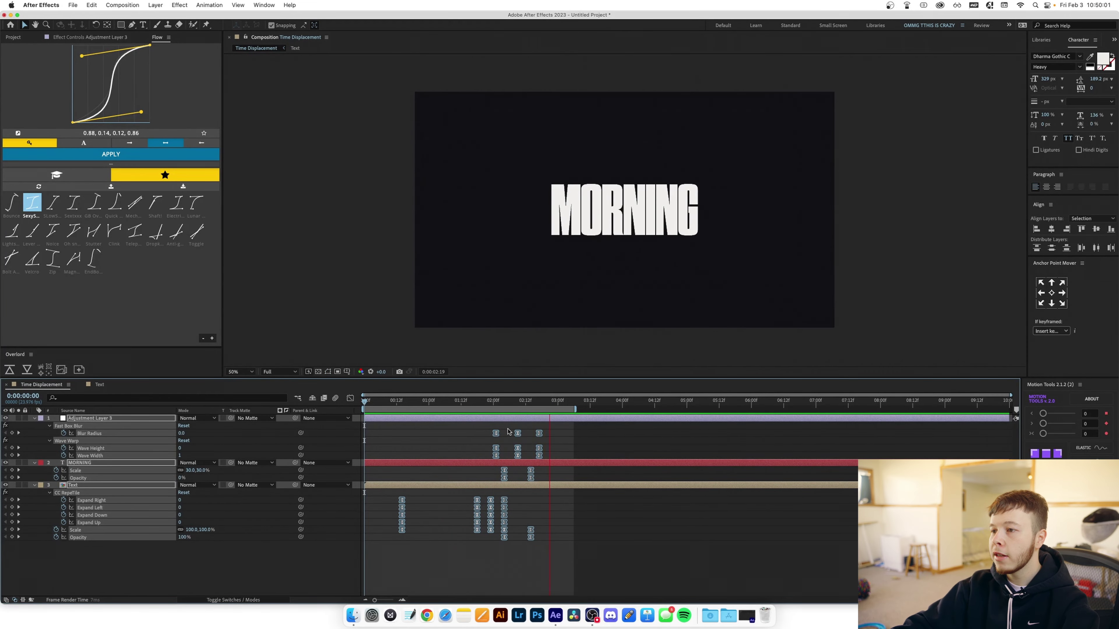
At 0:00:01:16, deselect everything and add Adjustment Layer 4 with Optics Compensation applied
drag(448, 401, 471, 402)
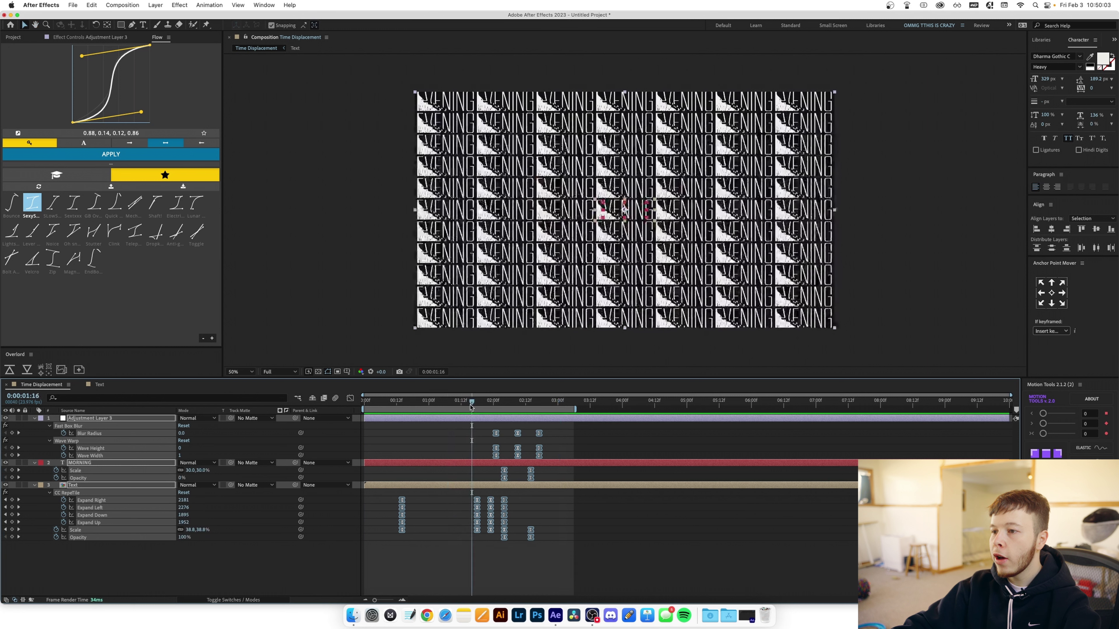
click(438, 571)
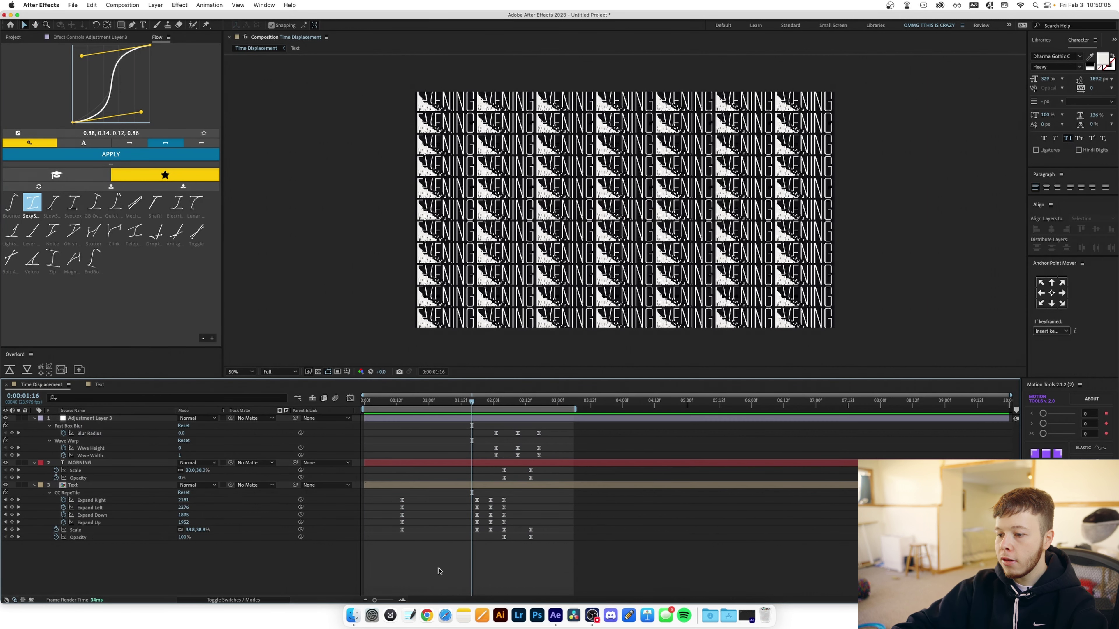
key(super+alt+y)
key(ctrl+space)
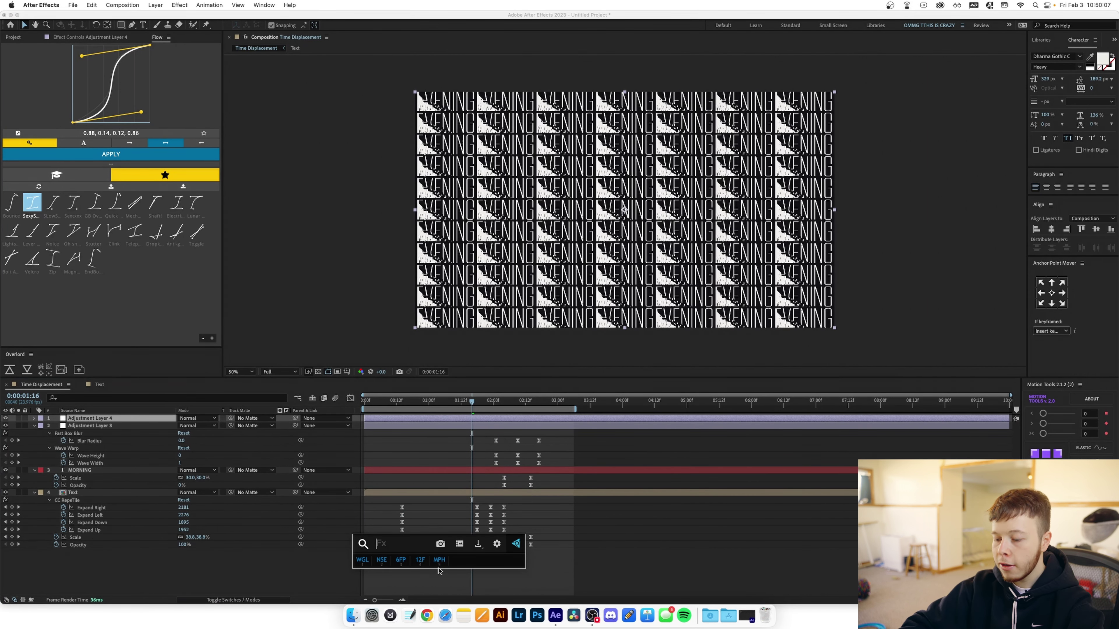
text(time dis)
key(Return)
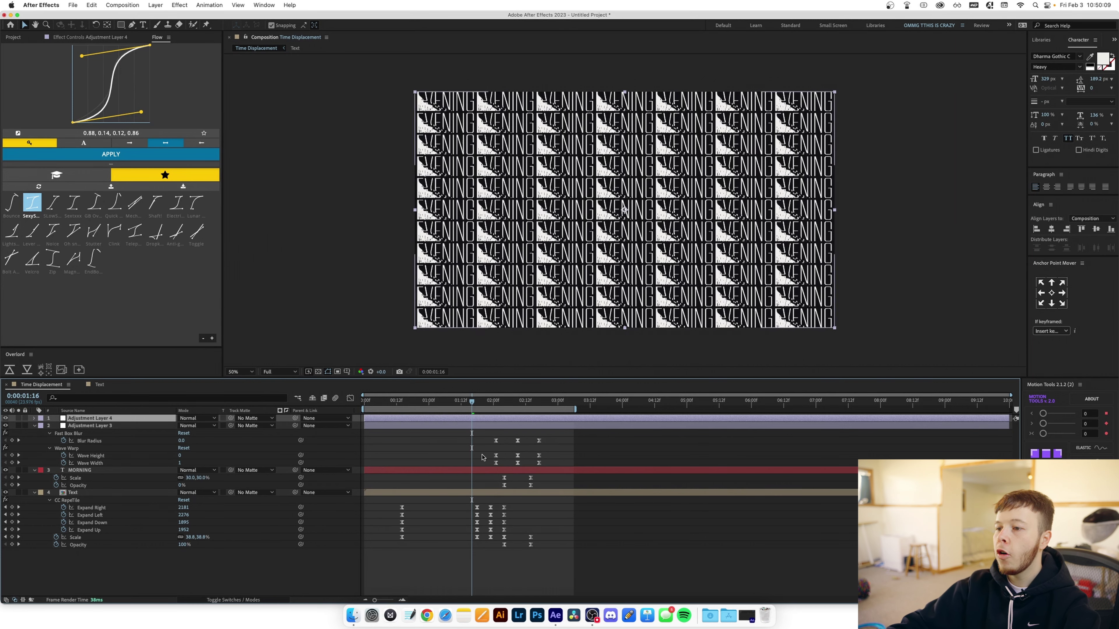
Set Optics Compensation Field of View to 62.3 with Reverse Lens Distortion turned on
click(71, 37)
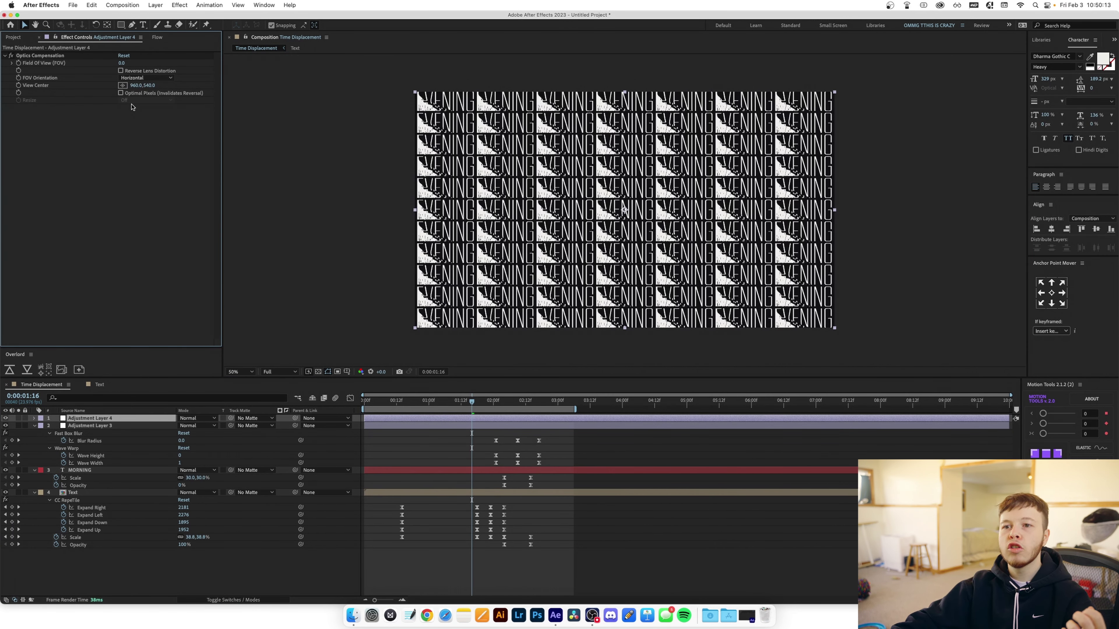
drag(121, 64, 374, 76)
click(120, 71)
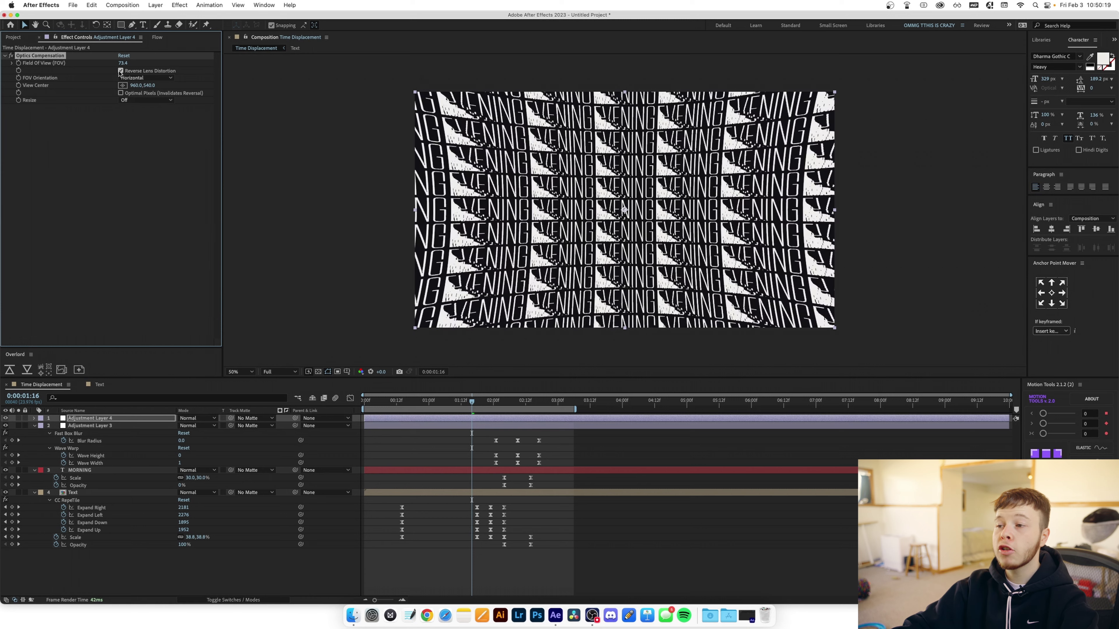
drag(123, 63, 76, 64)
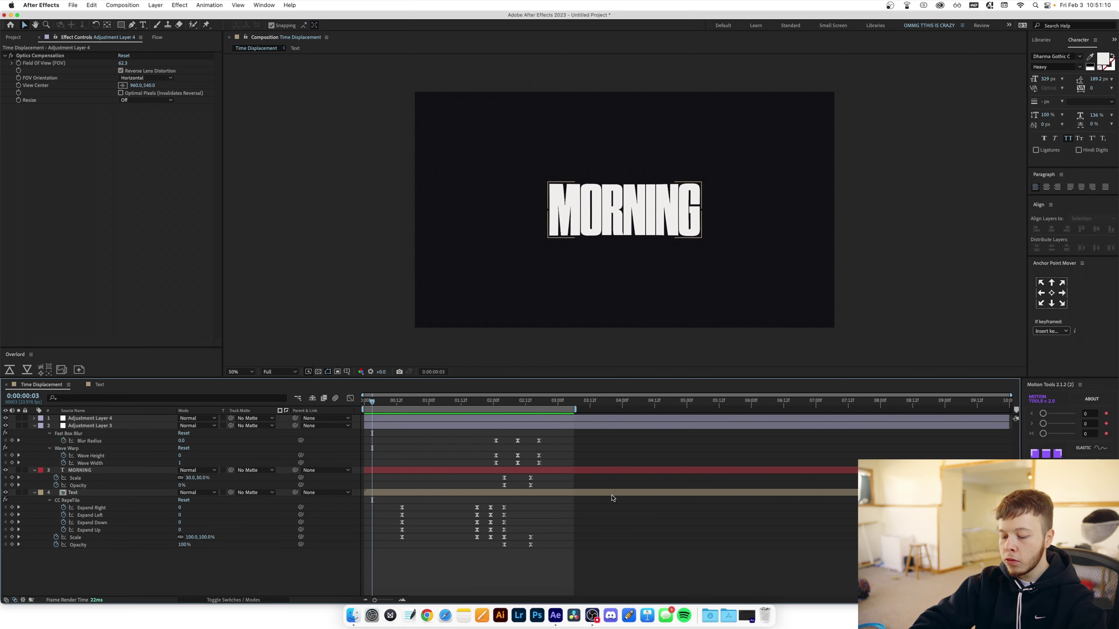
Add Adjustment Layer 5 with Turbulent Displace at Amount 8 and Size 8
key(super+alt+y)
key(ctrl+space)
text(ad)
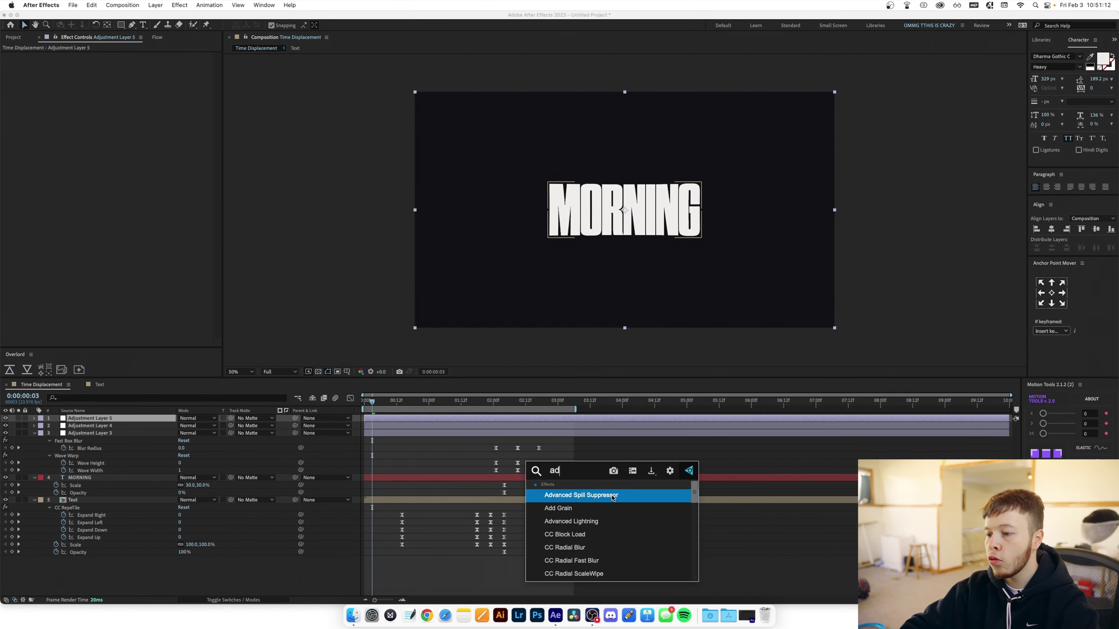
key(BackSpace)
key(BackSpace)
text(turb)
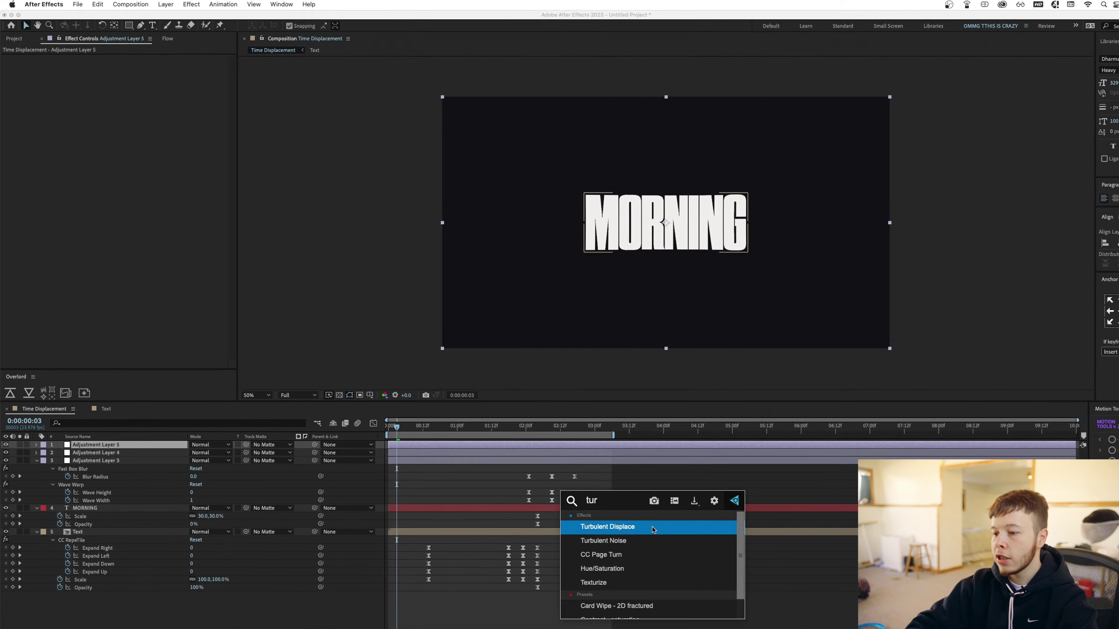
key(Return)
click(179, 95)
text(8)
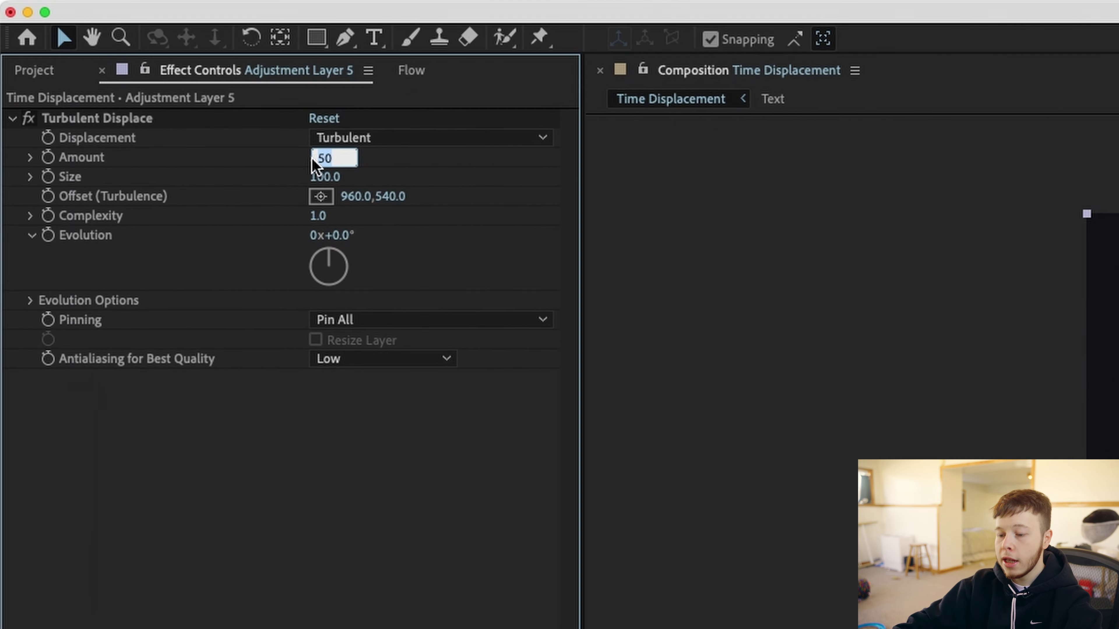
key(Tab)
text(8)
key(Return)
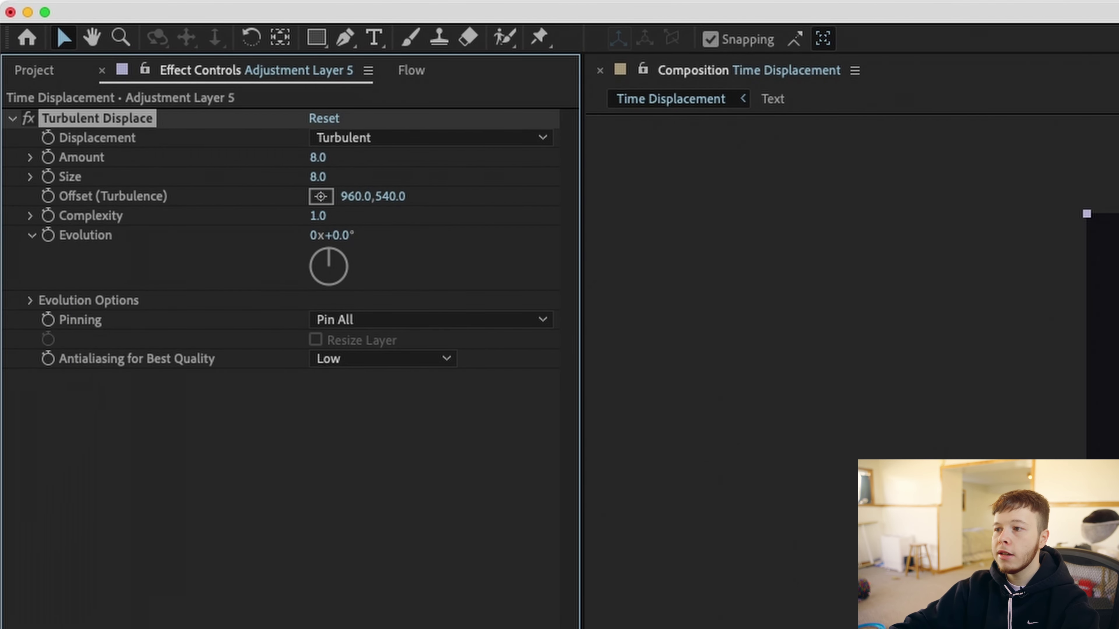
Drive the Turbulent Displace Random Seed with the expression time*100
click(29, 300)
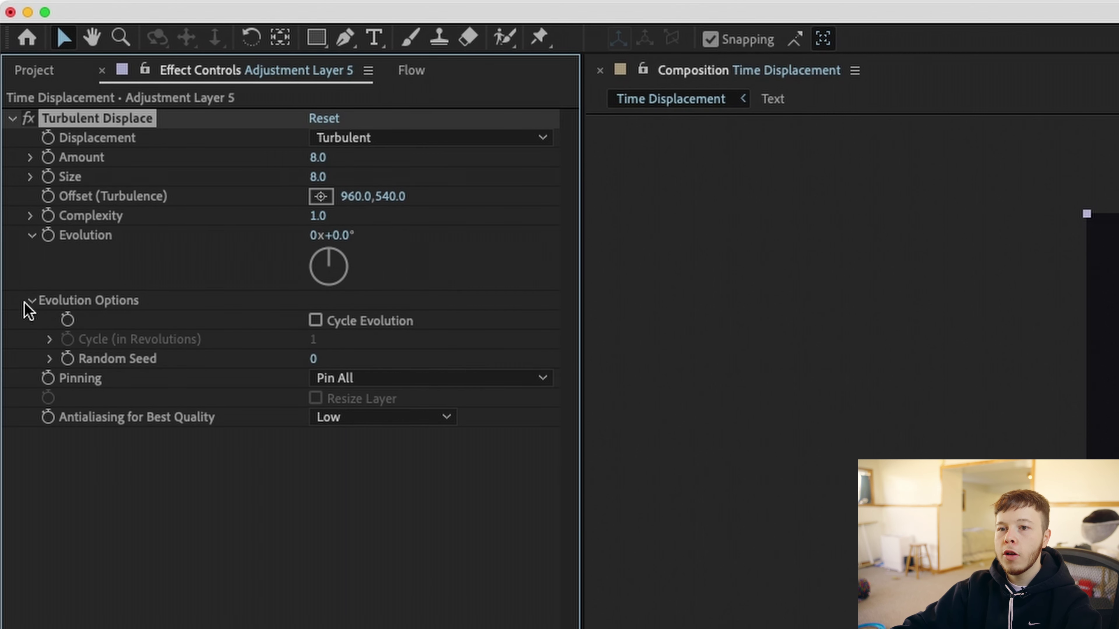
alt+click(67, 358)
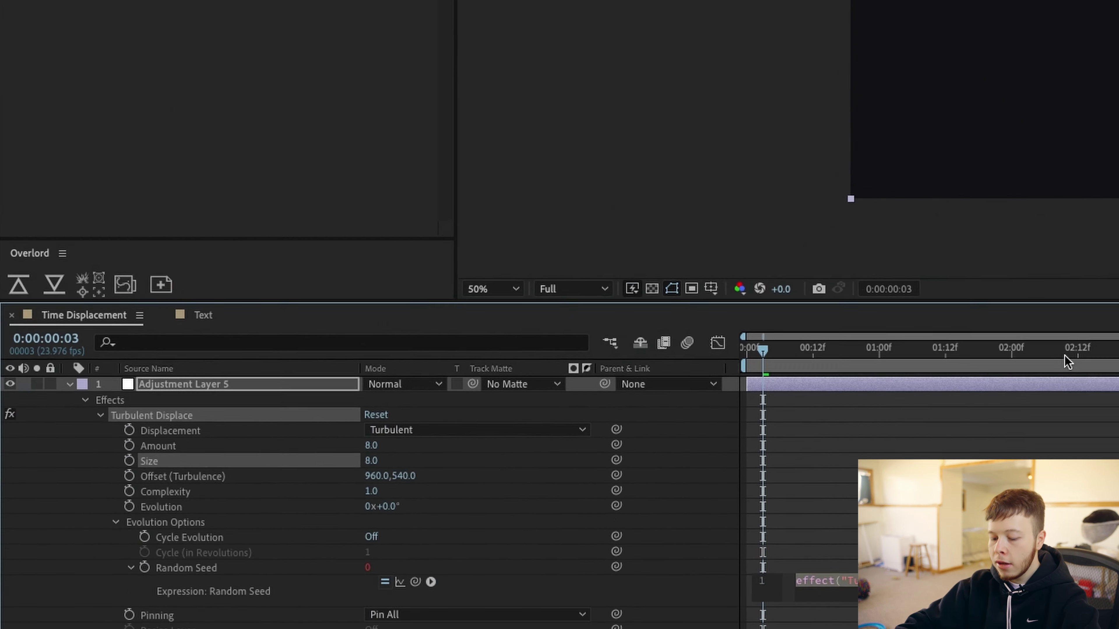
text(time)
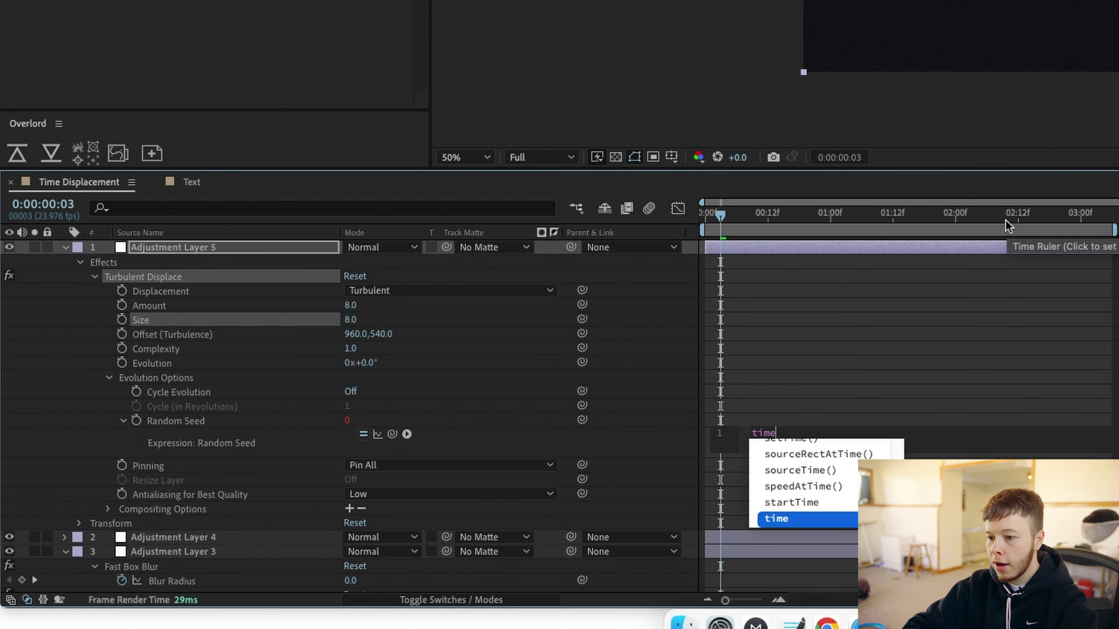
text(*100)
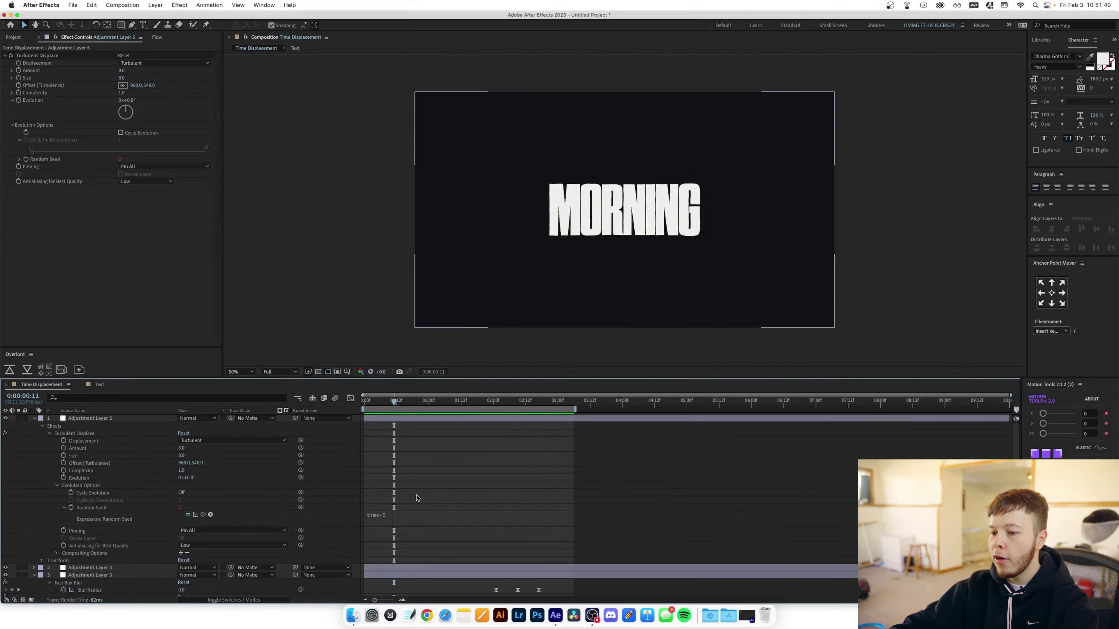
Preview the animation with the turbulent displacement applied
key(space)
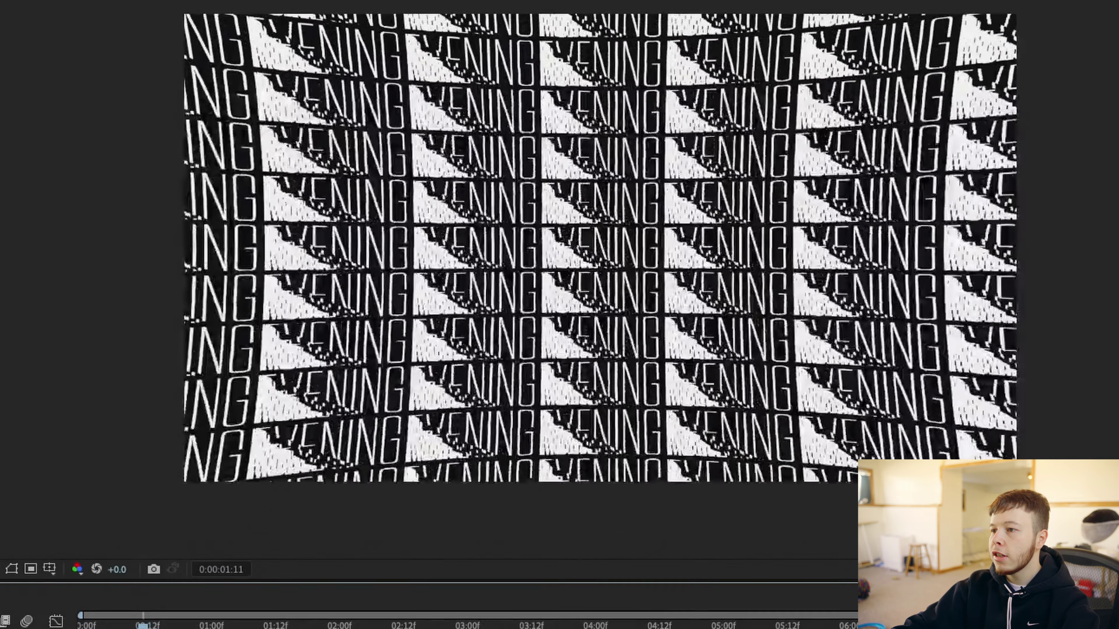